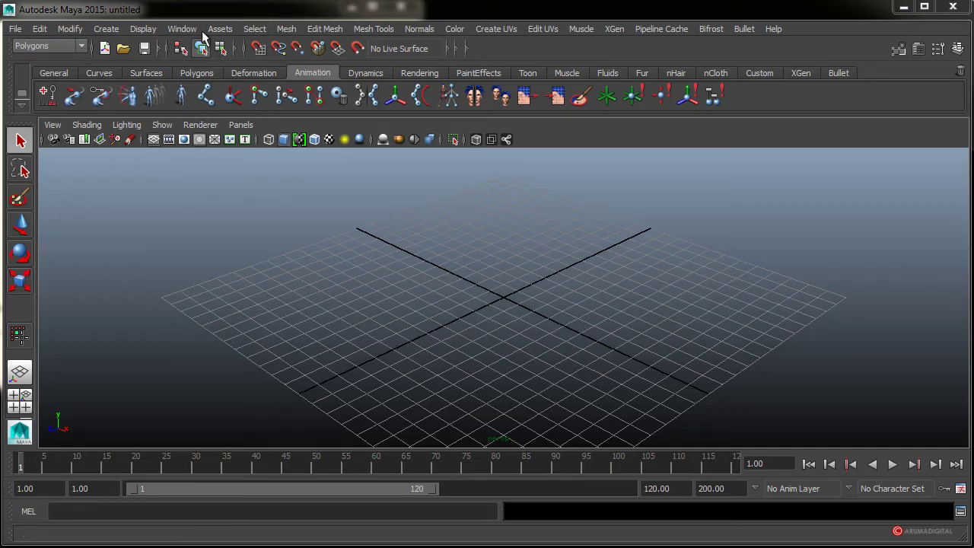
Import the Gremlin.ma HumanIK example from the Visor into the scene and close the Visor.
{"action": "left_click", "coordinate": [181, 29]}
{"action": "mouse_move", "coordinate": [187, 51]}
{"action": "left_click", "coordinate": [369, 102]}
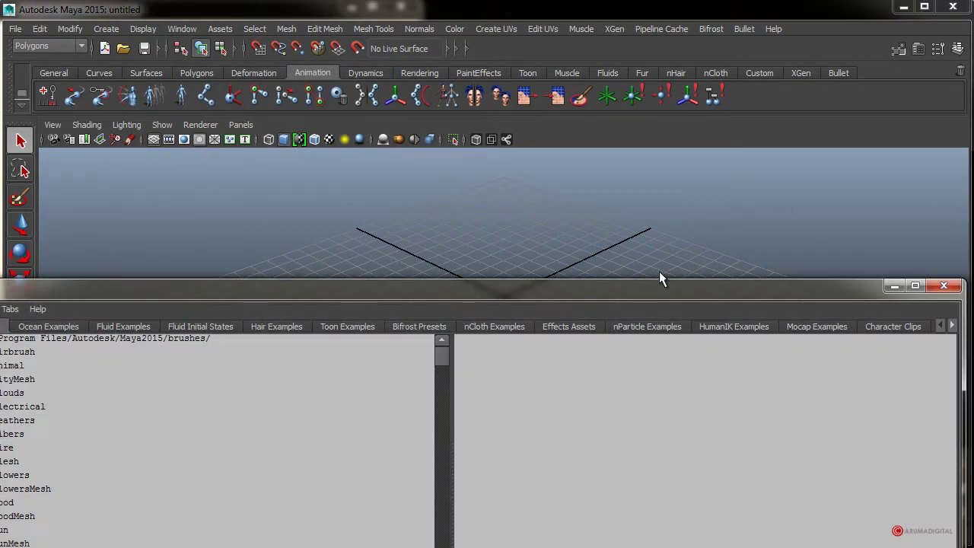
{"action": "left_click_drag", "start_coordinate": [641, 289], "coordinate": [660, 260]}
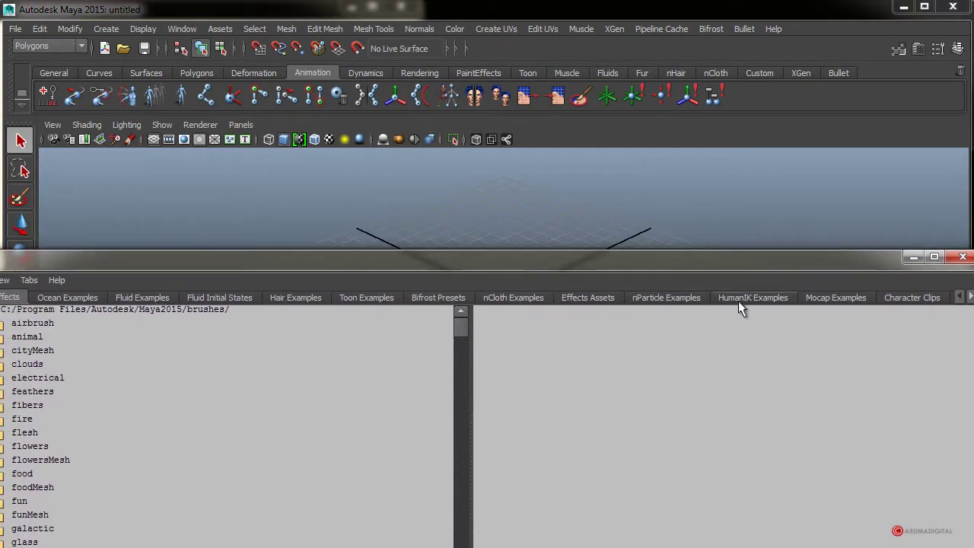
{"action": "left_click", "coordinate": [770, 297]}
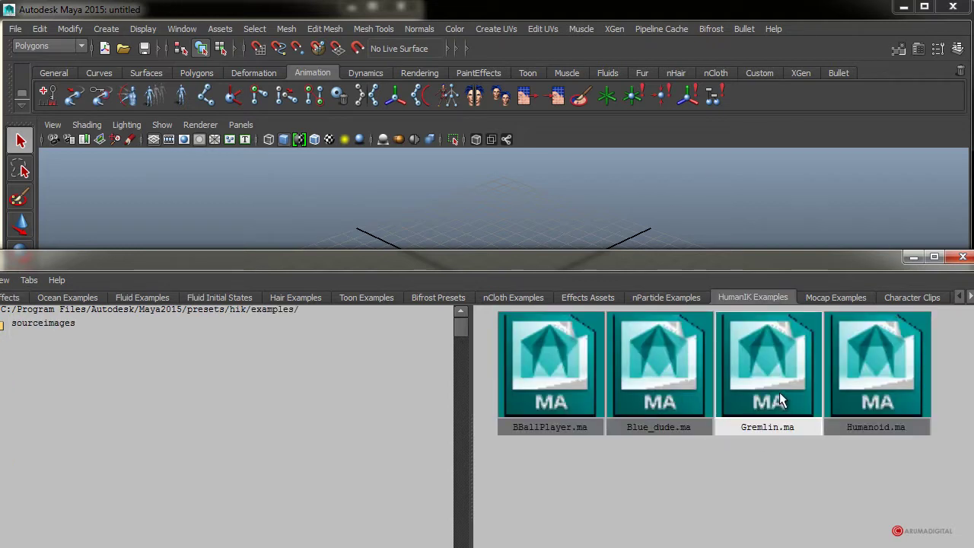
{"action": "left_click_drag", "start_coordinate": [779, 394], "coordinate": [560, 189]}
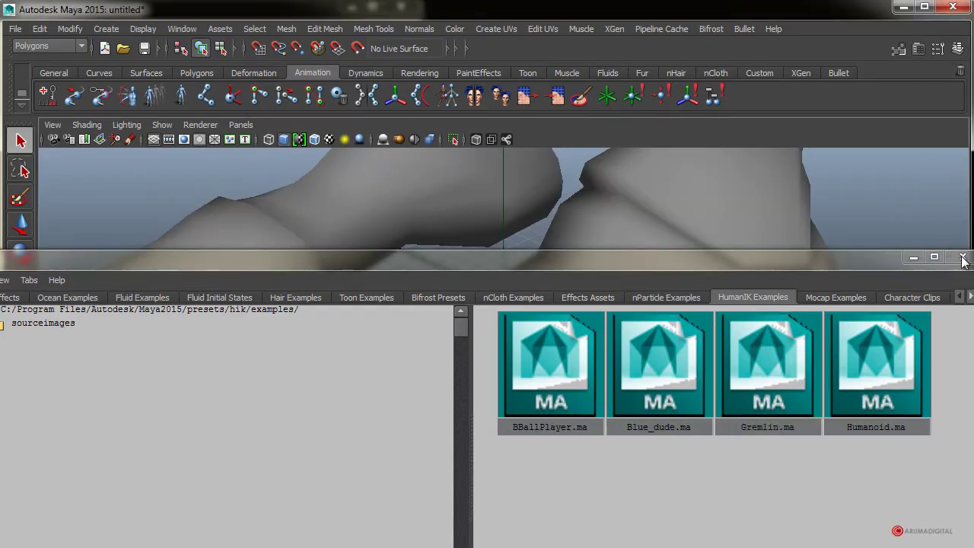
{"action": "left_click", "coordinate": [962, 260]}
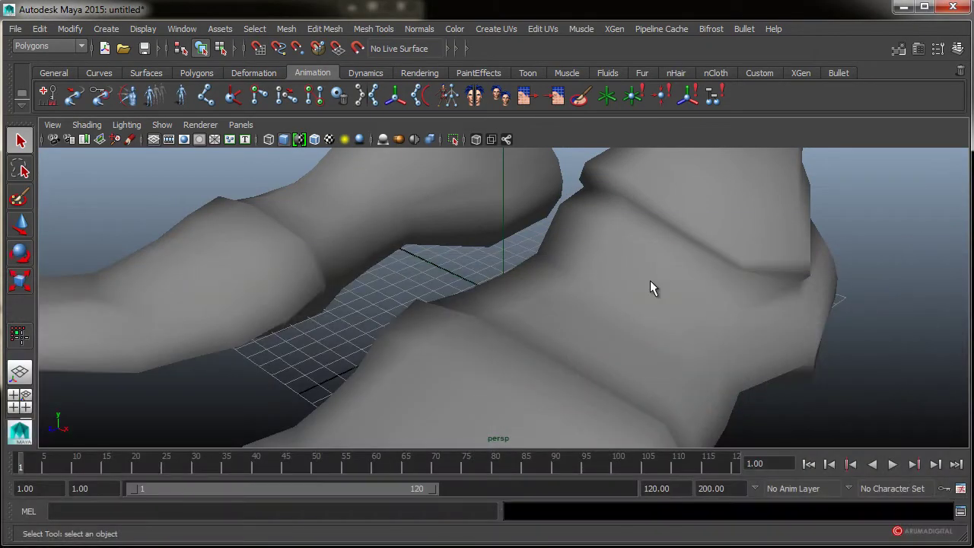
Smooth the gremlin's body mesh with the Polygons Smooth operation.
{"action": "right_click_drag", "start_coordinate": [650, 280], "coordinate": [320, 285], "text": "alt"}
{"action": "middle_click_drag", "start_coordinate": [320, 284], "coordinate": [566, 419], "text": "alt"}
{"action": "left_click_drag", "start_coordinate": [512, 342], "coordinate": [541, 252], "text": "alt"}
{"action": "middle_click_drag", "start_coordinate": [541, 251], "coordinate": [595, 337], "text": "alt"}
{"action": "right_click_drag", "start_coordinate": [594, 336], "coordinate": [572, 163], "text": "alt"}
{"action": "left_click", "coordinate": [592, 183]}
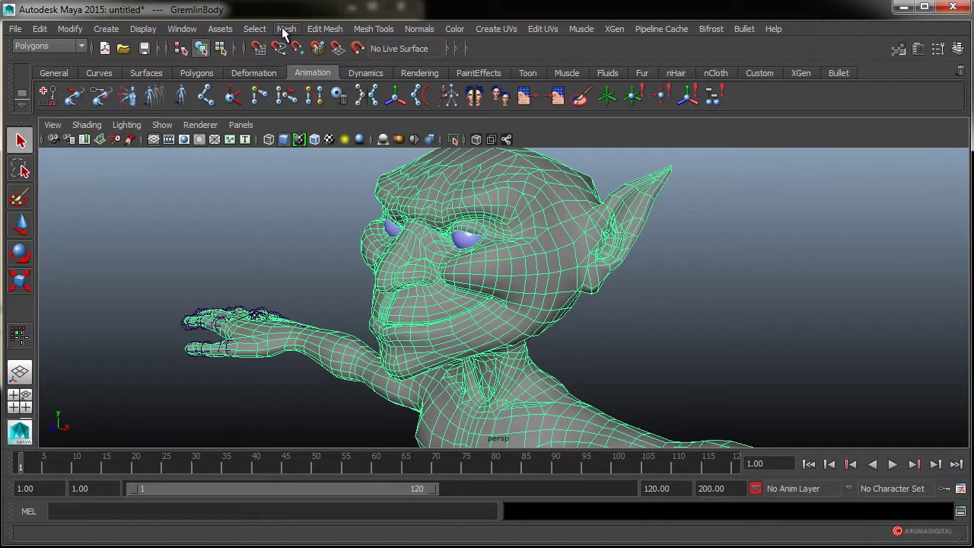
{"action": "left_click", "coordinate": [59, 43]}
{"action": "left_click", "coordinate": [38, 71]}
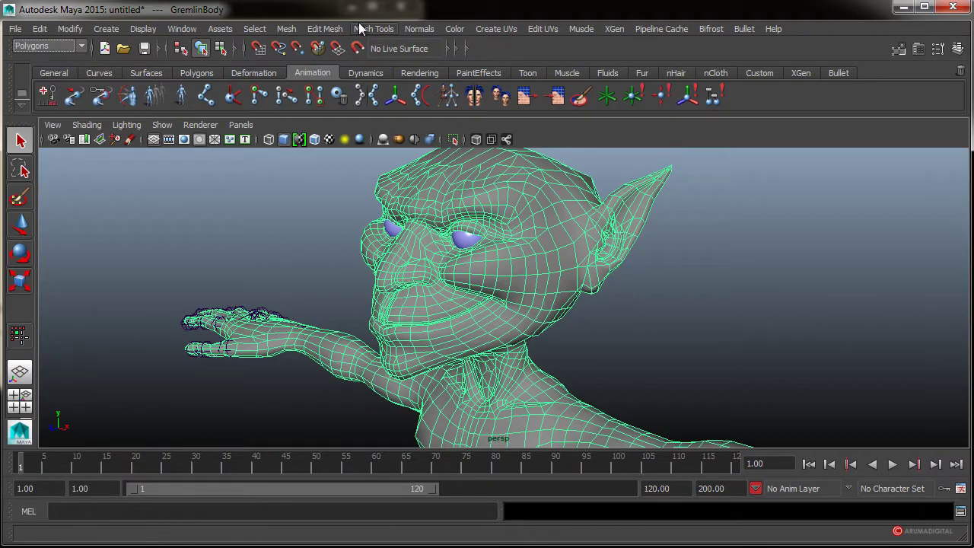
{"action": "left_click", "coordinate": [286, 30]}
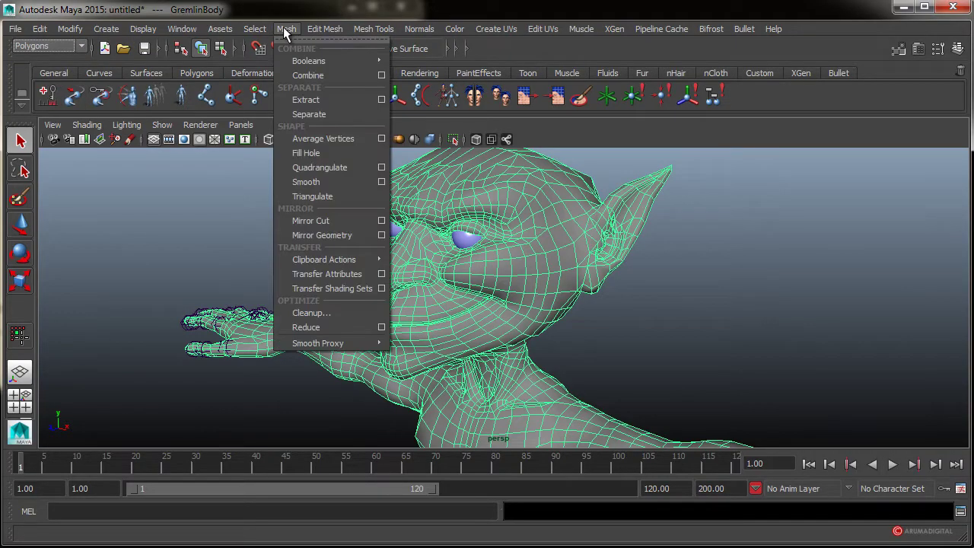
{"action": "left_click", "coordinate": [303, 185]}
{"action": "left_click", "coordinate": [607, 325]}
{"action": "left_click_drag", "start_coordinate": [607, 325], "coordinate": [603, 334], "text": "alt"}
{"action": "left_click", "coordinate": [647, 219]}
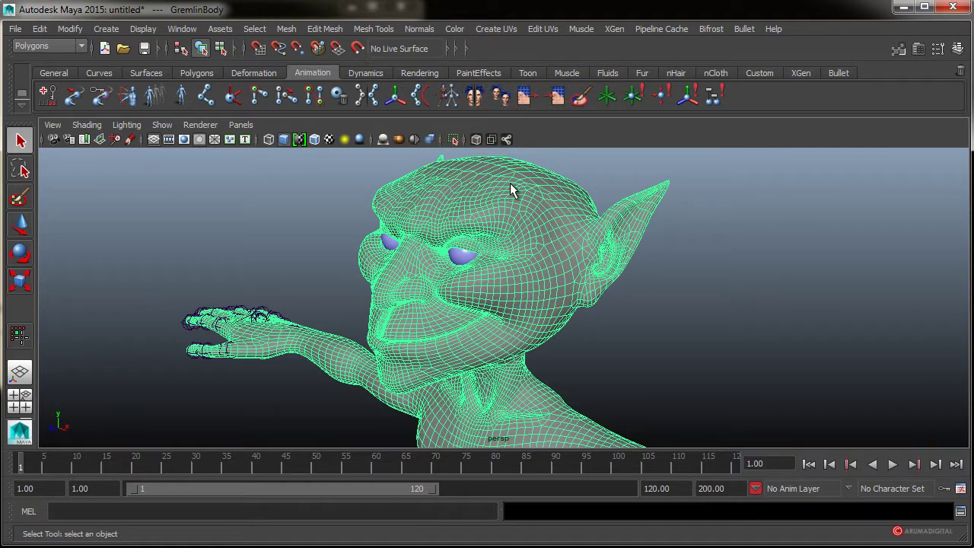
Make the gremlin's body the live surface and activate the Quad Draw tool in the Modeling Toolkit.
{"action": "left_click", "coordinate": [359, 48]}
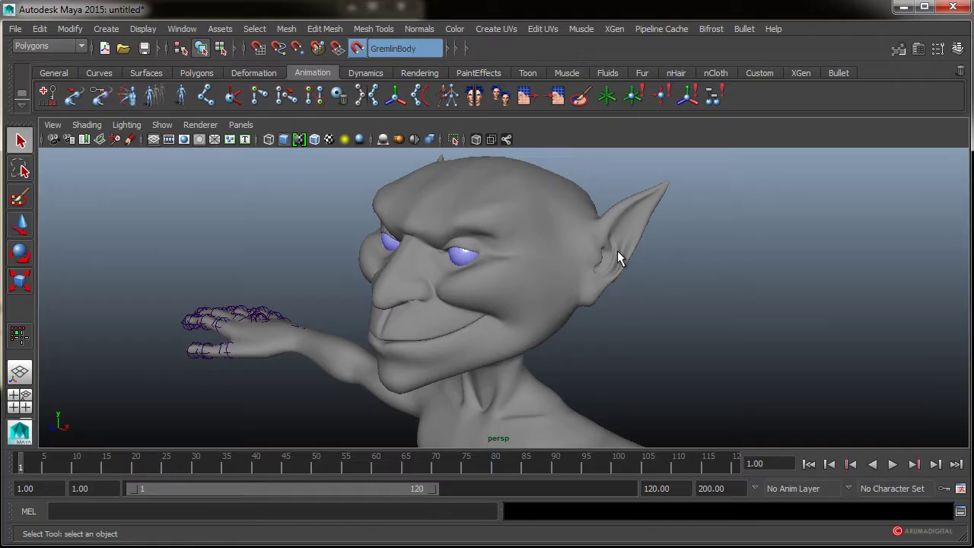
{"action": "left_click_drag", "start_coordinate": [617, 253], "coordinate": [602, 238], "text": "alt"}
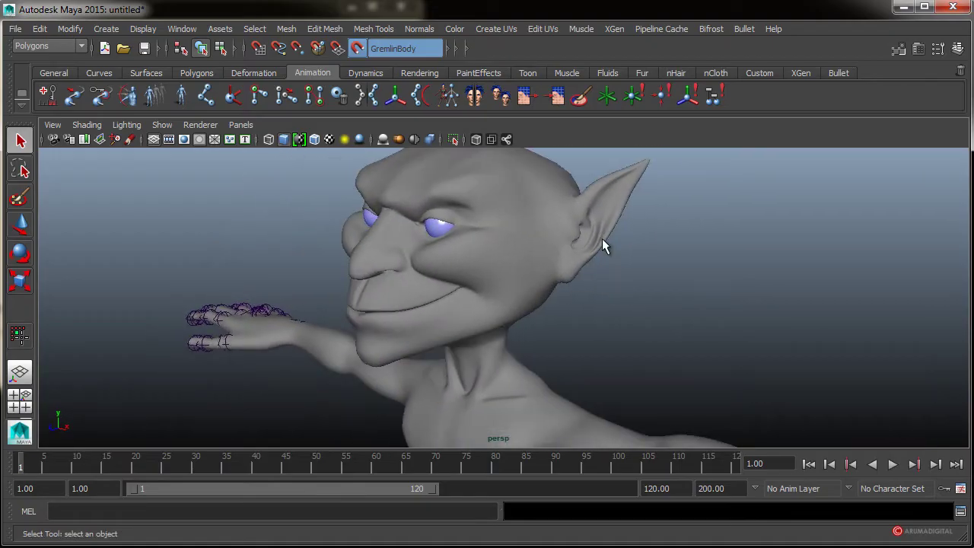
{"action": "left_click", "coordinate": [900, 47]}
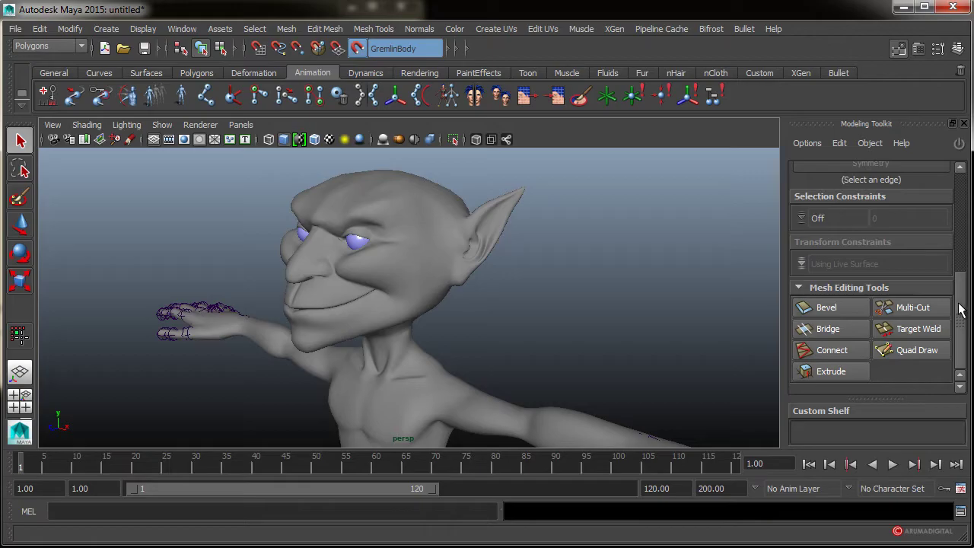
{"action": "left_click", "coordinate": [916, 350]}
{"action": "left_click_drag", "start_coordinate": [961, 274], "coordinate": [961, 327]}
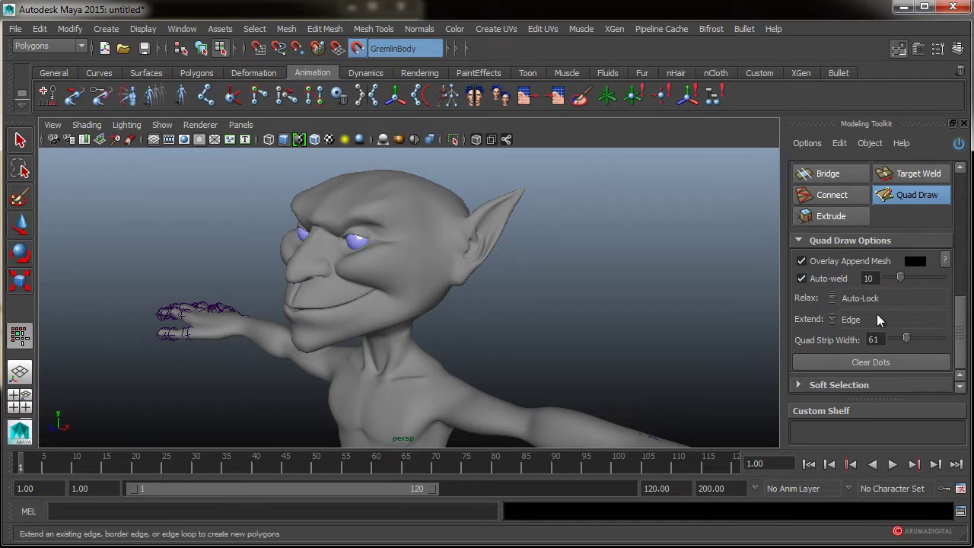
Examine the available Relax and Extend modes in the Quad Draw options.
{"action": "left_click", "coordinate": [833, 302]}
{"action": "left_click", "coordinate": [820, 295]}
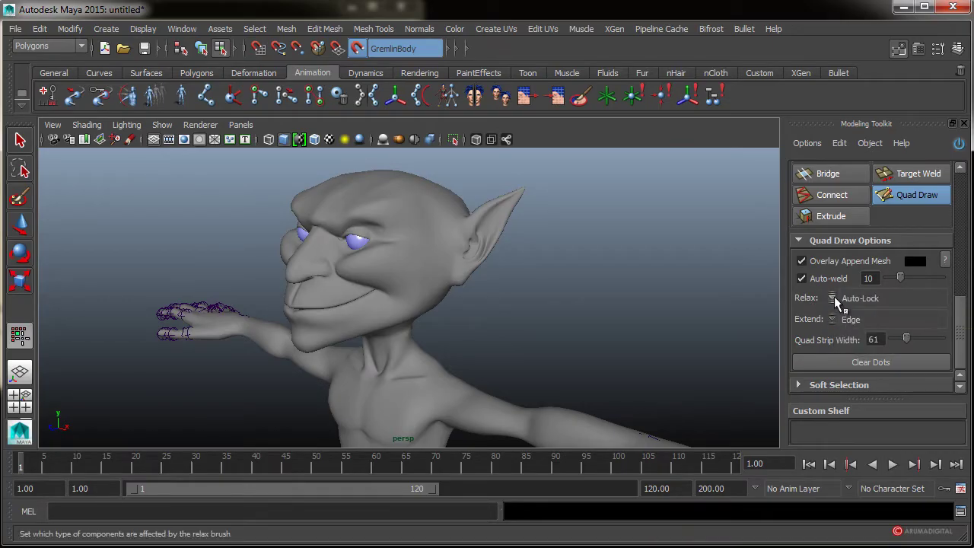
{"action": "left_click", "coordinate": [833, 297]}
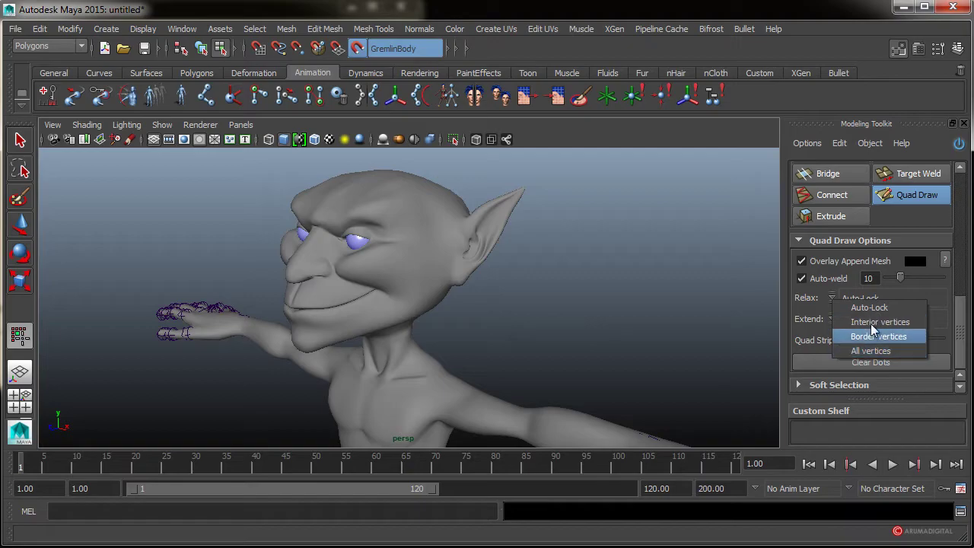
{"action": "left_click", "coordinate": [816, 303]}
{"action": "left_click", "coordinate": [833, 318]}
{"action": "left_click", "coordinate": [838, 316]}
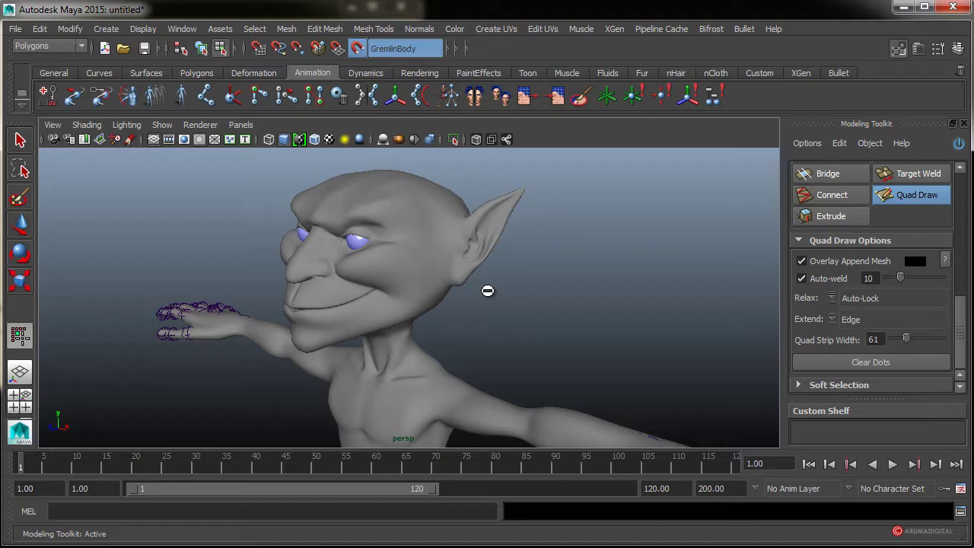
{"action": "left_click", "coordinate": [832, 319]}
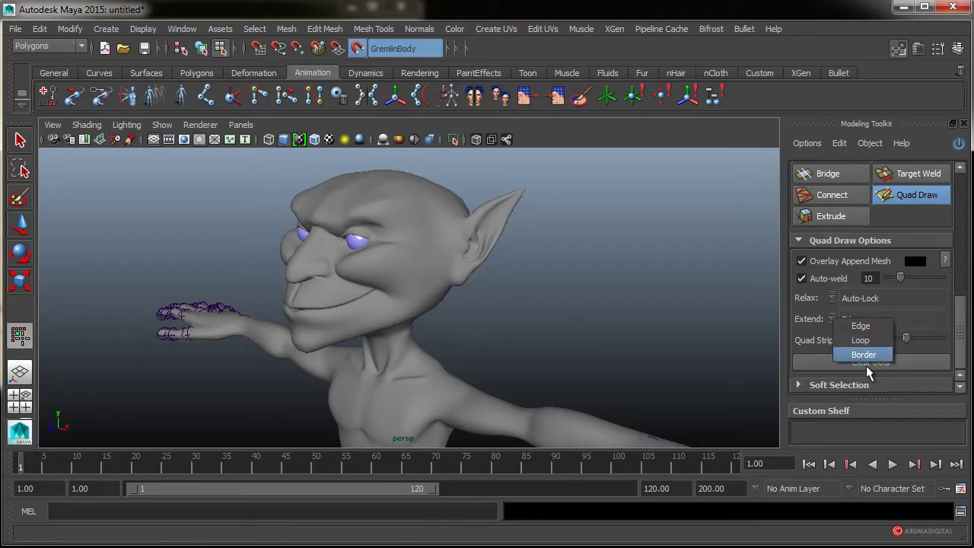
{"action": "left_click", "coordinate": [818, 317]}
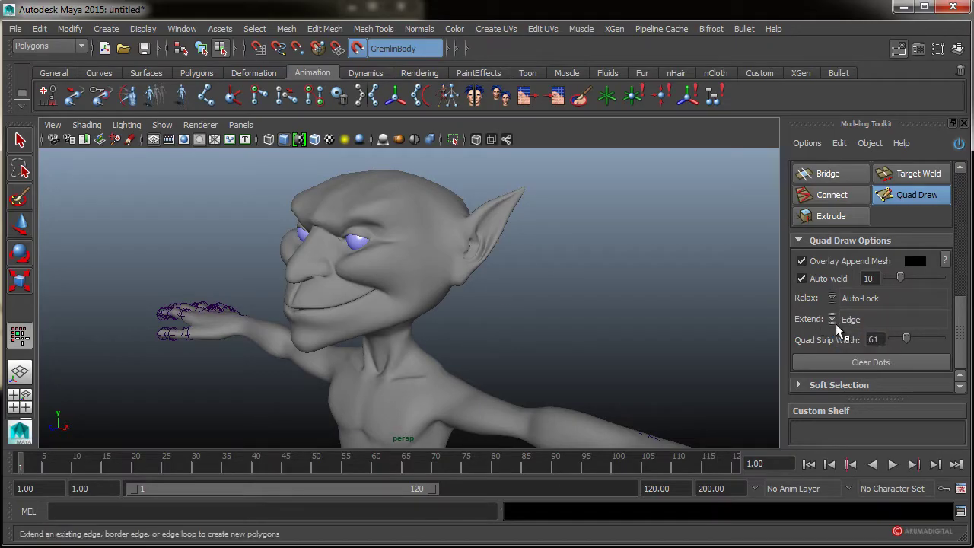
Place a grid of twelve Quad Draw dots, four rows of three, on the side of the head between eye and ear.
{"action": "left_click_drag", "start_coordinate": [483, 311], "coordinate": [505, 292], "text": "alt"}
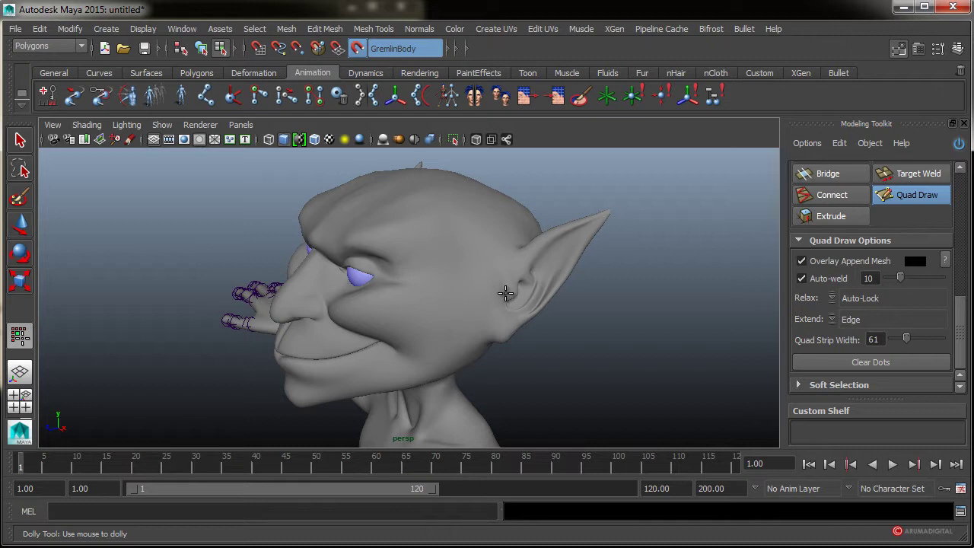
{"action": "left_click_drag", "start_coordinate": [417, 251], "coordinate": [455, 268], "text": "alt"}
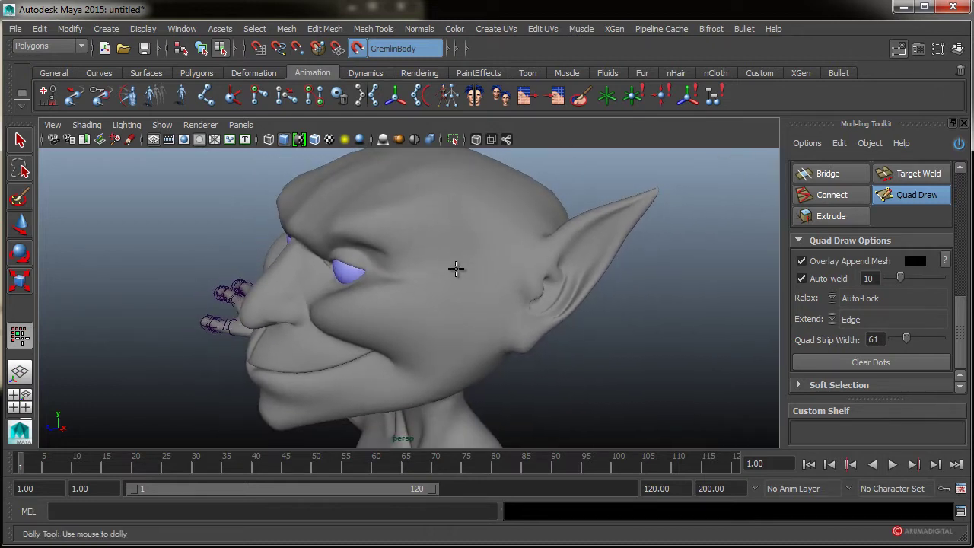
{"action": "left_click", "coordinate": [424, 229]}
{"action": "left_click", "coordinate": [422, 302]}
{"action": "left_click", "coordinate": [474, 238]}
{"action": "left_click", "coordinate": [469, 272]}
{"action": "left_click", "coordinate": [520, 248]}
{"action": "left_click", "coordinate": [503, 332]}
{"action": "mouse_move", "coordinate": [421, 355]}
{"action": "left_mouse_down", "text": "alt"}
{"action": "mouse_move", "coordinate": [431, 366]}
{"action": "mouse_move", "coordinate": [399, 271]}
{"action": "left_mouse_up", "text": "alt"}
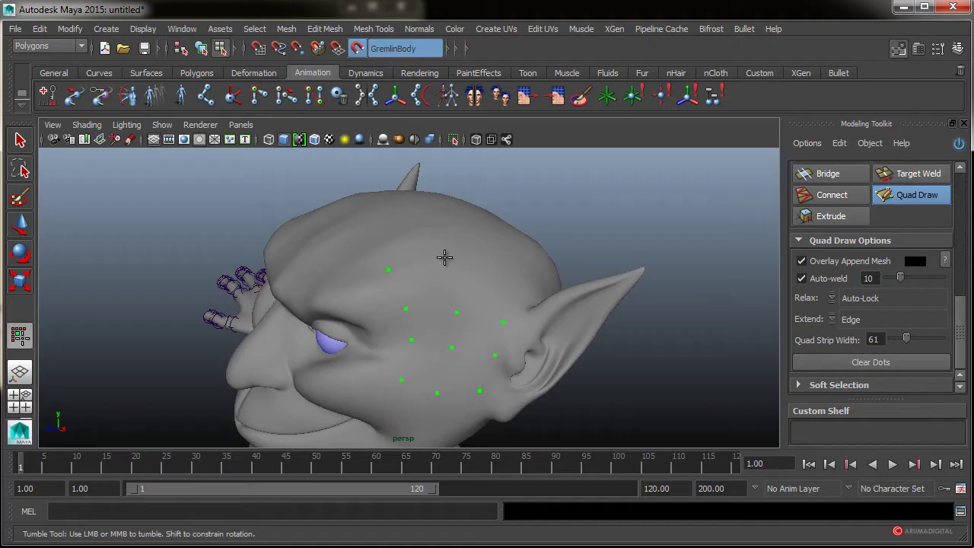
{"action": "left_click_drag", "start_coordinate": [463, 352], "coordinate": [464, 348], "text": "alt"}
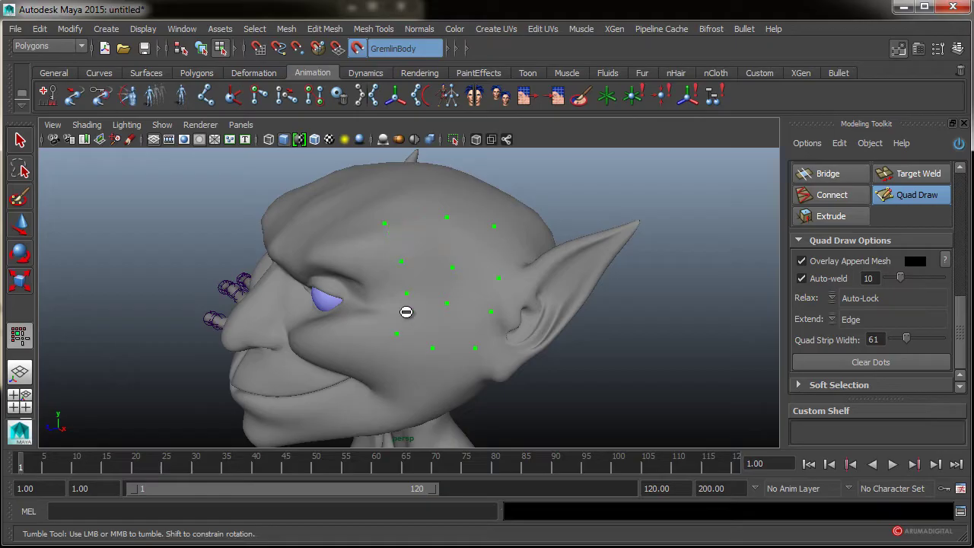
Fill the grid of dots on the side of the head with six connected quads.
{"action": "left_click", "coordinate": [420, 241], "text": "shift"}
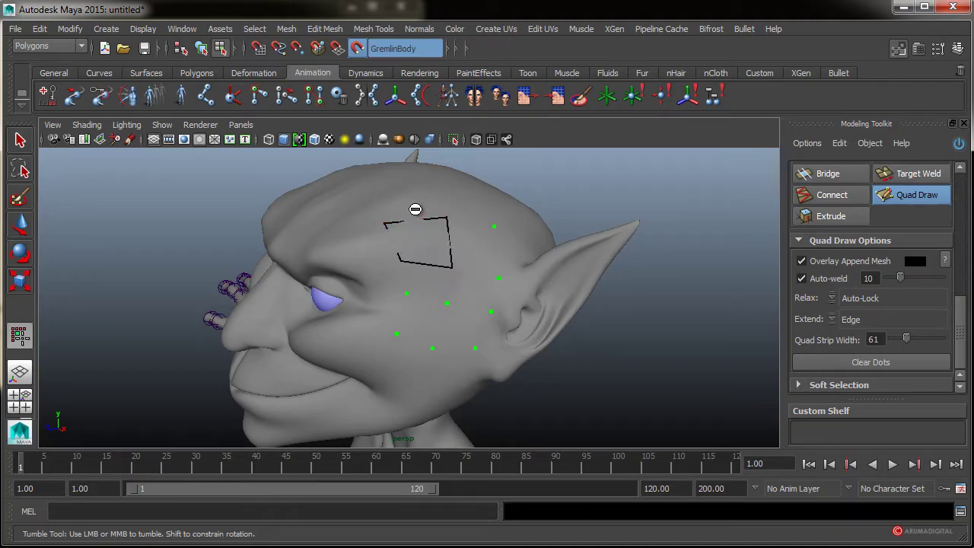
{"action": "mouse_move", "coordinate": [394, 217]}
{"action": "left_mouse_down", "text": "shift"}
{"action": "mouse_move", "coordinate": [446, 211]}
{"action": "mouse_move", "coordinate": [417, 215]}
{"action": "mouse_move", "coordinate": [411, 247]}
{"action": "mouse_move", "coordinate": [380, 264]}
{"action": "mouse_move", "coordinate": [322, 243]}
{"action": "mouse_move", "coordinate": [362, 263]}
{"action": "left_mouse_up", "text": "shift"}
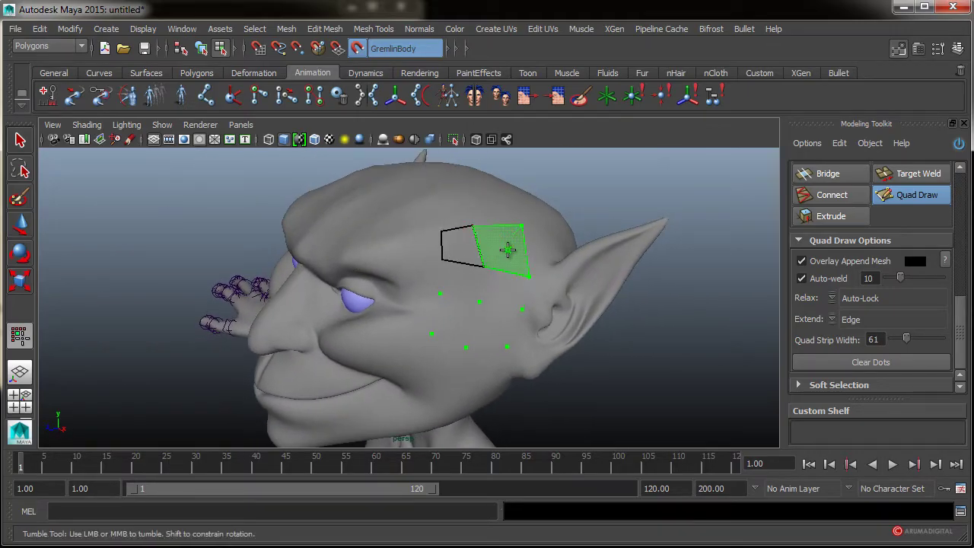
{"action": "left_click_drag", "start_coordinate": [507, 249], "coordinate": [458, 279]}
{"action": "left_click", "coordinate": [458, 279], "text": "shift"}
{"action": "left_click", "coordinate": [452, 324], "text": "shift"}
{"action": "left_click", "coordinate": [496, 327], "text": "shift"}
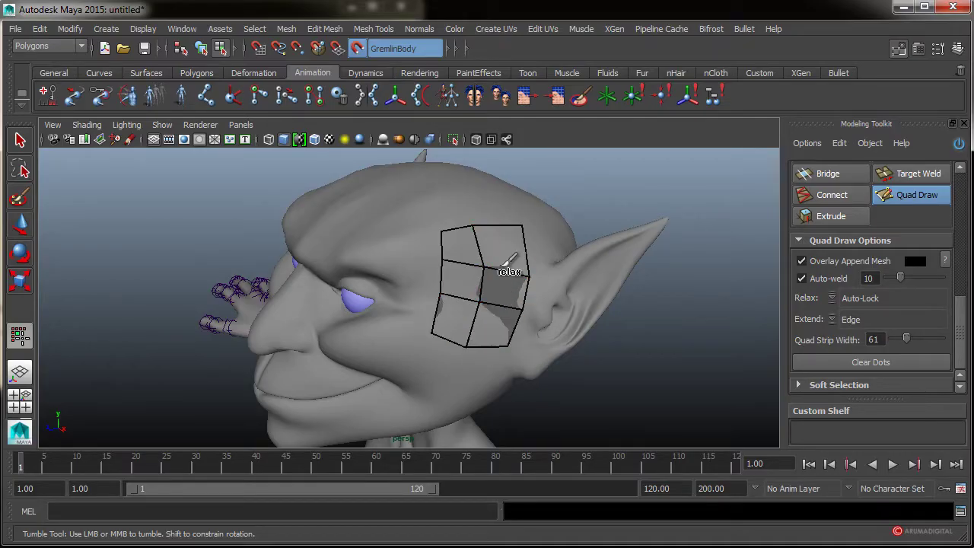
Add two dots towards the brow and fill a quad joining them to the patch's upper front edge.
{"action": "left_click", "coordinate": [405, 237]}
{"action": "left_click", "coordinate": [410, 263]}
{"action": "left_click", "coordinate": [426, 244], "text": "shift"}
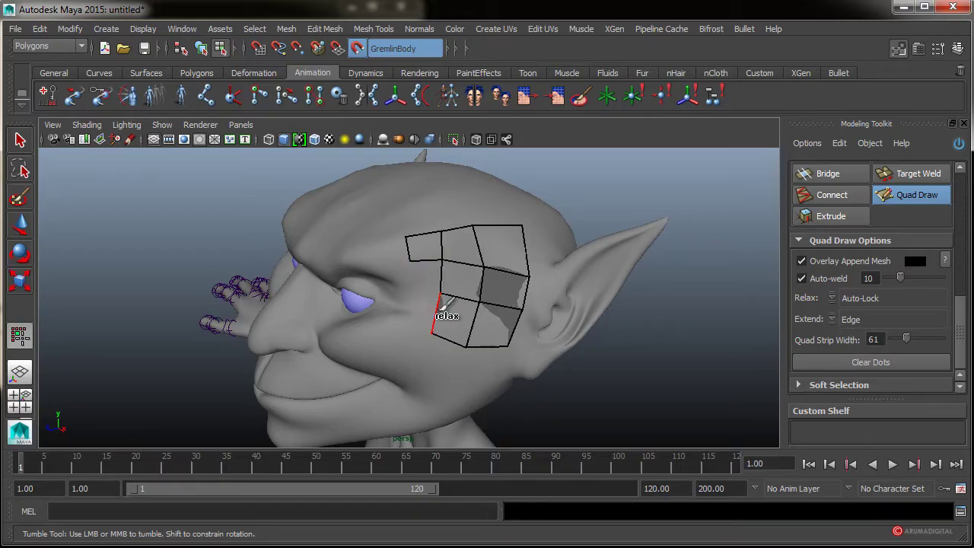
{"action": "mouse_move", "coordinate": [420, 363]}
{"action": "left_mouse_down", "text": "alt"}
{"action": "mouse_move", "coordinate": [404, 365]}
{"action": "mouse_move", "coordinate": [426, 369]}
{"action": "left_mouse_up", "text": "alt"}
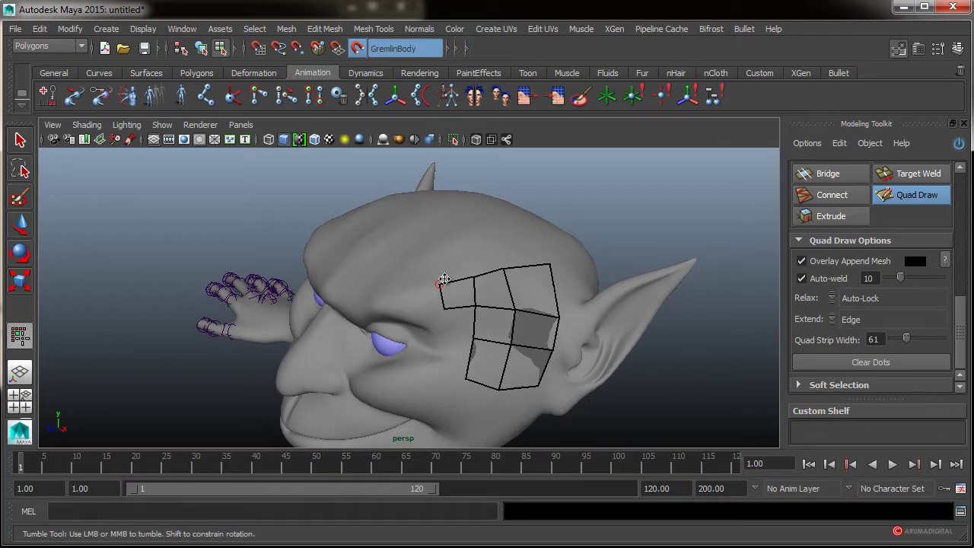
Extend the top edge of the patch's upper middle quad upward into a new quad, using the Edge extend mode.
{"action": "left_click", "coordinate": [832, 320]}
{"action": "left_click", "coordinate": [716, 146]}
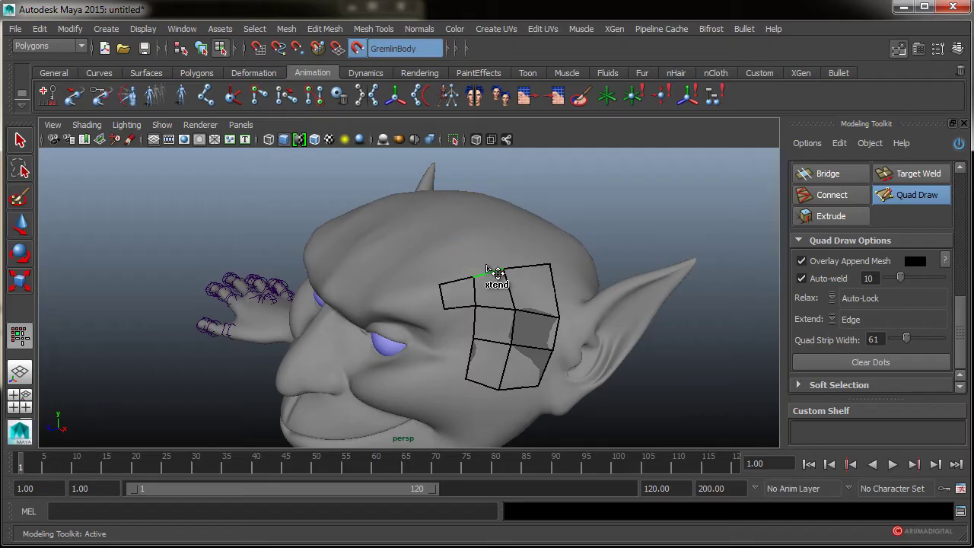
{"action": "left_click_drag", "start_coordinate": [494, 275], "coordinate": [481, 245]}
{"action": "left_click_drag", "start_coordinate": [511, 292], "coordinate": [426, 296], "text": "alt"}
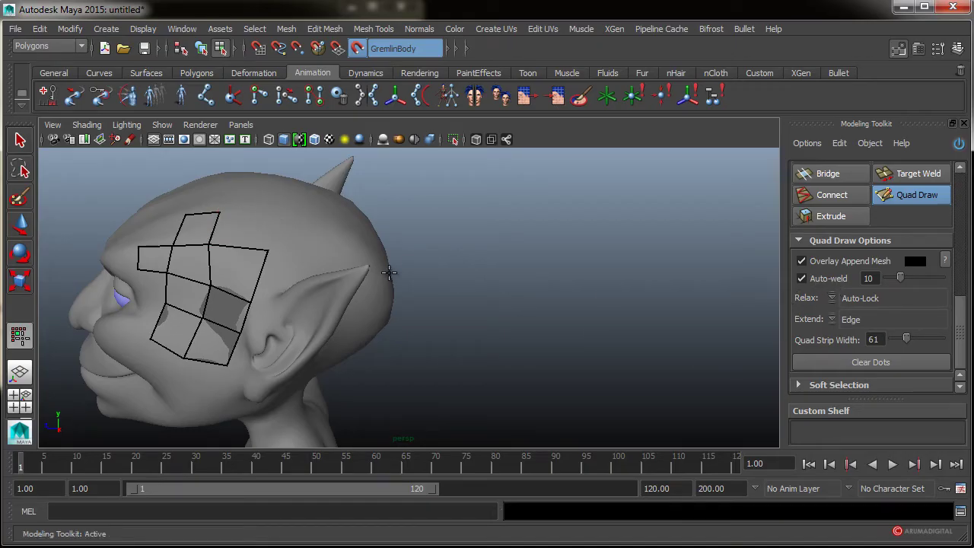
{"action": "mouse_move", "coordinate": [326, 267]}
{"action": "left_mouse_down", "text": "alt"}
{"action": "mouse_move", "coordinate": [374, 265]}
{"action": "mouse_move", "coordinate": [362, 264]}
{"action": "mouse_move", "coordinate": [424, 174]}
{"action": "left_mouse_up", "text": "alt"}
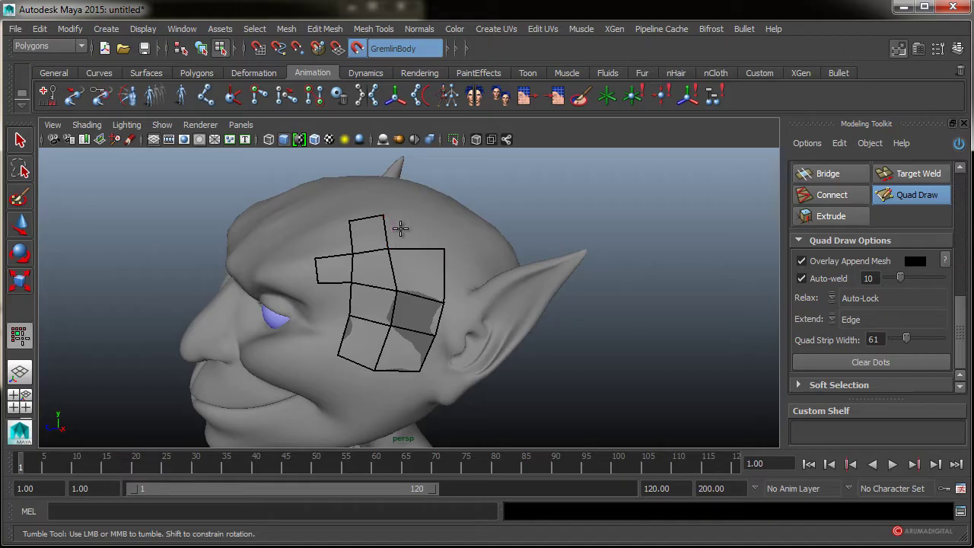
Extend edges to fill the gaps along the patch's top row and lower front corner, welding the new faces to their neighbours.
{"action": "key", "text": "Tab"}
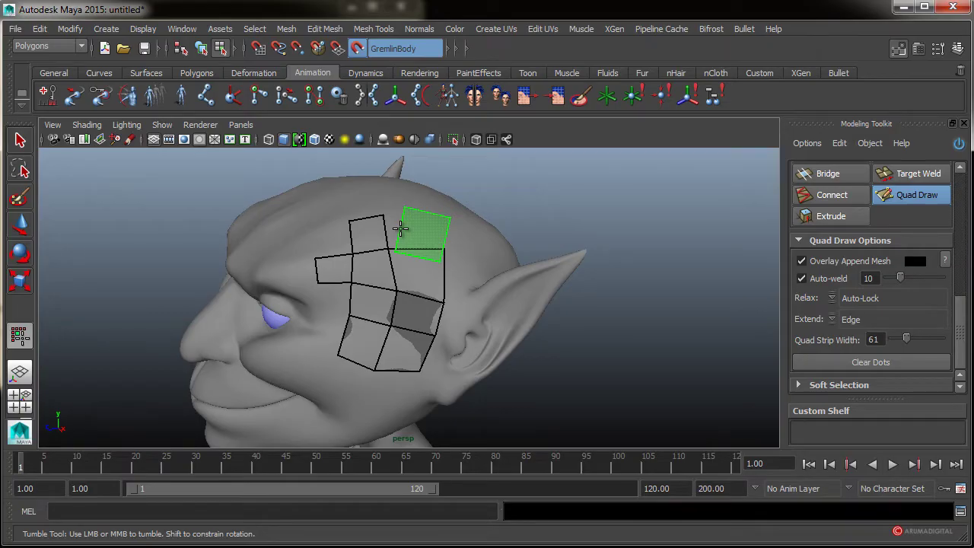
{"action": "left_click_drag", "start_coordinate": [422, 255], "coordinate": [416, 213]}
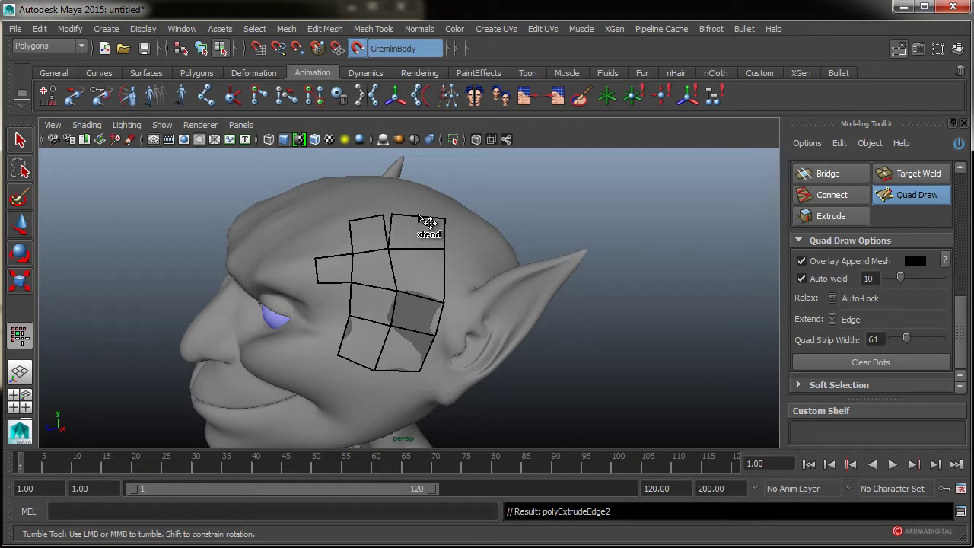
{"action": "mouse_move", "coordinate": [415, 214]}
{"action": "left_mouse_down"}
{"action": "mouse_move", "coordinate": [435, 217]}
{"action": "mouse_move", "coordinate": [382, 220]}
{"action": "mouse_move", "coordinate": [457, 216]}
{"action": "mouse_move", "coordinate": [421, 221]}
{"action": "mouse_move", "coordinate": [413, 211]}
{"action": "left_mouse_up"}
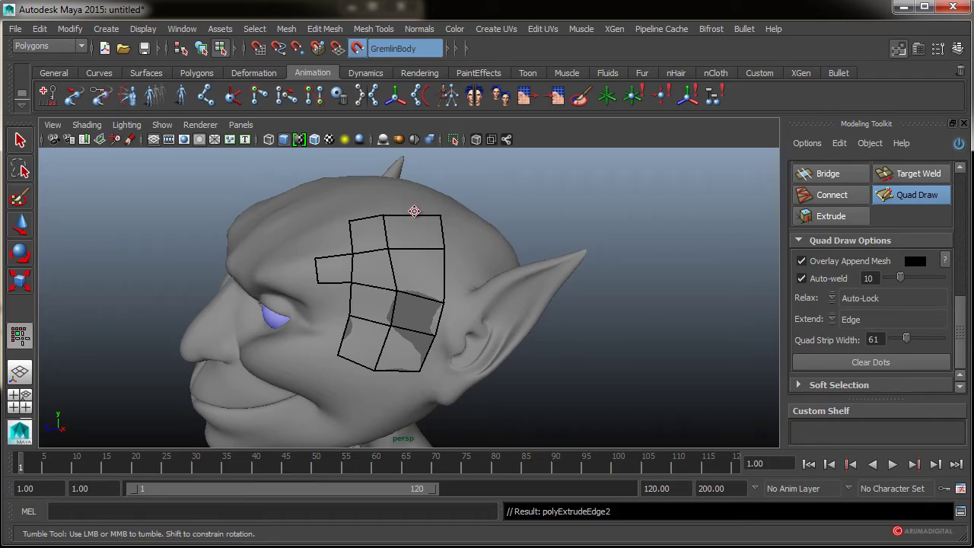
{"action": "left_click_drag", "start_coordinate": [343, 260], "coordinate": [338, 217]}
{"action": "left_click_drag", "start_coordinate": [335, 284], "coordinate": [350, 310]}
Set the Extend mode to Loop and extend the patch's top edge loop upward and its front edge loop forward into new quads.
{"action": "left_click_drag", "start_coordinate": [387, 343], "coordinate": [465, 255], "text": "alt"}
{"action": "left_click_drag", "start_coordinate": [393, 216], "coordinate": [386, 237], "text": "alt"}
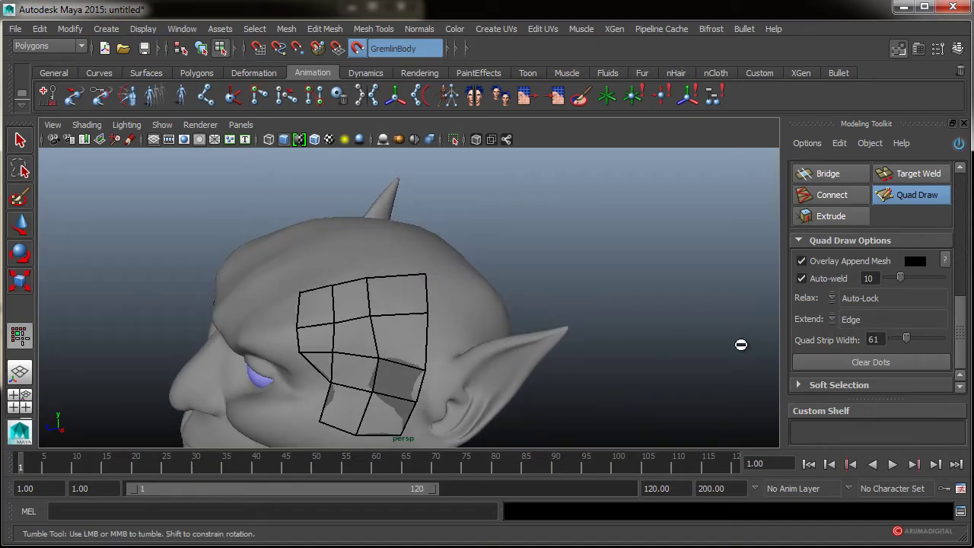
{"action": "key", "text": "Tab"}
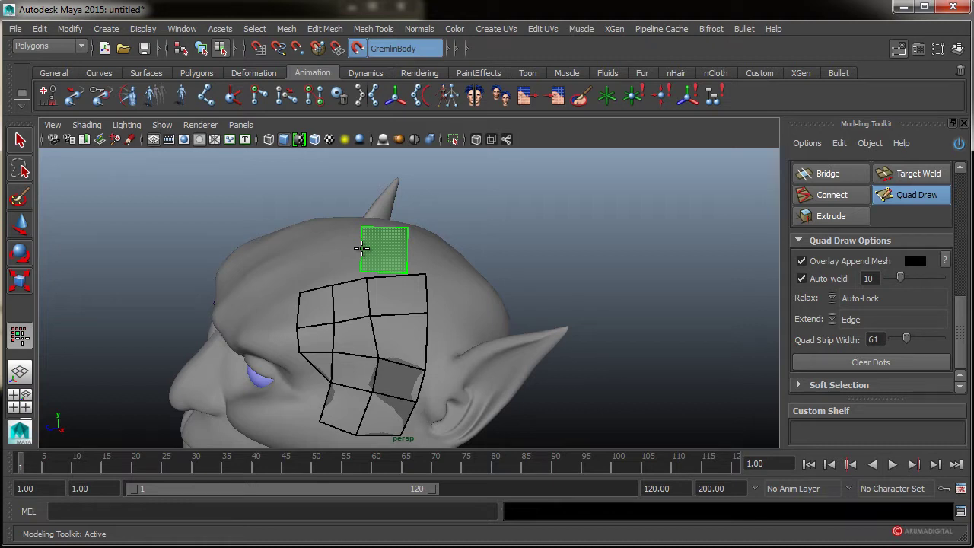
{"action": "right_click", "coordinate": [361, 247], "text": "ctrl+shift"}
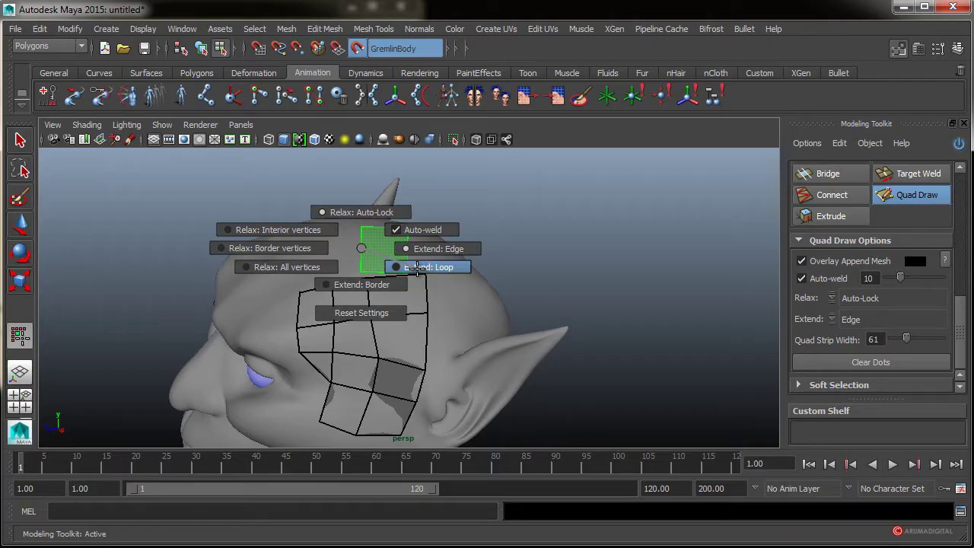
{"action": "right_click_drag", "start_coordinate": [417, 268], "coordinate": [419, 268]}
{"action": "key", "text": "Tab"}
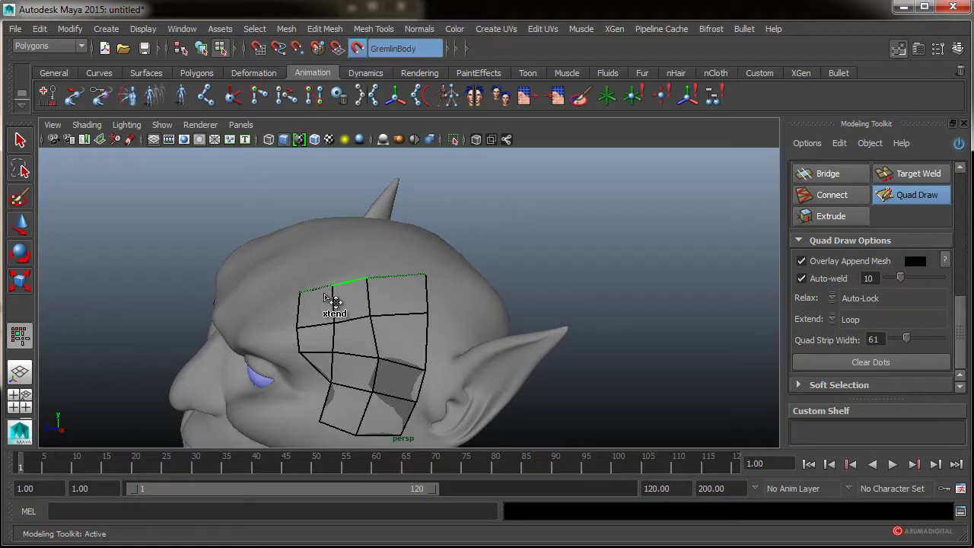
{"action": "left_click_drag", "start_coordinate": [349, 283], "coordinate": [341, 244]}
{"action": "left_click_drag", "start_coordinate": [369, 288], "coordinate": [371, 285], "text": "alt"}
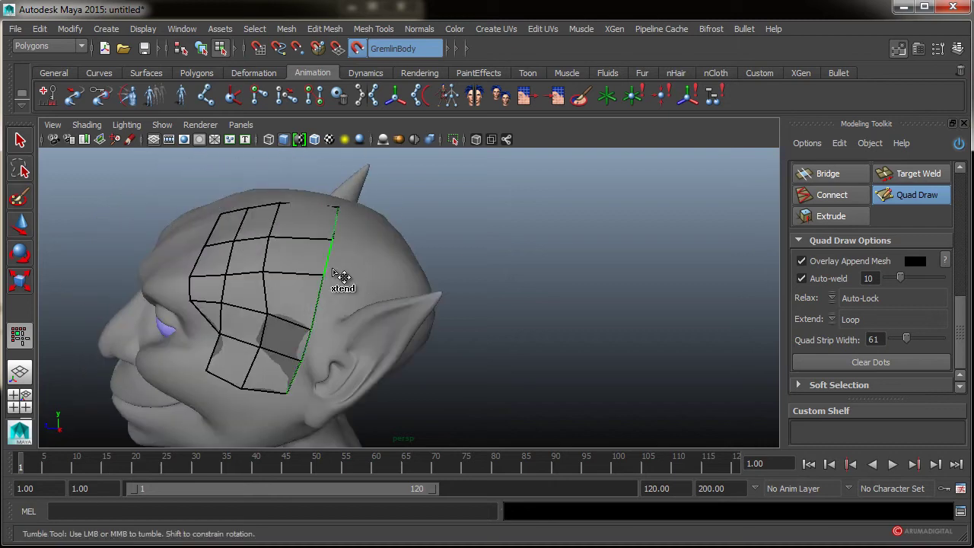
{"action": "left_click_drag", "start_coordinate": [252, 321], "coordinate": [342, 324], "text": "alt"}
{"action": "left_click_drag", "start_coordinate": [434, 271], "coordinate": [413, 278]}
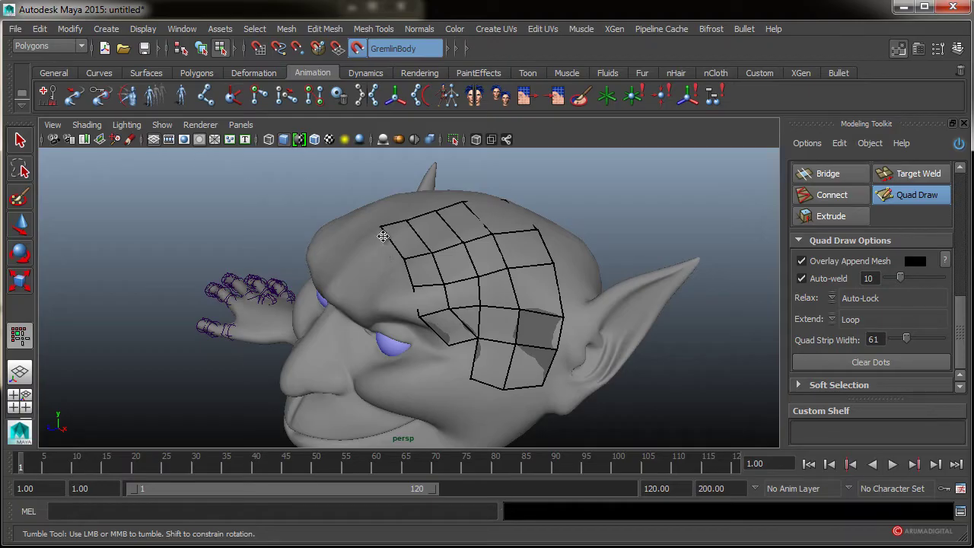
Reposition the vertices along the patch's upper front border to even out the new quads over the forehead.
{"action": "mouse_move", "coordinate": [387, 243]}
{"action": "left_mouse_down"}
{"action": "mouse_move", "coordinate": [379, 252]}
{"action": "mouse_move", "coordinate": [390, 239]}
{"action": "mouse_move", "coordinate": [388, 252]}
{"action": "left_mouse_up"}
{"action": "left_click_drag", "start_coordinate": [380, 234], "coordinate": [380, 237]}
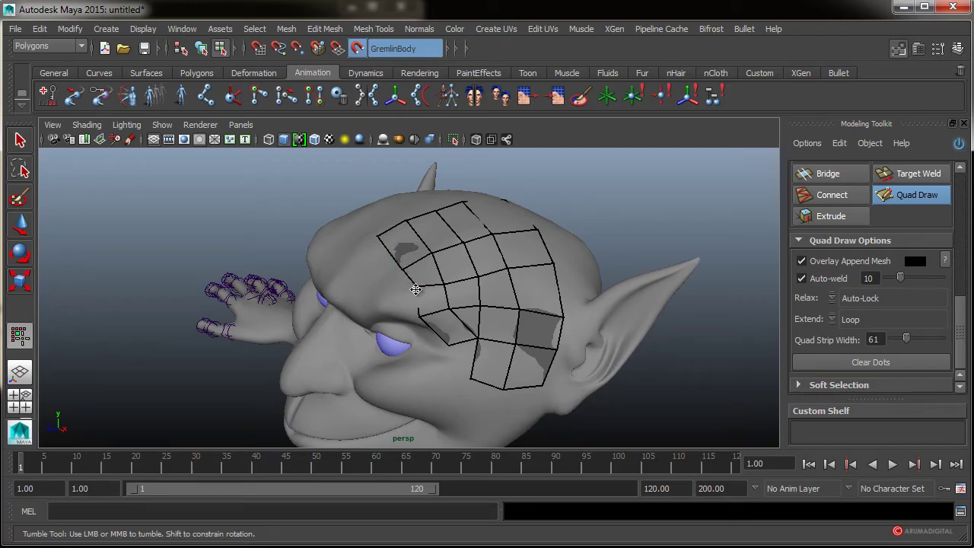
{"action": "mouse_move", "coordinate": [420, 316]}
{"action": "left_mouse_down"}
{"action": "mouse_move", "coordinate": [439, 334]}
{"action": "mouse_move", "coordinate": [510, 347]}
{"action": "mouse_move", "coordinate": [521, 304]}
{"action": "mouse_move", "coordinate": [552, 312]}
{"action": "mouse_move", "coordinate": [557, 339]}
{"action": "mouse_move", "coordinate": [634, 320]}
{"action": "left_mouse_up"}
{"action": "middle_click_drag", "start_coordinate": [635, 319], "coordinate": [587, 301], "text": "alt"}
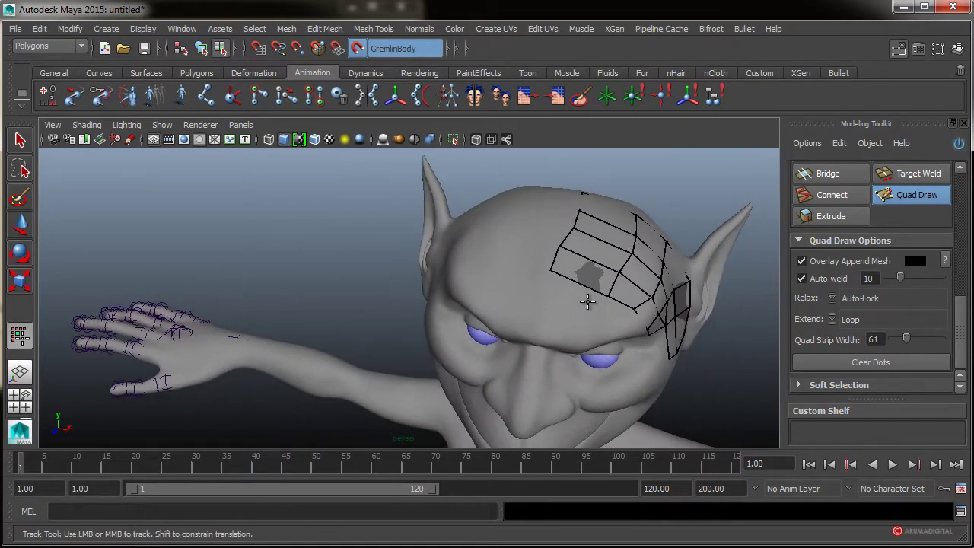
{"action": "left_click_drag", "start_coordinate": [551, 271], "coordinate": [558, 284]}
{"action": "left_click_drag", "start_coordinate": [567, 248], "coordinate": [570, 242]}
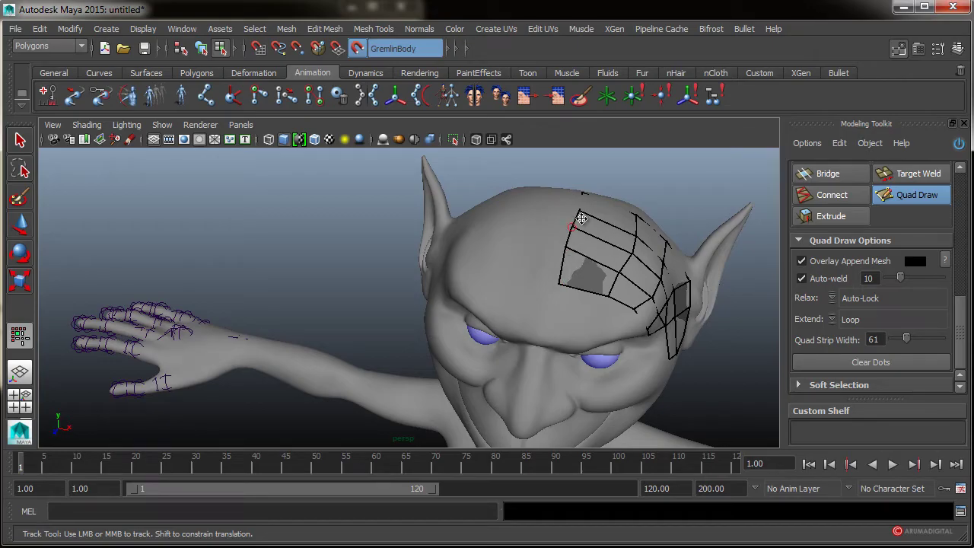
Set the Extend mode to Edge and extend the rear edge of the patch's top row backward into a single quad.
{"action": "left_click_drag", "start_coordinate": [607, 237], "coordinate": [477, 242], "text": "alt"}
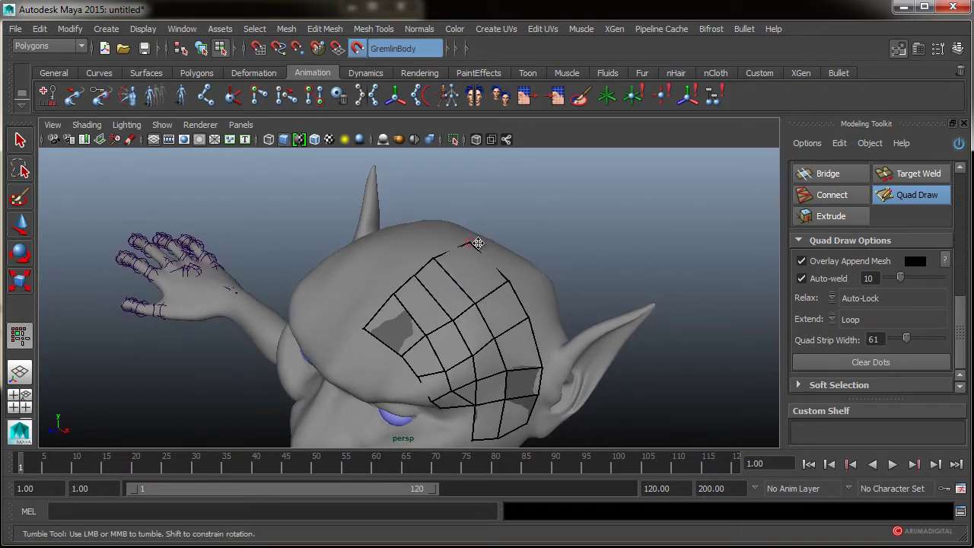
{"action": "left_click_drag", "start_coordinate": [521, 325], "coordinate": [289, 210], "text": "alt"}
{"action": "right_click_drag", "start_coordinate": [316, 234], "coordinate": [307, 233], "text": "alt"}
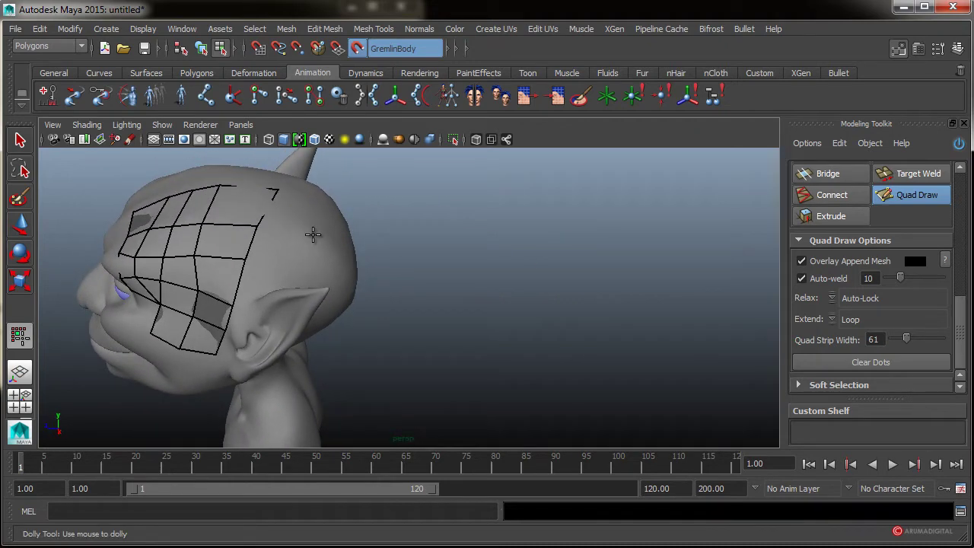
{"action": "right_click_drag", "start_coordinate": [312, 235], "coordinate": [386, 235], "text": "ctrl+shift"}
{"action": "key", "text": "Tab"}
{"action": "left_click_drag", "start_coordinate": [275, 211], "coordinate": [319, 222]}
Extend the upper edge of the separate quad group on the back of the head in Edge mode, welding it to the main patch.
{"action": "left_click_drag", "start_coordinate": [315, 272], "coordinate": [240, 280], "text": "alt"}
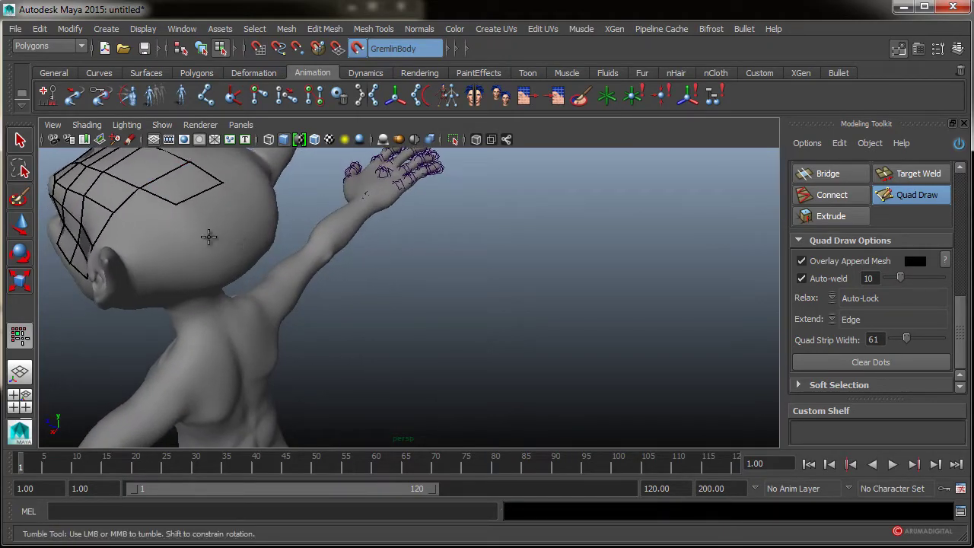
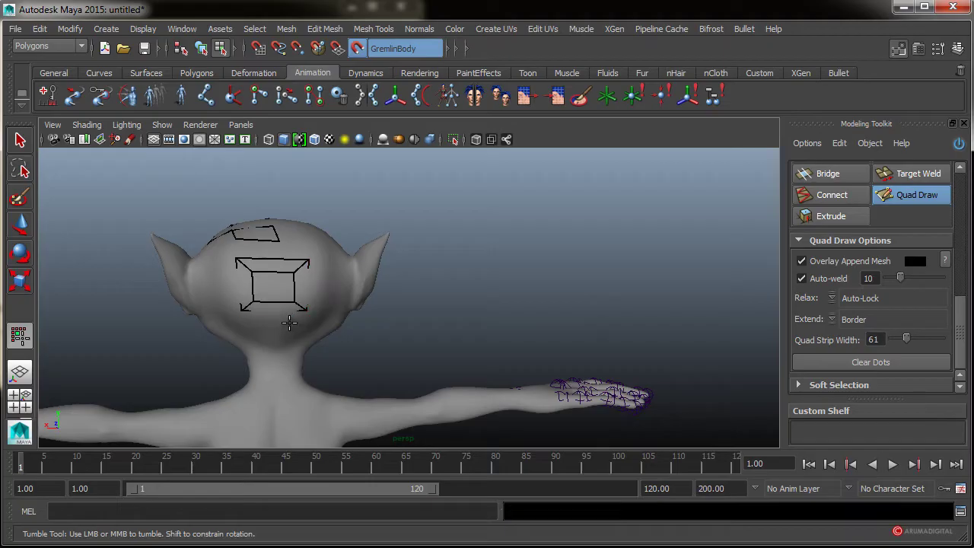
{"action": "mouse_move", "coordinate": [287, 322]}
{"action": "left_mouse_down", "text": "alt"}
{"action": "mouse_move", "coordinate": [374, 332]}
{"action": "mouse_move", "coordinate": [294, 277]}
{"action": "mouse_move", "coordinate": [387, 302]}
{"action": "mouse_move", "coordinate": [409, 326]}
{"action": "mouse_move", "coordinate": [300, 339]}
{"action": "left_mouse_up", "text": "alt"}
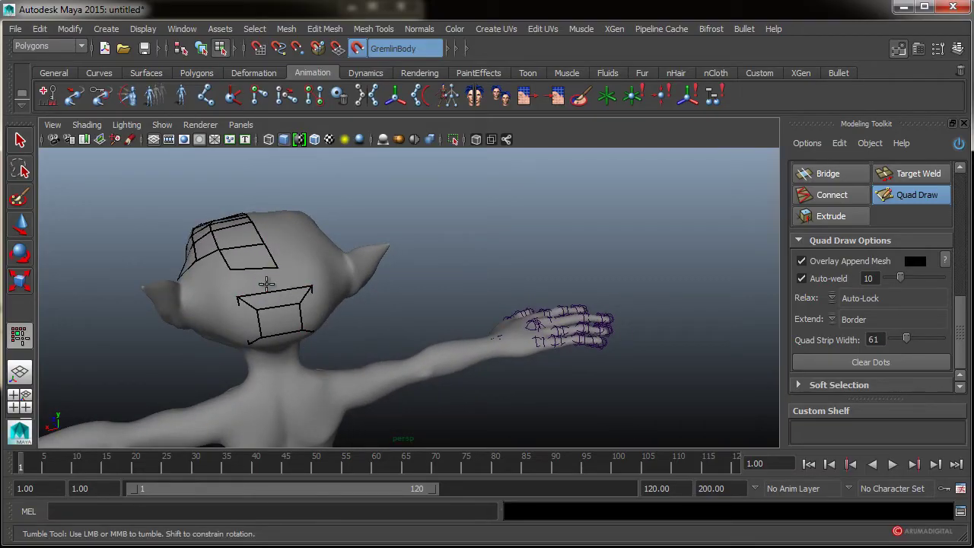
{"action": "left_click_drag", "start_coordinate": [272, 293], "coordinate": [261, 282]}
{"action": "key", "text": "ctrl+z"}
{"action": "mouse_move", "coordinate": [294, 289]}
{"action": "right_mouse_down", "text": "alt"}
{"action": "mouse_move", "coordinate": [315, 266]}
{"action": "mouse_move", "coordinate": [369, 254]}
{"action": "right_mouse_up", "text": "alt"}
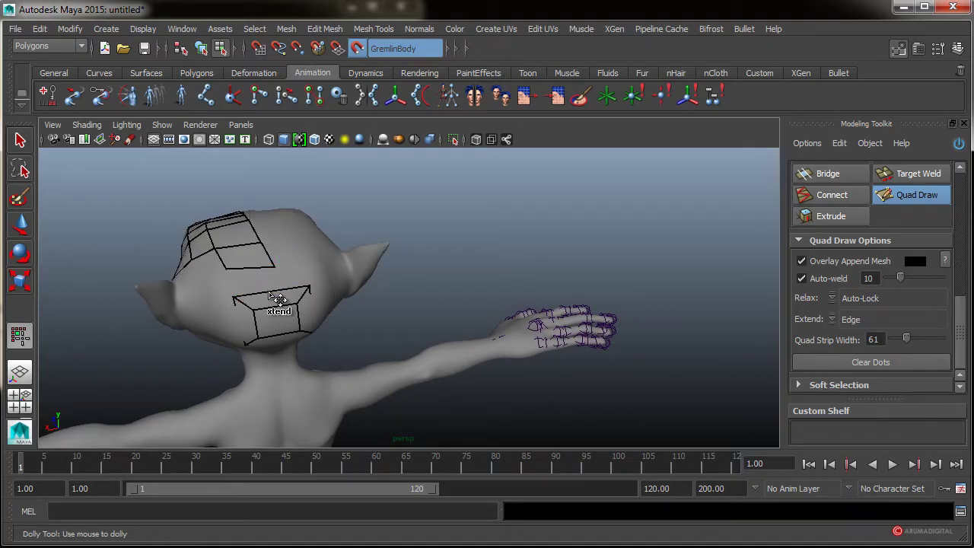
{"action": "left_click_drag", "start_coordinate": [268, 292], "coordinate": [257, 275]}
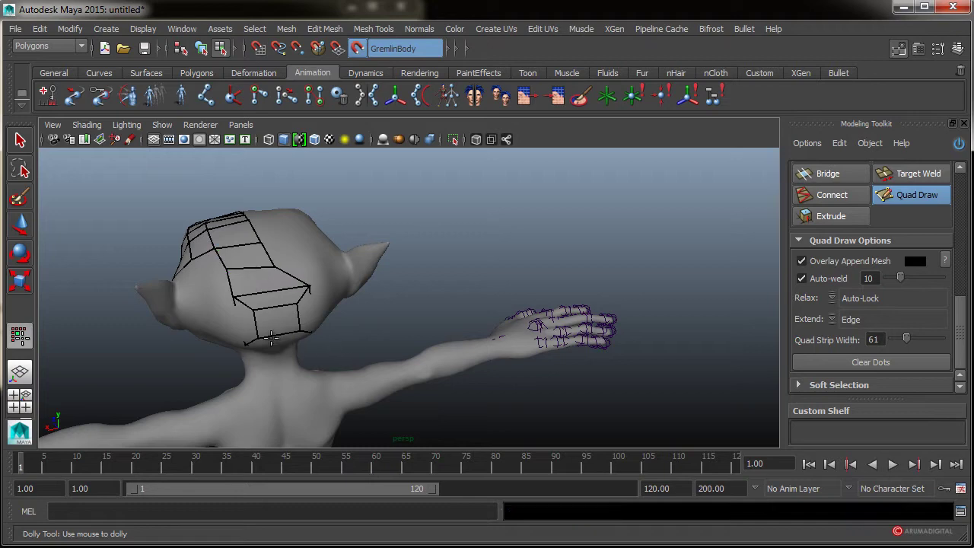
Place loose dots on the back of the head behind the ear and clear all of them.
{"action": "mouse_move", "coordinate": [274, 339]}
{"action": "left_mouse_down", "text": "alt"}
{"action": "mouse_move", "coordinate": [208, 331]}
{"action": "mouse_move", "coordinate": [274, 339]}
{"action": "mouse_move", "coordinate": [245, 263]}
{"action": "mouse_move", "coordinate": [255, 271]}
{"action": "mouse_move", "coordinate": [333, 258]}
{"action": "mouse_move", "coordinate": [308, 359]}
{"action": "left_mouse_up", "text": "alt"}
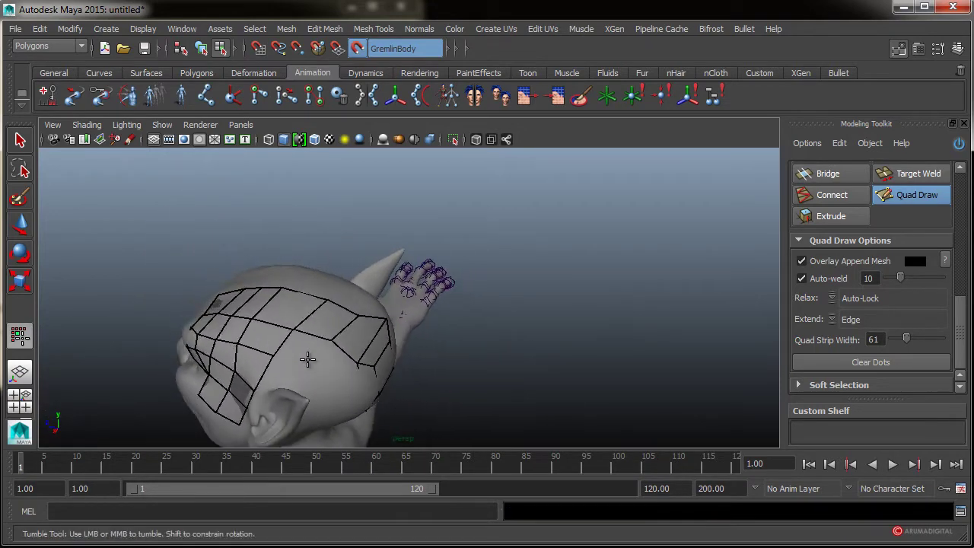
{"action": "left_click", "coordinate": [319, 366]}
{"action": "left_click_drag", "start_coordinate": [333, 391], "coordinate": [352, 393], "text": "alt"}
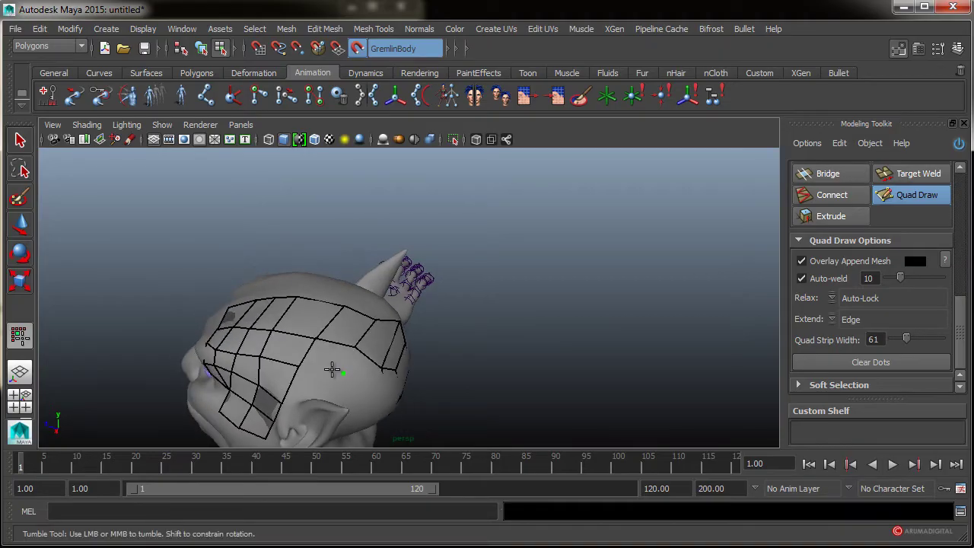
{"action": "key", "text": "Tab"}
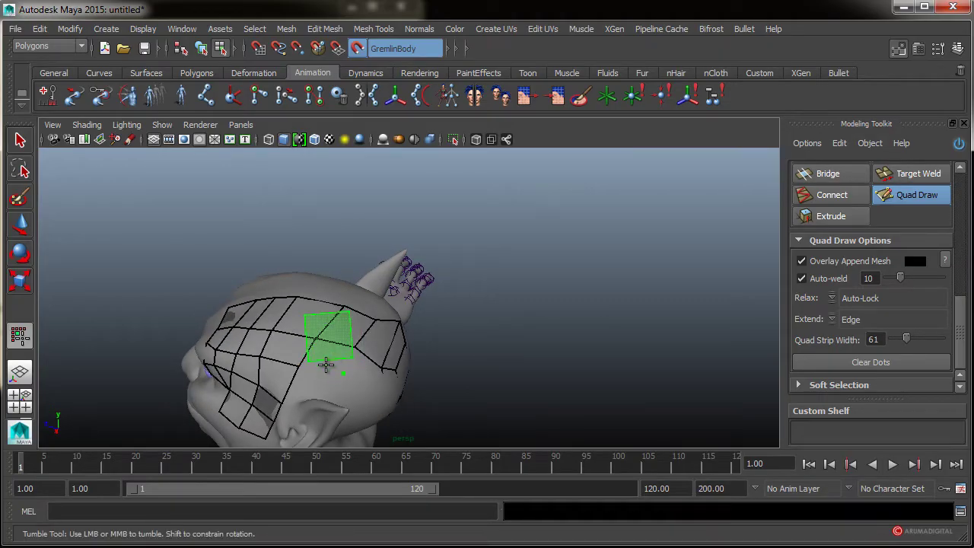
{"action": "left_click", "coordinate": [329, 359], "text": "shift"}
{"action": "left_click_drag", "start_coordinate": [337, 358], "coordinate": [414, 315], "text": "alt"}
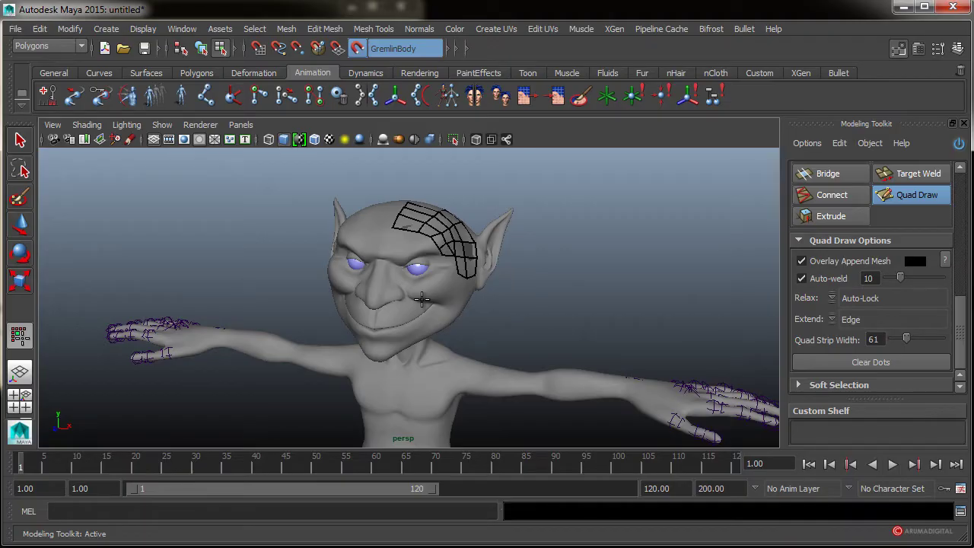
{"action": "mouse_move", "coordinate": [422, 301]}
{"action": "left_mouse_down", "text": "alt"}
{"action": "mouse_move", "coordinate": [256, 307]}
{"action": "mouse_move", "coordinate": [328, 274]}
{"action": "mouse_move", "coordinate": [375, 237]}
{"action": "mouse_move", "coordinate": [352, 246]}
{"action": "left_mouse_up", "text": "alt"}
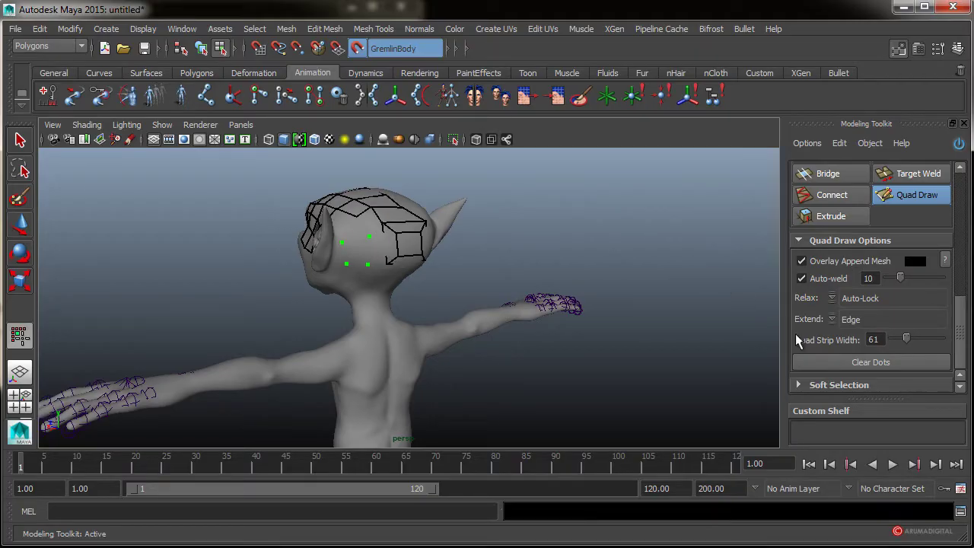
{"action": "left_click", "coordinate": [851, 358]}
Enable Soft Select and pull an edge at the patch's upper front border to reshape the surrounding quads.
{"action": "left_click", "coordinate": [808, 385]}
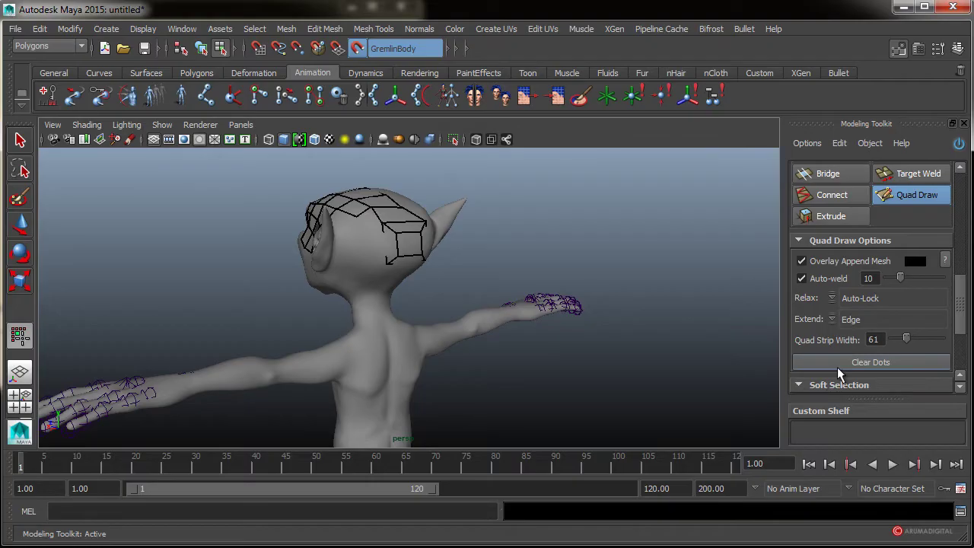
{"action": "scroll", "coordinate": [837, 367], "scroll_direction": "down", "scroll_amount": 3}
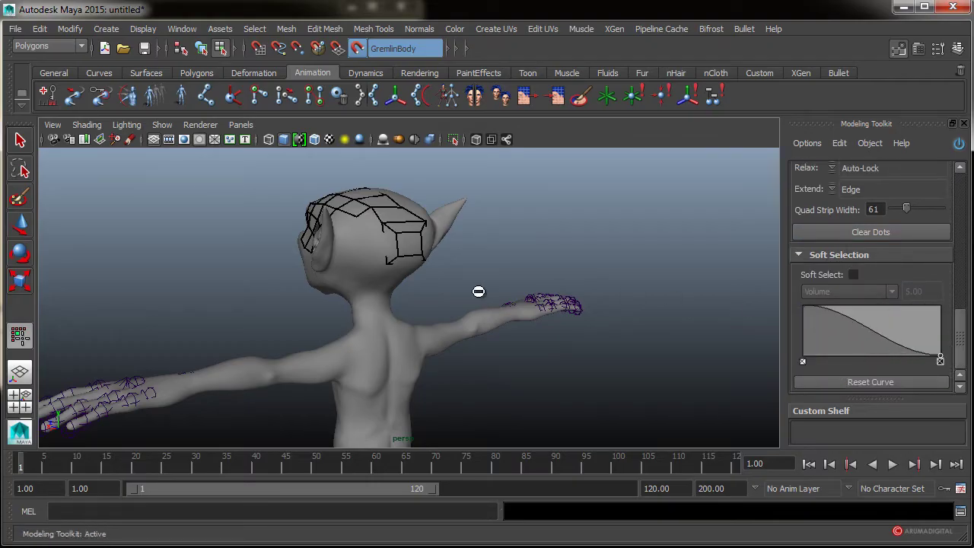
{"action": "left_click_drag", "start_coordinate": [479, 289], "coordinate": [391, 256], "text": "alt"}
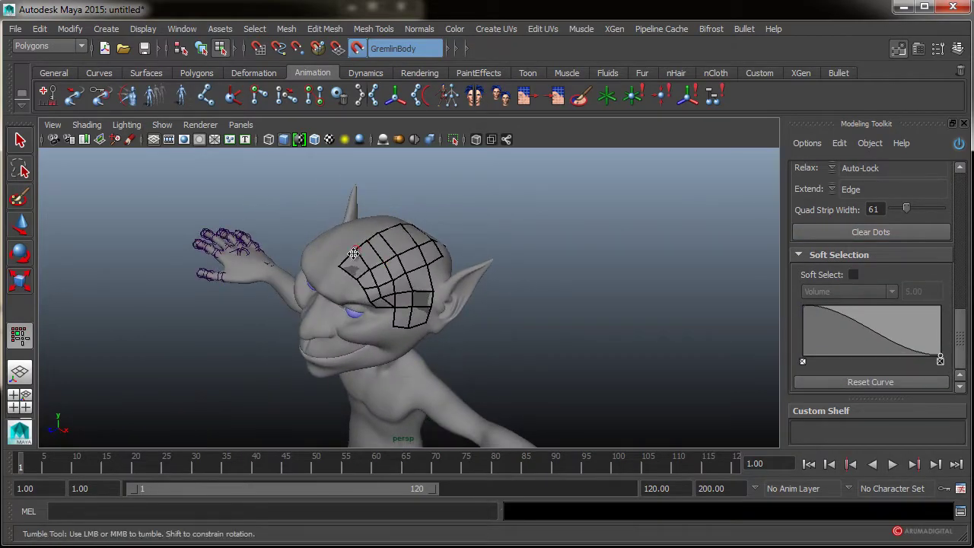
{"action": "right_click_drag", "start_coordinate": [388, 266], "coordinate": [435, 254], "text": "alt"}
{"action": "middle_click_drag", "start_coordinate": [434, 254], "coordinate": [469, 297], "text": "alt"}
{"action": "left_click_drag", "start_coordinate": [470, 297], "coordinate": [426, 303], "text": "alt"}
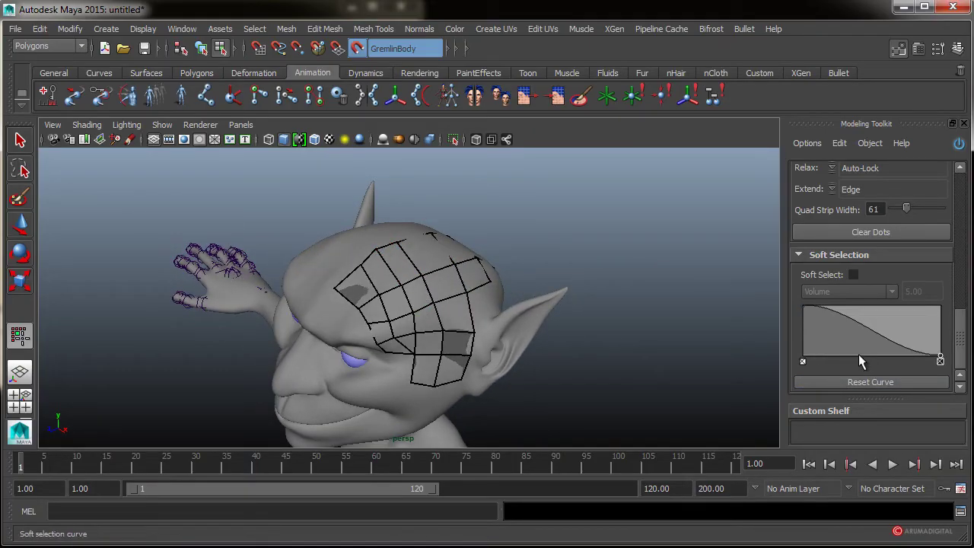
{"action": "left_click", "coordinate": [853, 274]}
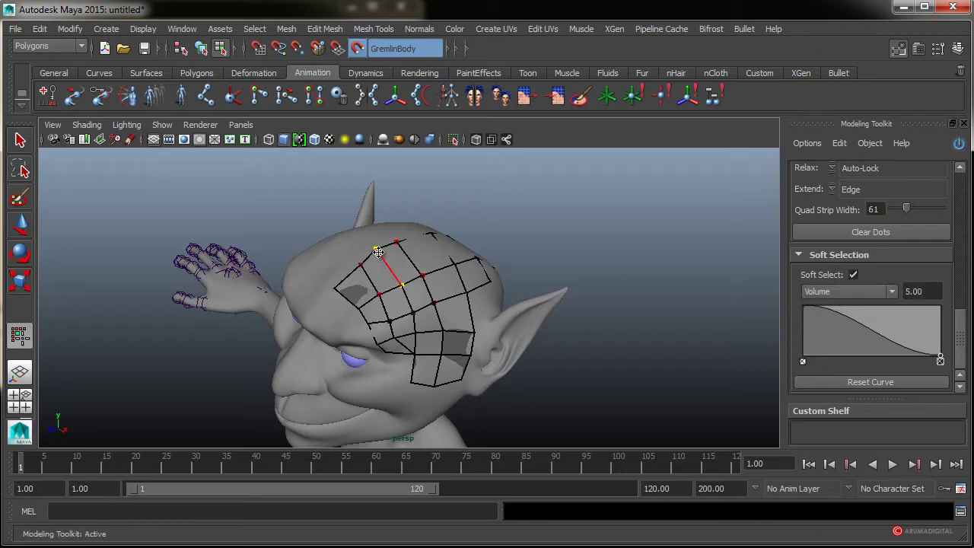
{"action": "mouse_move", "coordinate": [375, 249]}
{"action": "left_mouse_down"}
{"action": "mouse_move", "coordinate": [352, 241]}
{"action": "mouse_move", "coordinate": [373, 254]}
{"action": "mouse_move", "coordinate": [378, 277]}
{"action": "mouse_move", "coordinate": [331, 265]}
{"action": "mouse_move", "coordinate": [373, 254]}
{"action": "mouse_move", "coordinate": [344, 260]}
{"action": "mouse_move", "coordinate": [359, 269]}
{"action": "mouse_move", "coordinate": [305, 304]}
{"action": "mouse_move", "coordinate": [339, 283]}
{"action": "mouse_move", "coordinate": [351, 305]}
{"action": "mouse_move", "coordinate": [401, 311]}
{"action": "left_mouse_up"}
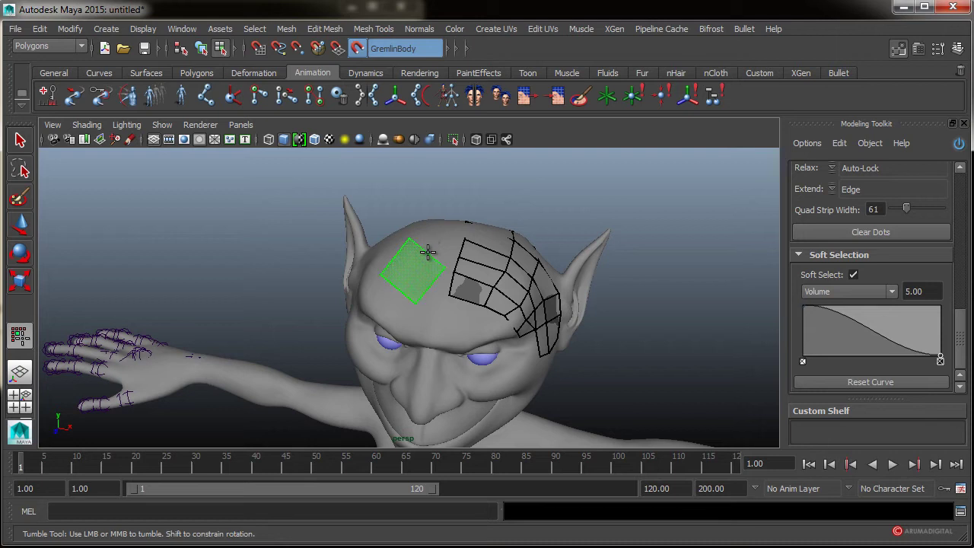
{"action": "mouse_move", "coordinate": [427, 252]}
{"action": "right_mouse_down", "text": "ctrl+shift"}
{"action": "mouse_move", "coordinate": [466, 291]}
{"action": "mouse_move", "coordinate": [406, 319]}
{"action": "mouse_move", "coordinate": [305, 291]}
{"action": "mouse_move", "coordinate": [426, 252]}
{"action": "mouse_move", "coordinate": [467, 226]}
{"action": "mouse_move", "coordinate": [446, 289]}
{"action": "mouse_move", "coordinate": [472, 271]}
{"action": "mouse_move", "coordinate": [429, 253]}
{"action": "right_mouse_up", "text": "ctrl+shift"}
{"action": "left_click_drag", "start_coordinate": [429, 253], "coordinate": [434, 284], "text": "alt"}
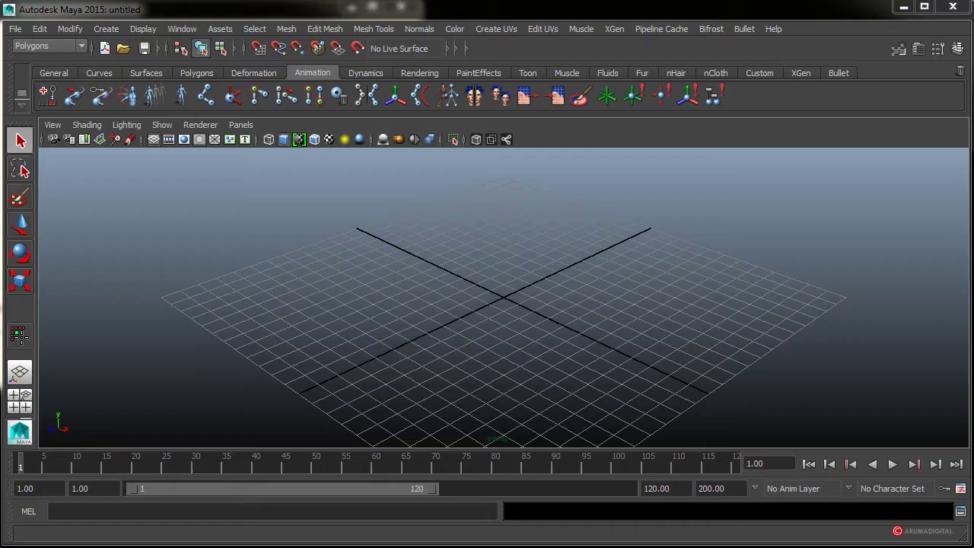
Bring the Blue_dude.ma example from the Visor's HumanIK Examples into the empty scene and close the Visor.
{"action": "left_click", "coordinate": [183, 29]}
{"action": "mouse_move", "coordinate": [398, 51]}
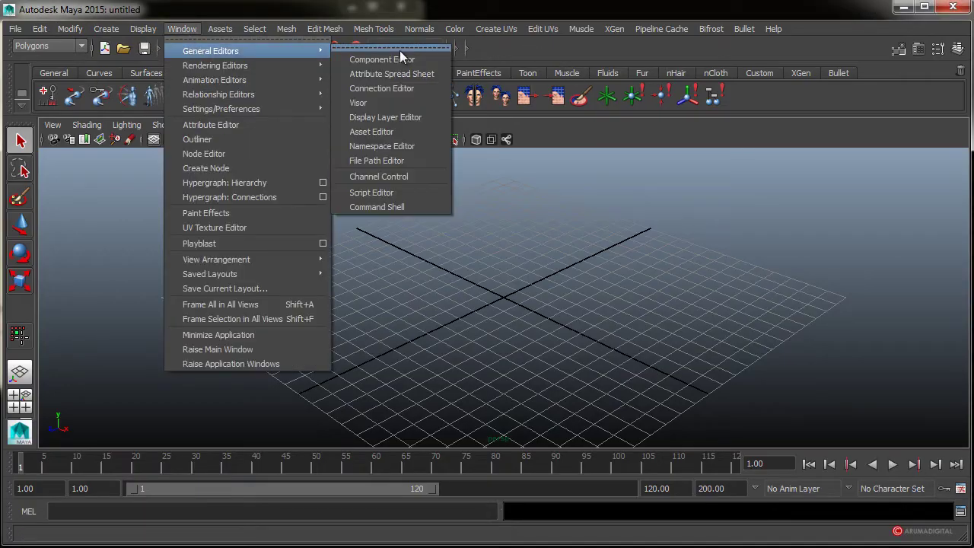
{"action": "left_click", "coordinate": [384, 101]}
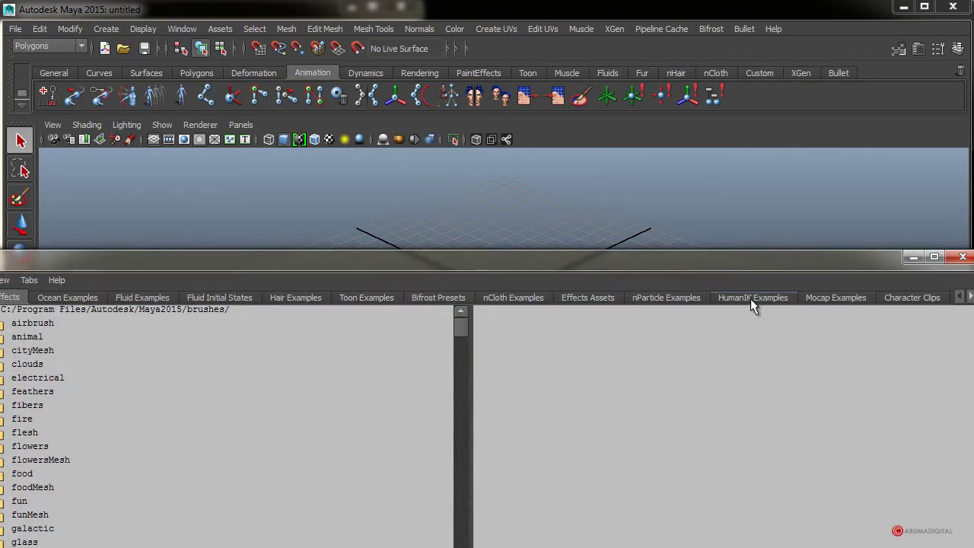
{"action": "left_click", "coordinate": [750, 298]}
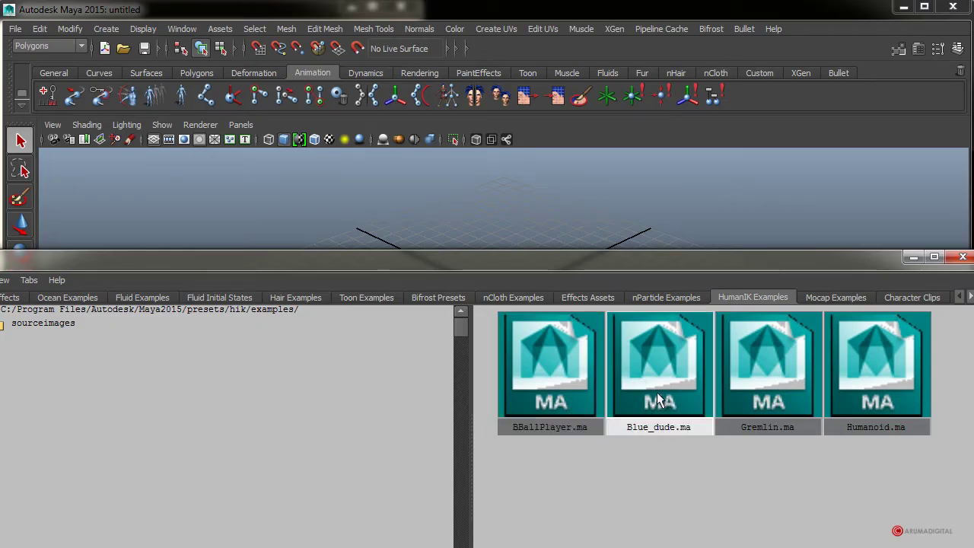
{"action": "middle_click_drag", "start_coordinate": [659, 398], "coordinate": [653, 375]}
{"action": "left_click_drag", "start_coordinate": [652, 374], "coordinate": [527, 204]}
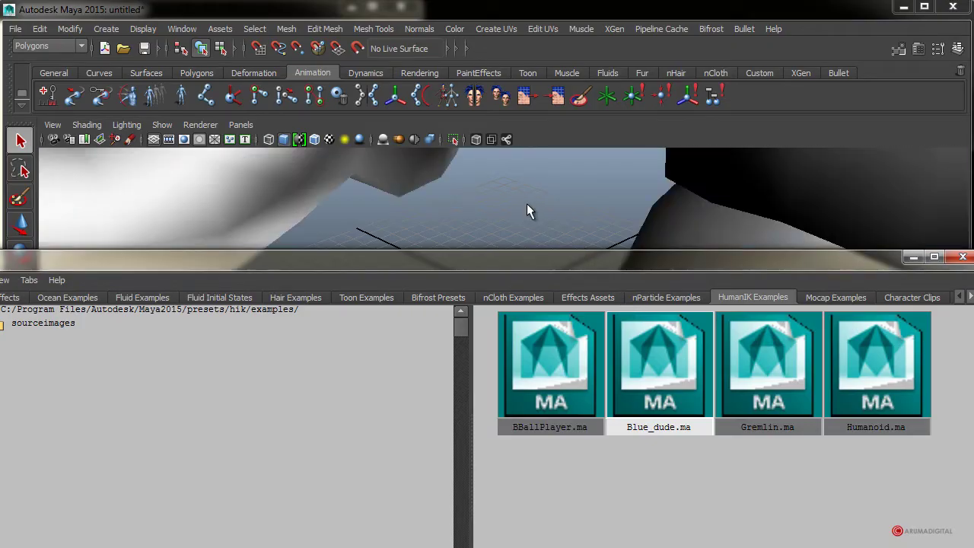
{"action": "left_click", "coordinate": [966, 257]}
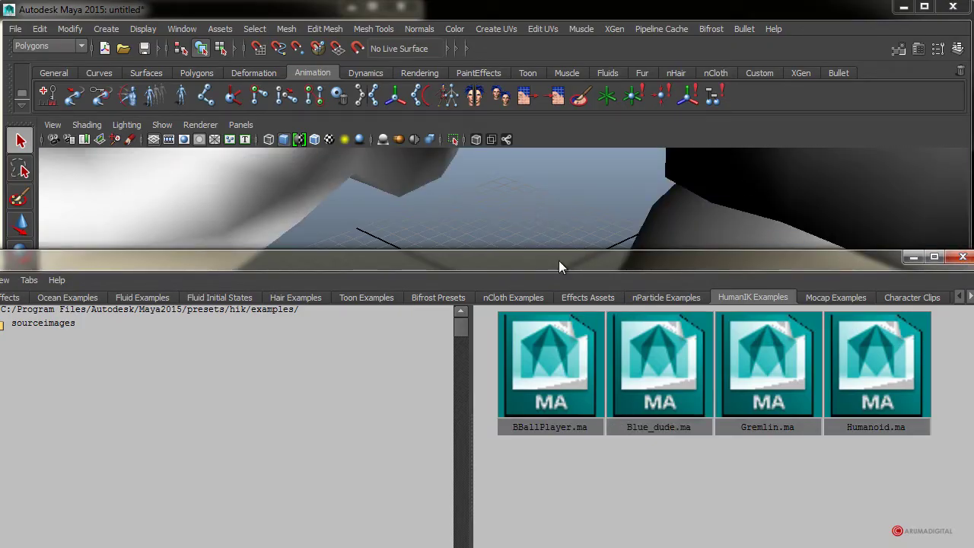
Frame the Blue_dude character's upper body and select its cop_body mesh.
{"action": "right_click_drag", "start_coordinate": [714, 242], "coordinate": [337, 250], "text": "alt"}
{"action": "right_click_drag", "start_coordinate": [685, 228], "coordinate": [521, 211], "text": "alt"}
{"action": "middle_click_drag", "start_coordinate": [521, 211], "coordinate": [499, 370], "text": "alt"}
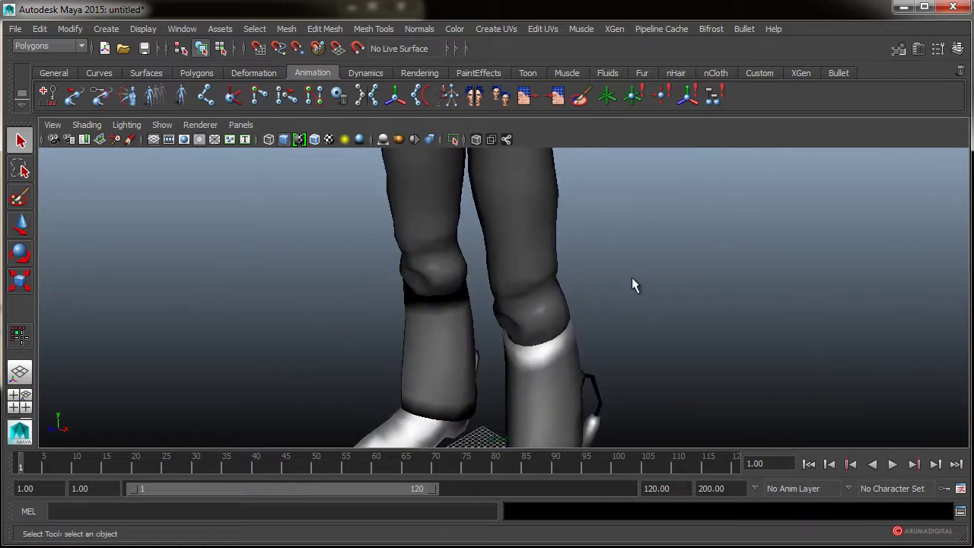
{"action": "right_click_drag", "start_coordinate": [631, 277], "coordinate": [498, 307], "text": "alt"}
{"action": "middle_click_drag", "start_coordinate": [498, 307], "coordinate": [485, 447], "text": "alt"}
{"action": "right_click_drag", "start_coordinate": [433, 307], "coordinate": [487, 303], "text": "alt"}
{"action": "middle_click_drag", "start_coordinate": [543, 293], "coordinate": [572, 422], "text": "alt"}
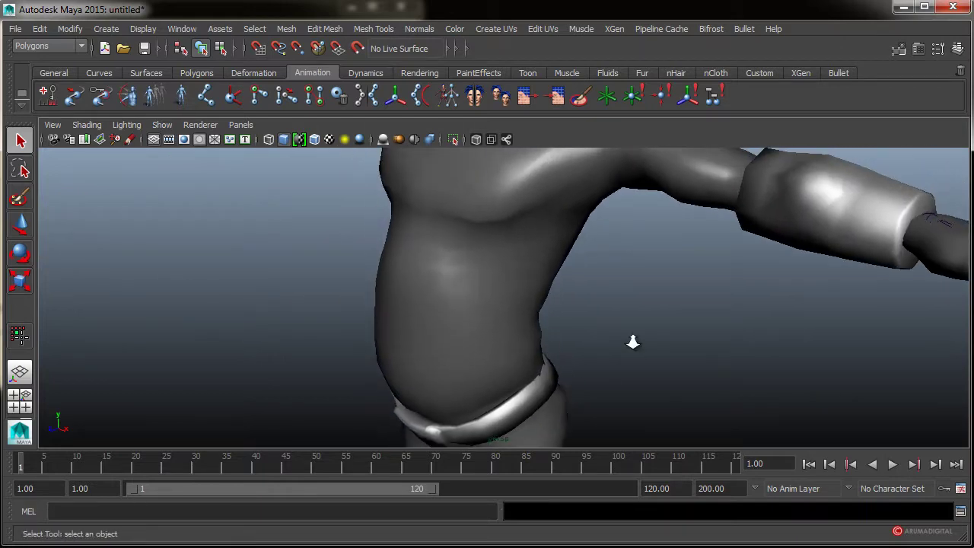
{"action": "right_click_drag", "start_coordinate": [633, 343], "coordinate": [512, 334], "text": "alt"}
{"action": "left_click_drag", "start_coordinate": [549, 305], "coordinate": [591, 314], "text": "alt"}
{"action": "left_click", "coordinate": [577, 310]}
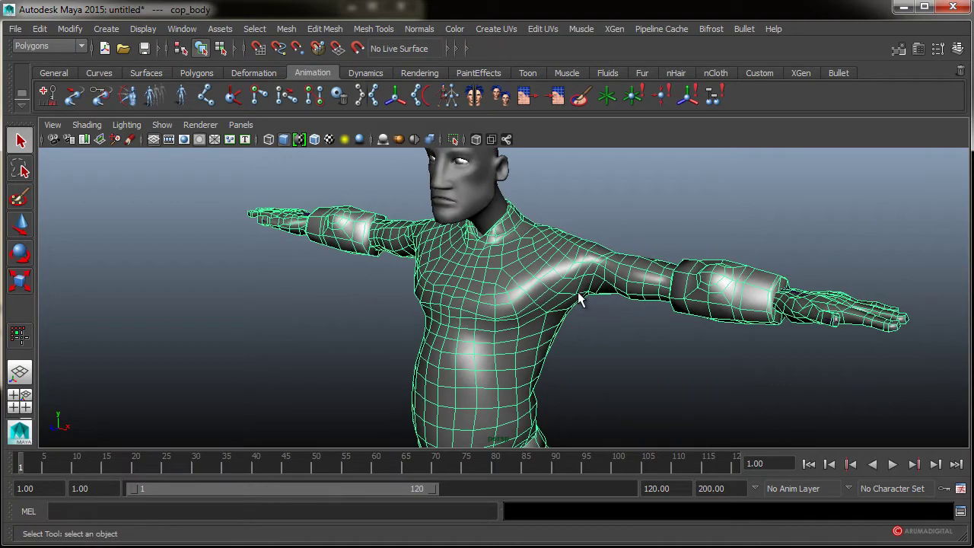
Bring up the Smooth options for the body mesh, try Maya Catmull-Clark, and set the subdivision type to OpenSubdiv Catmull-Clark.
{"action": "left_click", "coordinate": [286, 29]}
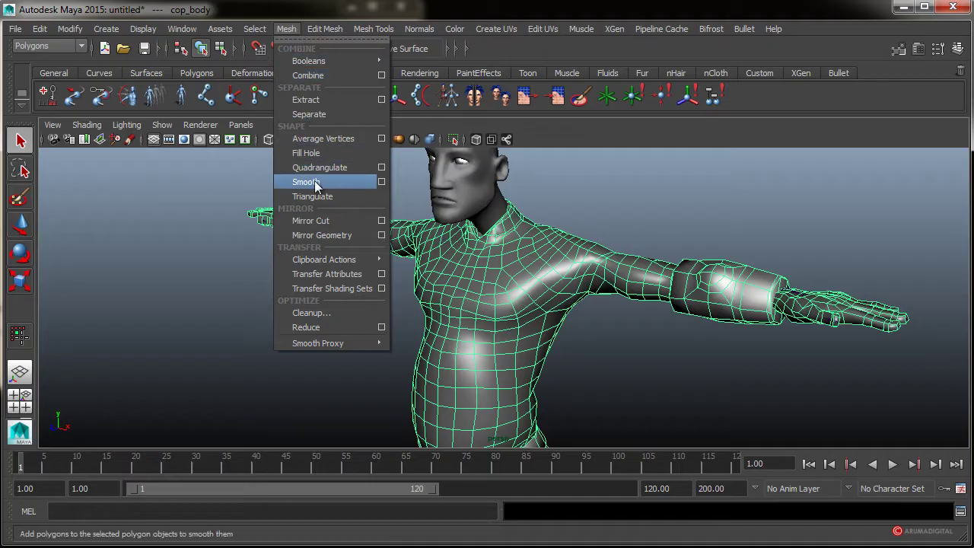
{"action": "mouse_move", "coordinate": [337, 344]}
{"action": "left_click", "coordinate": [383, 182]}
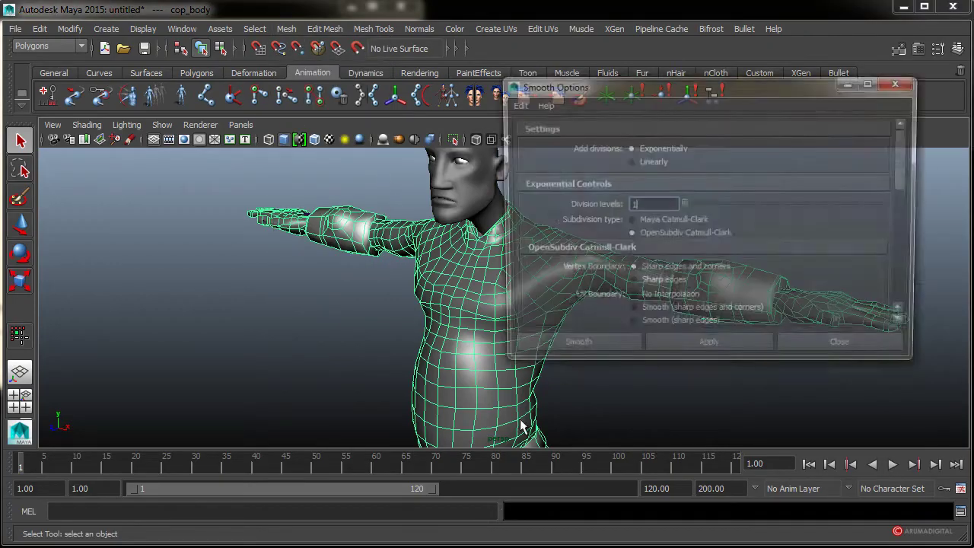
{"action": "left_click_drag", "start_coordinate": [727, 79], "coordinate": [803, 79]}
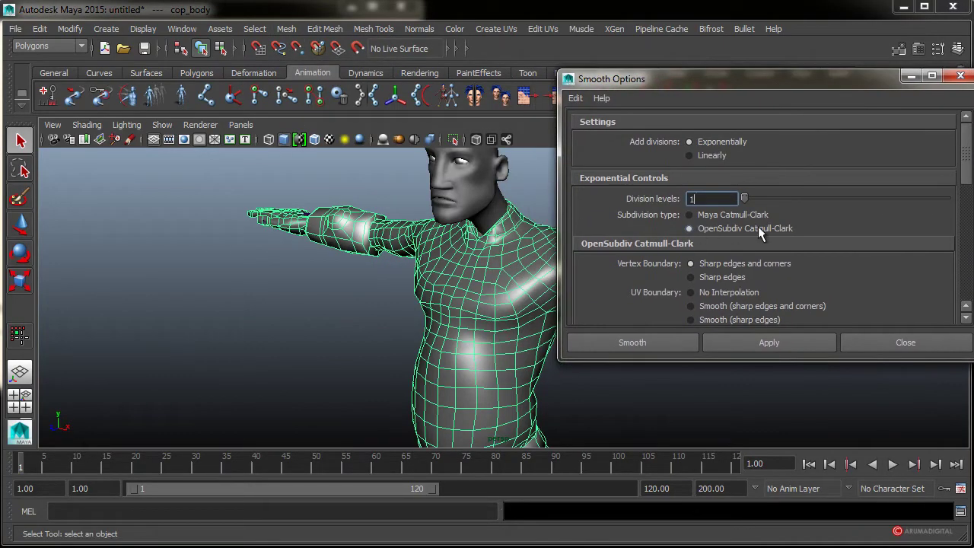
{"action": "left_click", "coordinate": [710, 215]}
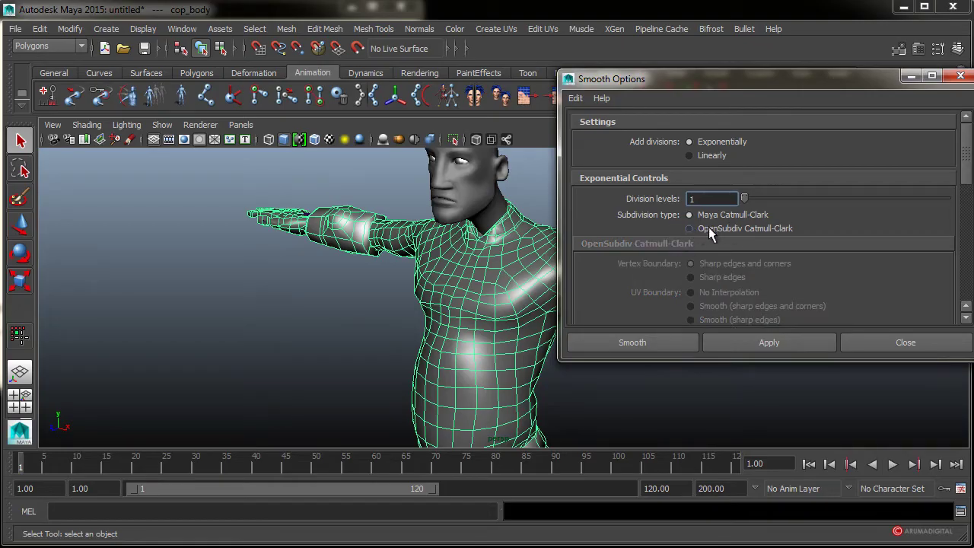
{"action": "left_click", "coordinate": [737, 226]}
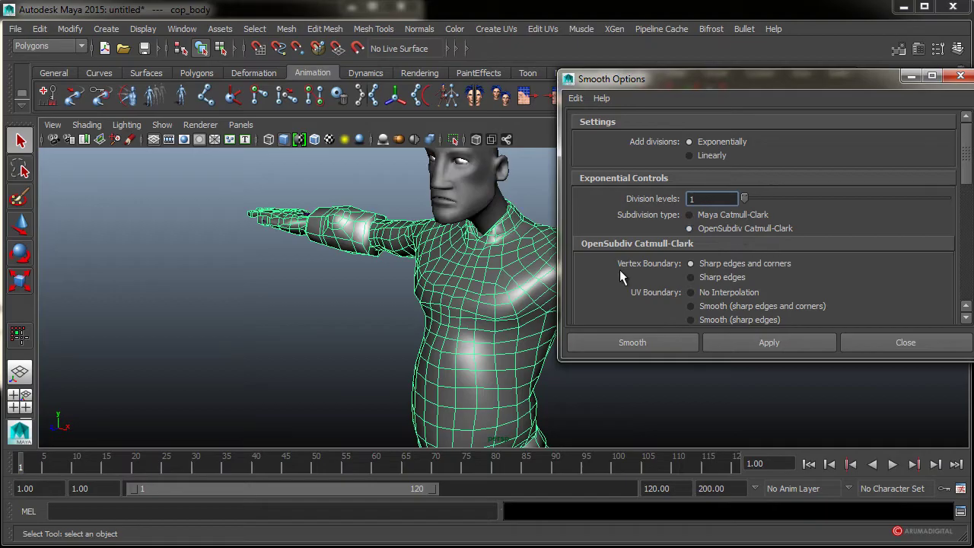
Smooth the body mesh exponentially with one division level and inspect the denser wireframe on the torso and arms.
{"action": "scroll", "coordinate": [620, 270], "scroll_direction": "down", "scroll_amount": 1}
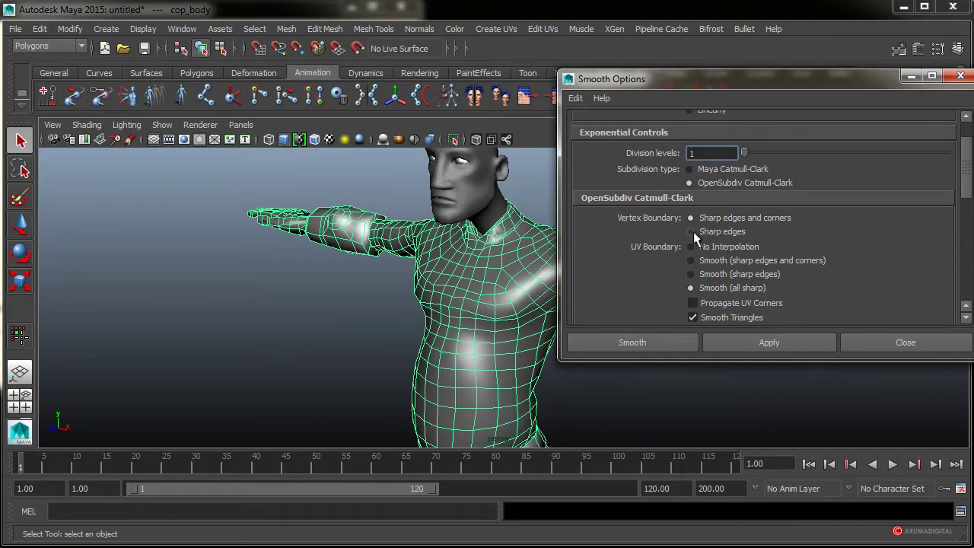
{"action": "left_click_drag", "start_coordinate": [965, 188], "coordinate": [967, 194]}
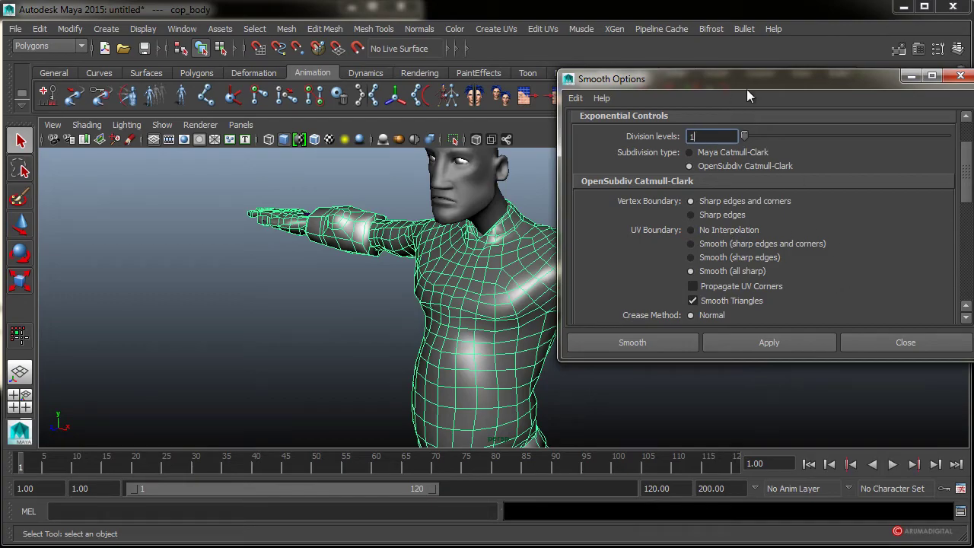
{"action": "left_click_drag", "start_coordinate": [748, 91], "coordinate": [728, 89]}
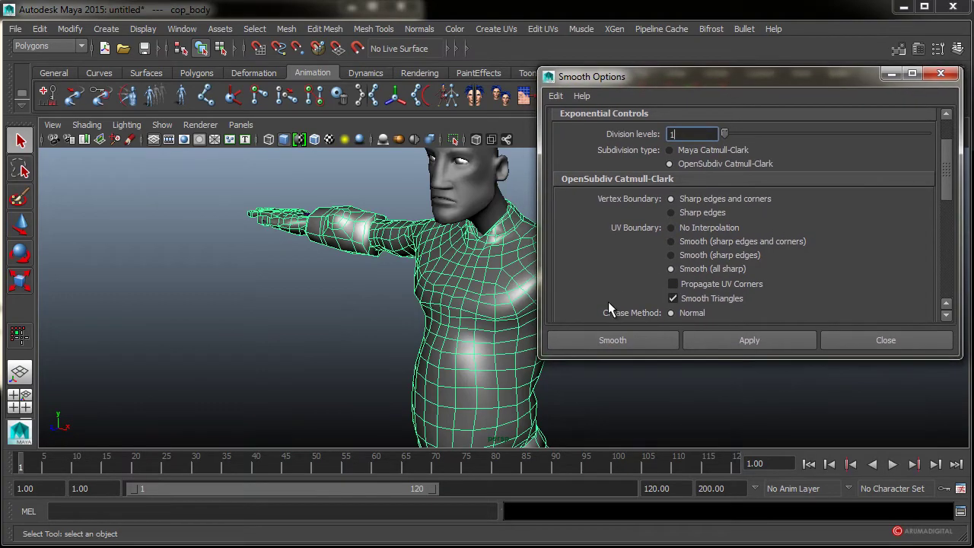
{"action": "left_click", "coordinate": [613, 343]}
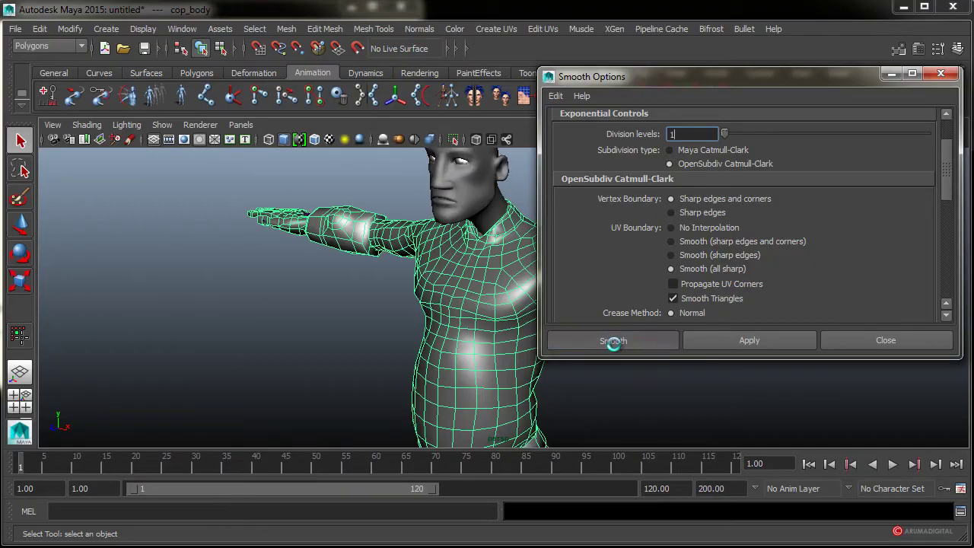
{"action": "left_click_drag", "start_coordinate": [576, 348], "coordinate": [600, 335], "text": "alt"}
{"action": "right_click_drag", "start_coordinate": [671, 315], "coordinate": [538, 344], "text": "alt"}
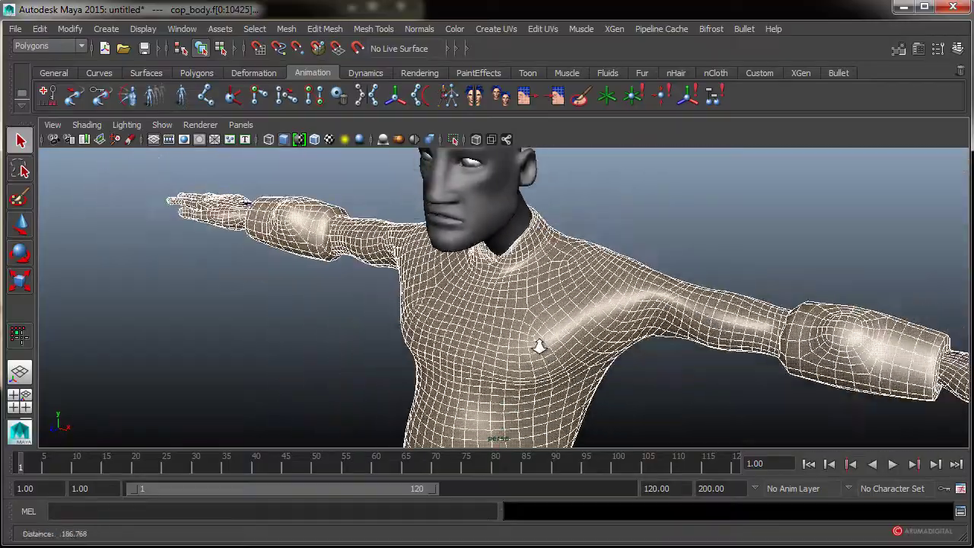
{"action": "mouse_move", "coordinate": [538, 343]}
{"action": "left_mouse_down", "text": "alt"}
{"action": "mouse_move", "coordinate": [534, 332]}
{"action": "mouse_move", "coordinate": [540, 342]}
{"action": "left_mouse_up", "text": "alt"}
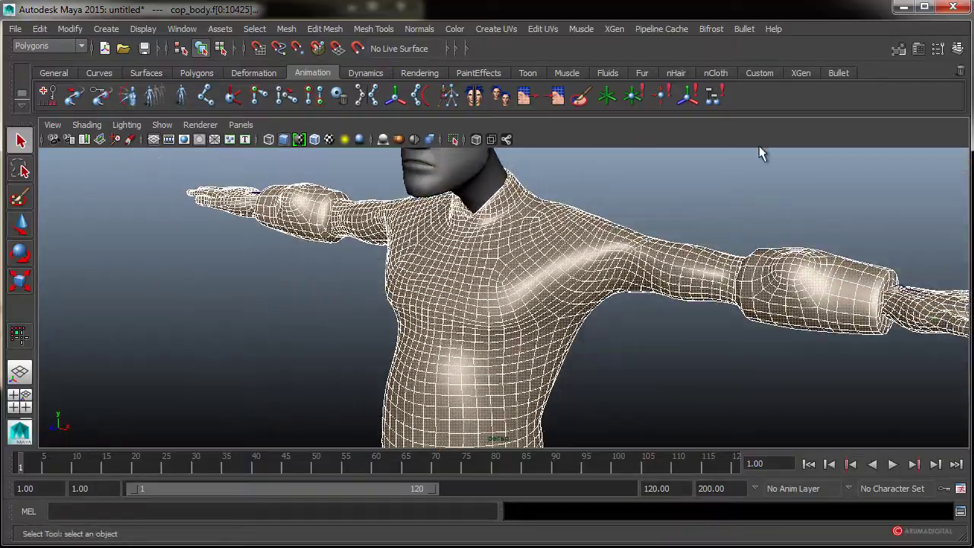
Show the polySmoothFace1 attributes of the body and keep OpenSubdiv Catmull-Clark as the subdivision type.
{"action": "left_click", "coordinate": [919, 48]}
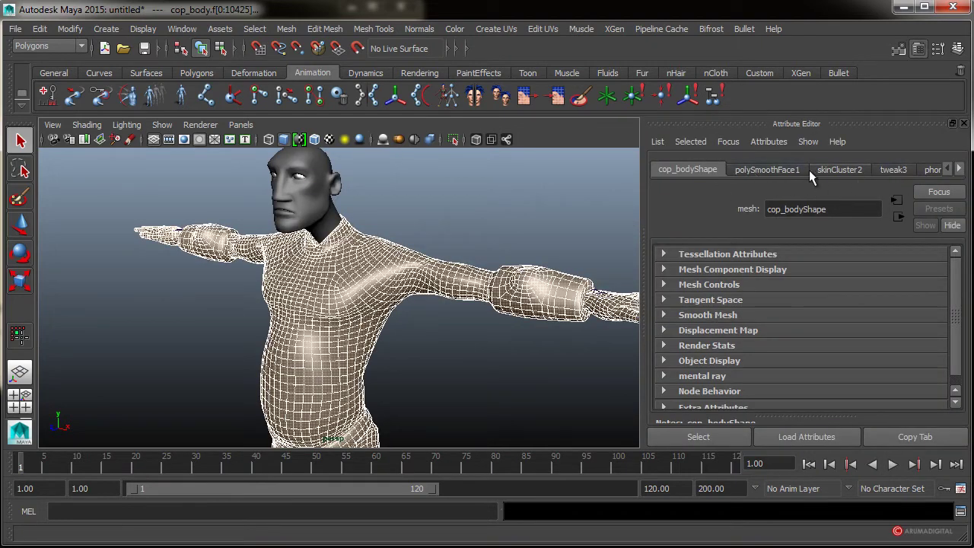
{"action": "left_click", "coordinate": [770, 170]}
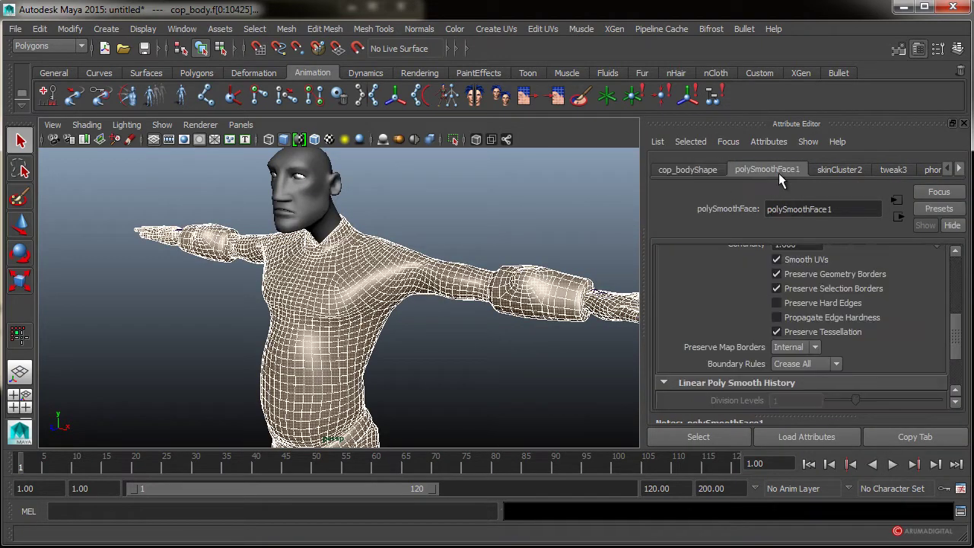
{"action": "scroll", "coordinate": [457, 289], "scroll_direction": "up", "scroll_amount": 8}
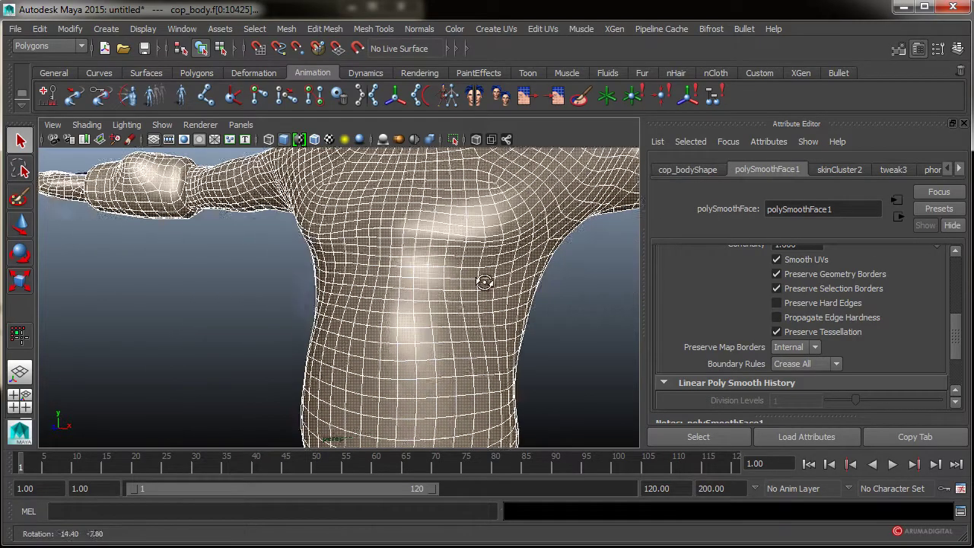
{"action": "scroll", "coordinate": [460, 254], "scroll_direction": "down", "scroll_amount": 6}
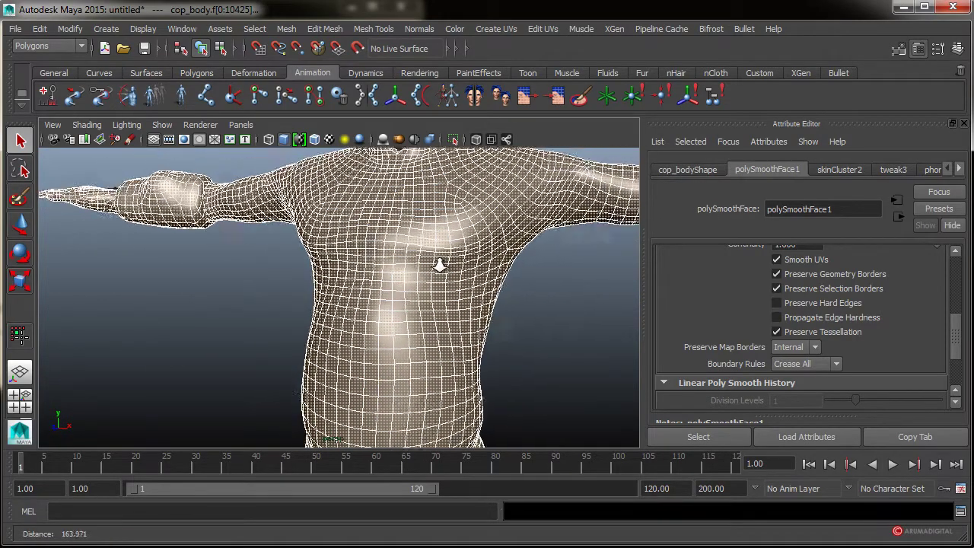
{"action": "left_click_drag", "start_coordinate": [960, 343], "coordinate": [963, 285]}
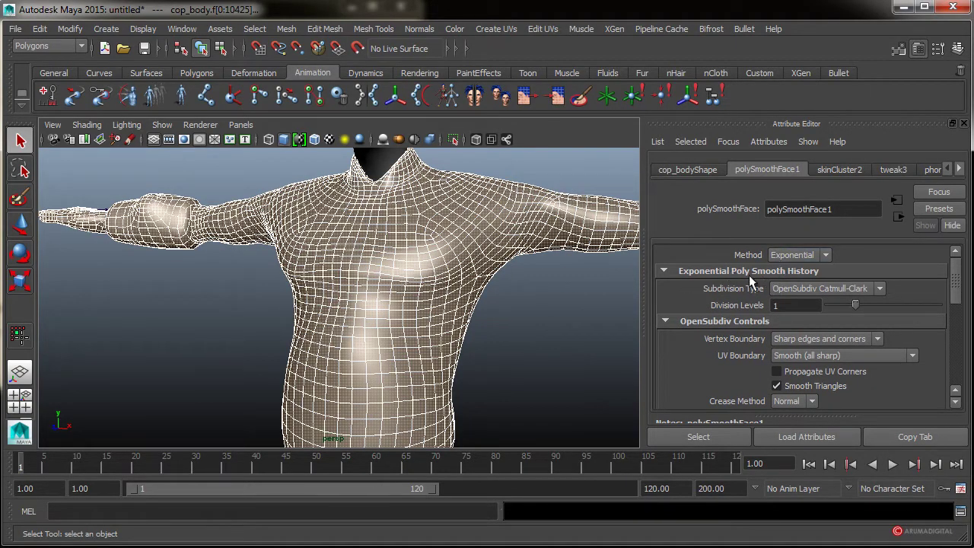
{"action": "left_click", "coordinate": [800, 289]}
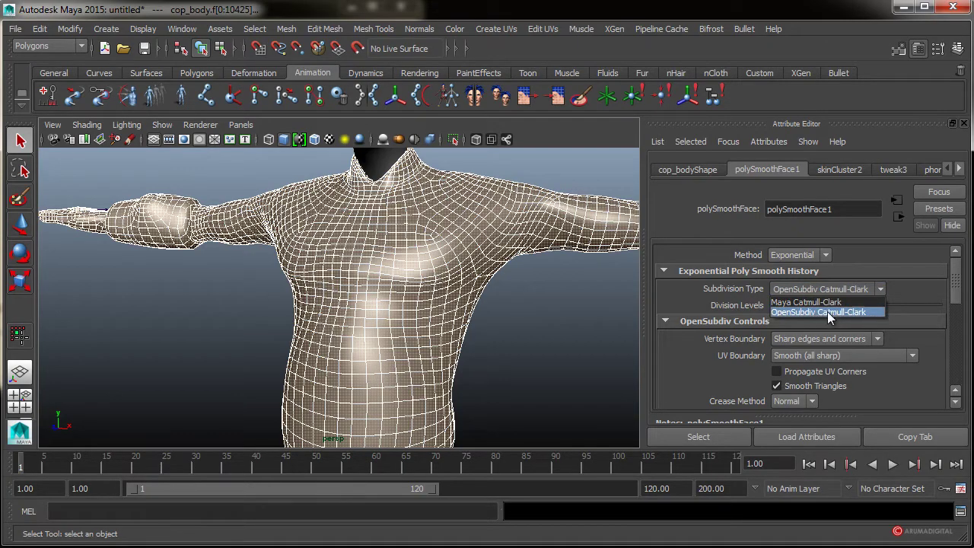
{"action": "left_click", "coordinate": [884, 313]}
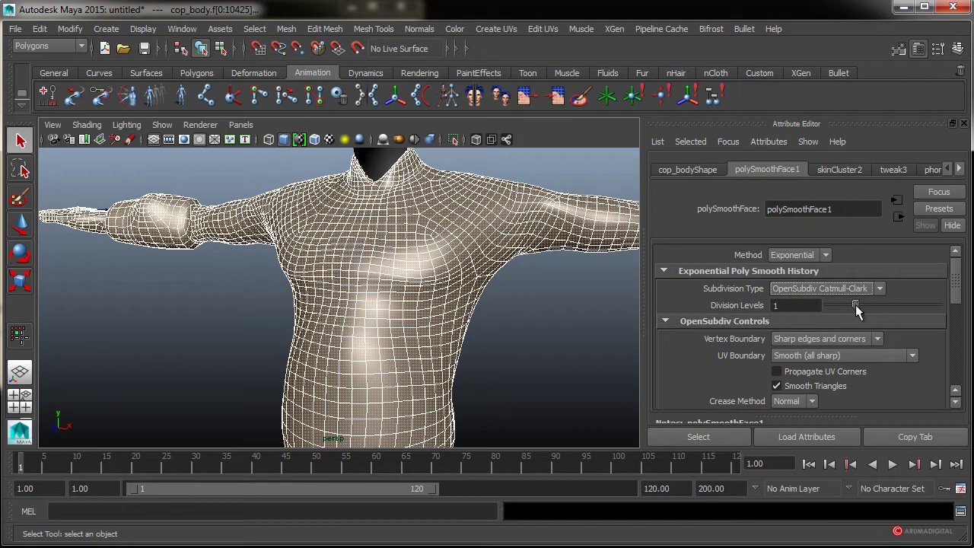
Raise the body smoothing's division levels and step through the undo history to leave them at 2.
{"action": "left_click_drag", "start_coordinate": [880, 304], "coordinate": [916, 303]}
{"action": "key", "text": "ctrl+z"}
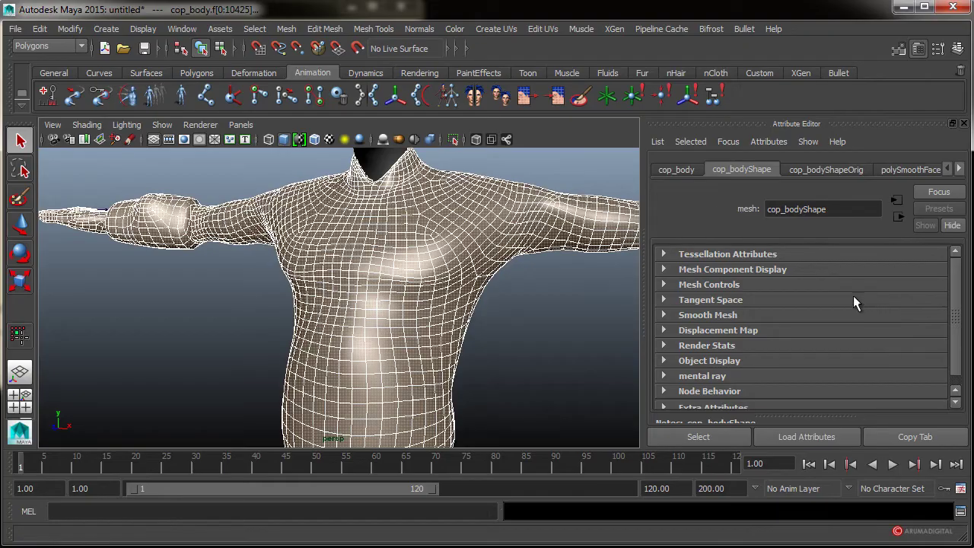
{"action": "key", "text": "ctrl+z"}
{"action": "key", "text": "ctrl+z"}
{"action": "key", "text": "ctrl+z"}
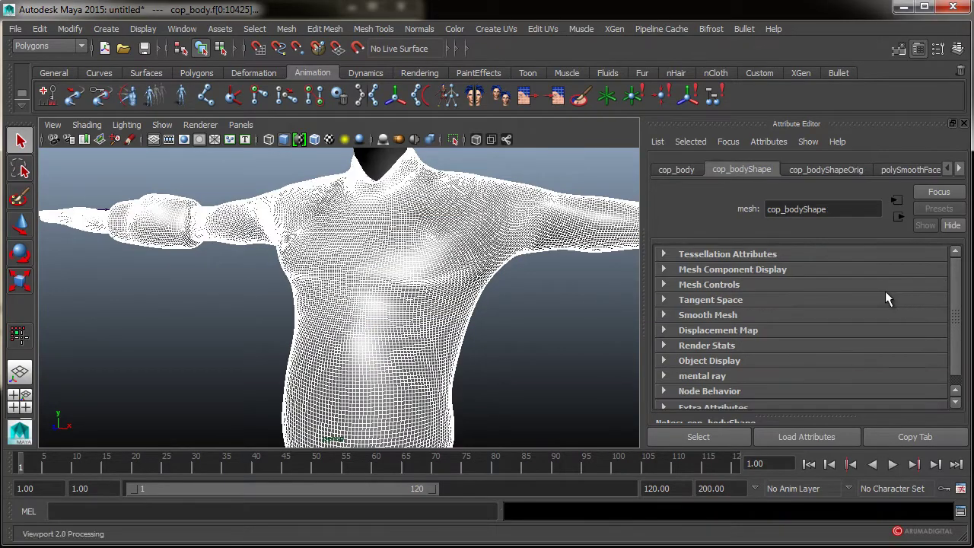
{"action": "key", "text": "shift+z"}
{"action": "key", "text": "ctrl+z"}
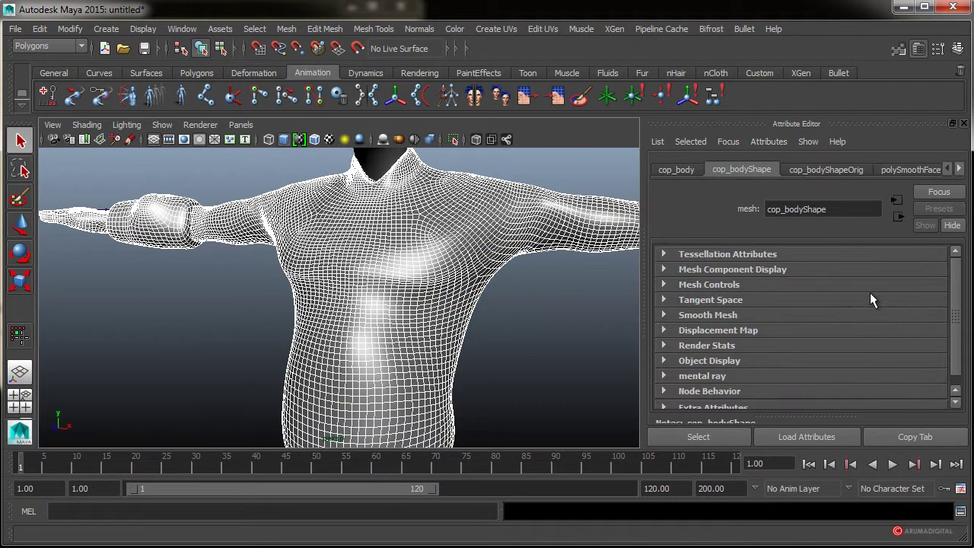
In the polySmoothFace1 settings, try Sharp edges as the vertex boundary and return it to Sharp edges and corners.
{"action": "scroll", "coordinate": [944, 323], "scroll_direction": "down", "scroll_amount": 1}
{"action": "scroll", "coordinate": [961, 359], "scroll_direction": "up", "scroll_amount": 1}
{"action": "left_click", "coordinate": [957, 169]}
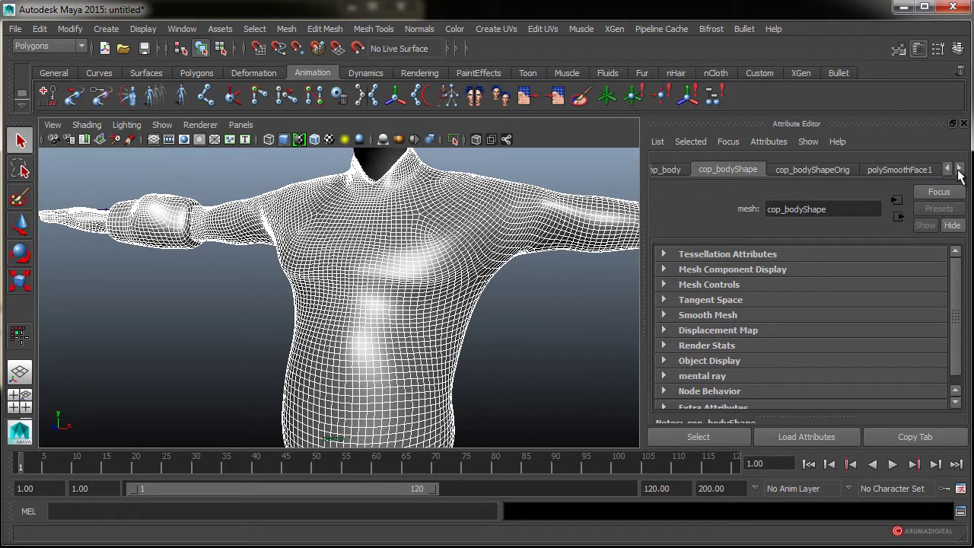
{"action": "left_click", "coordinate": [915, 170]}
{"action": "left_click_drag", "start_coordinate": [953, 288], "coordinate": [965, 270]}
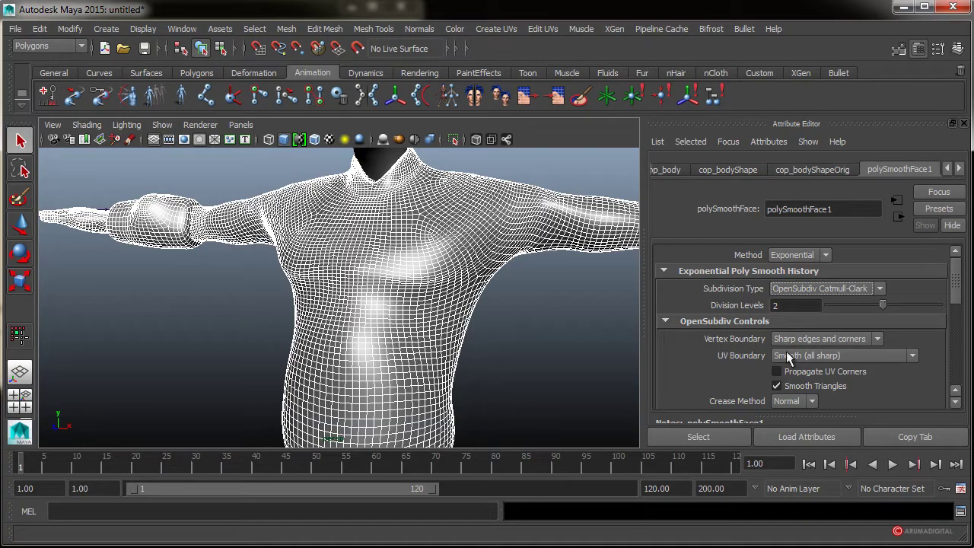
{"action": "left_click", "coordinate": [839, 341]}
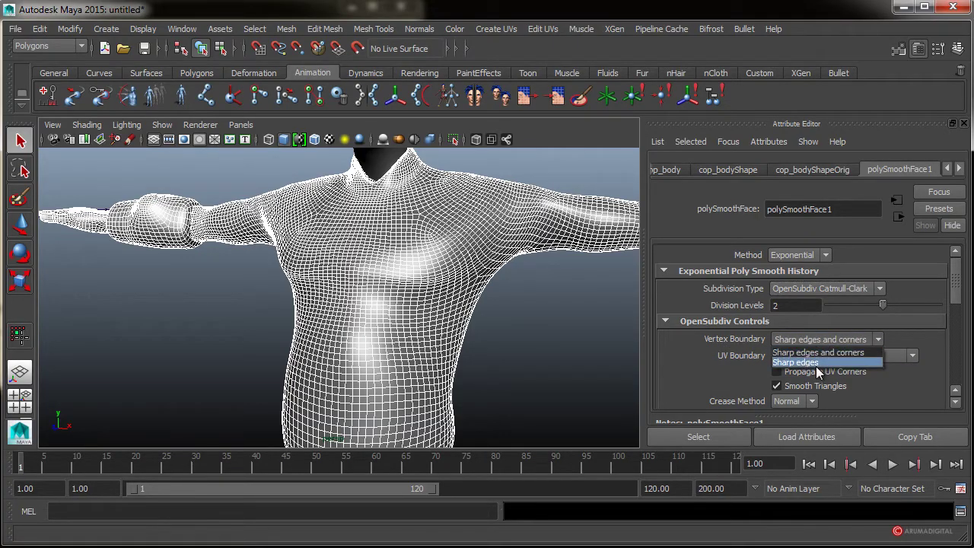
{"action": "left_click", "coordinate": [817, 365]}
{"action": "left_click", "coordinate": [817, 341]}
{"action": "left_click", "coordinate": [818, 352]}
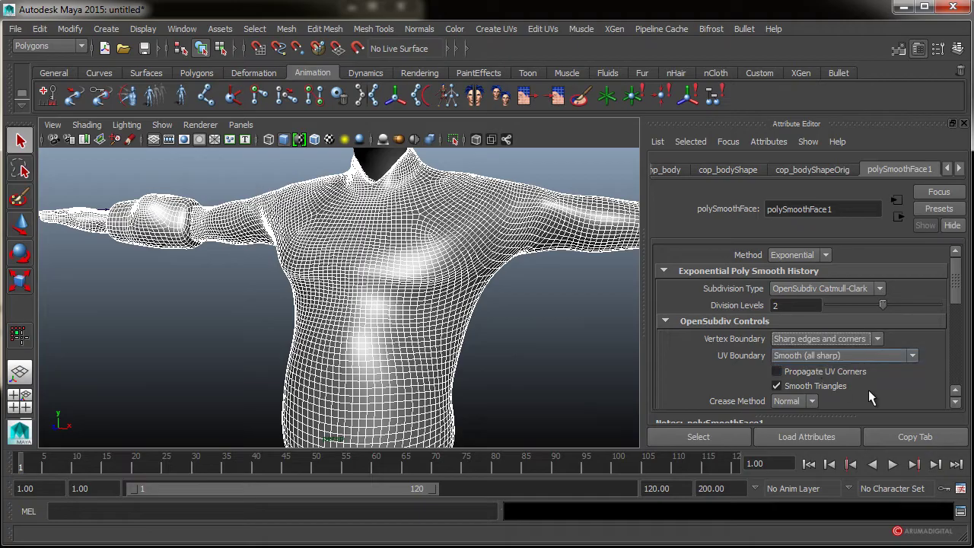
Lower the Maya Catmull-Clark continuity to 0.035 and inspect the effect on the forearm and upper arm.
{"action": "scroll", "coordinate": [871, 376], "scroll_direction": "down", "scroll_amount": 3}
{"action": "scroll", "coordinate": [876, 364], "scroll_direction": "up", "scroll_amount": 1}
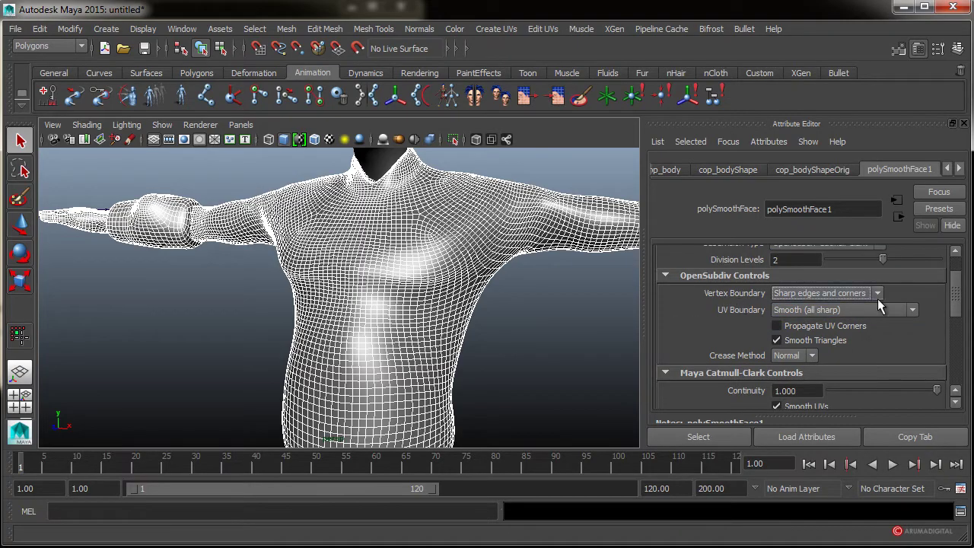
{"action": "scroll", "coordinate": [890, 335], "scroll_direction": "down", "scroll_amount": 1}
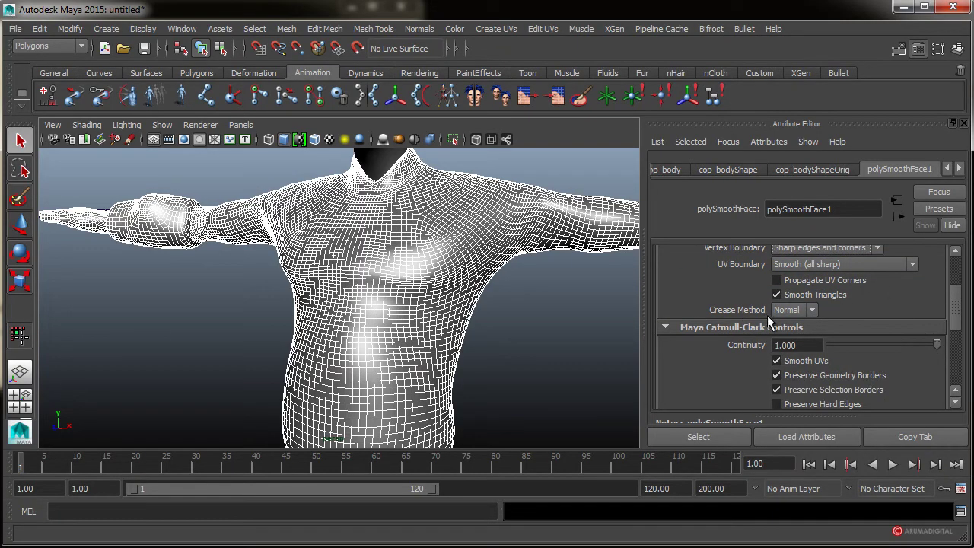
{"action": "scroll", "coordinate": [870, 354], "scroll_direction": "down", "scroll_amount": 1}
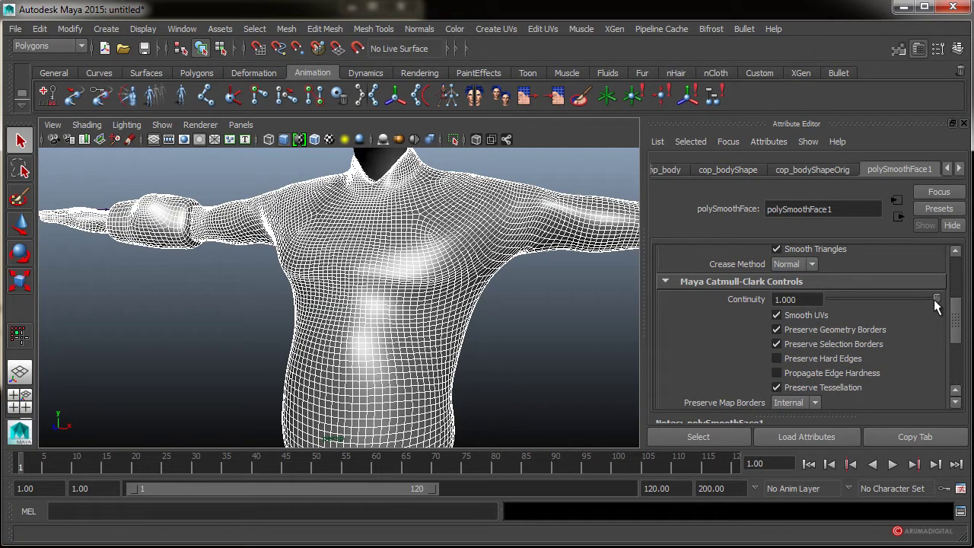
{"action": "left_click_drag", "start_coordinate": [935, 299], "coordinate": [830, 303]}
{"action": "right_click_drag", "start_coordinate": [283, 303], "coordinate": [350, 303], "text": "alt"}
{"action": "middle_click_drag", "start_coordinate": [190, 175], "coordinate": [335, 312], "text": "alt"}
{"action": "left_click_drag", "start_coordinate": [335, 312], "coordinate": [310, 284], "text": "alt"}
{"action": "right_click_drag", "start_coordinate": [311, 284], "coordinate": [487, 268], "text": "alt"}
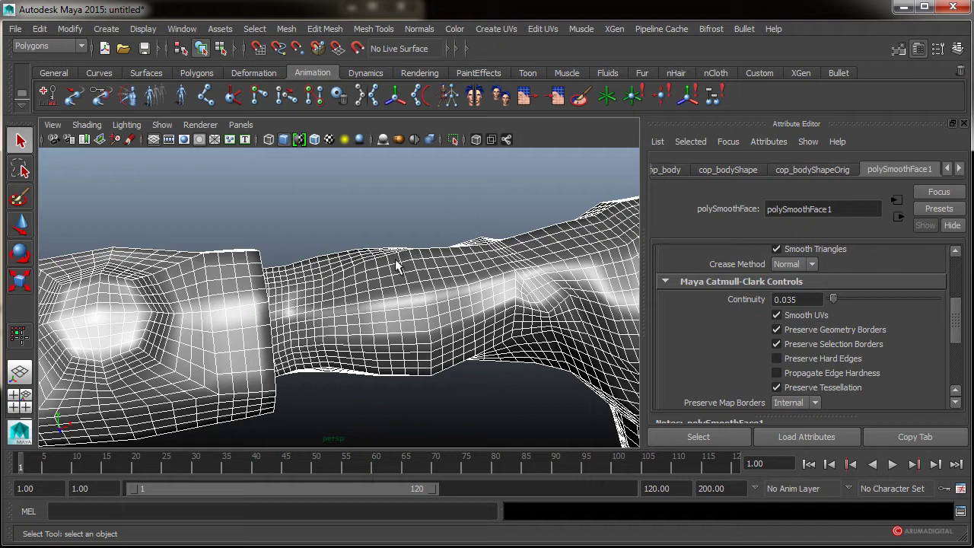
Set the smoothing continuity back to 1.000 and inspect the arm's rounded shape.
{"action": "left_click_drag", "start_coordinate": [834, 299], "coordinate": [957, 307]}
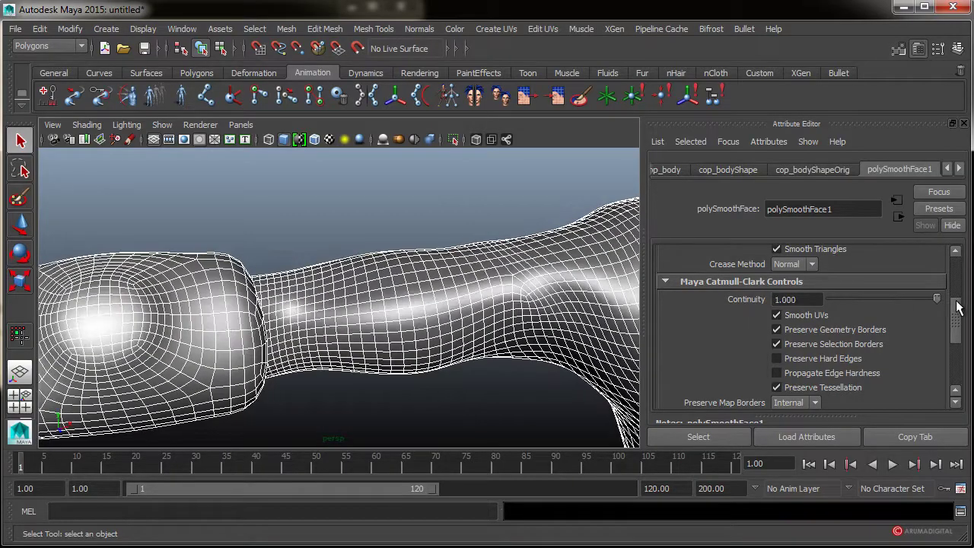
{"action": "left_click_drag", "start_coordinate": [479, 312], "coordinate": [481, 324], "text": "alt"}
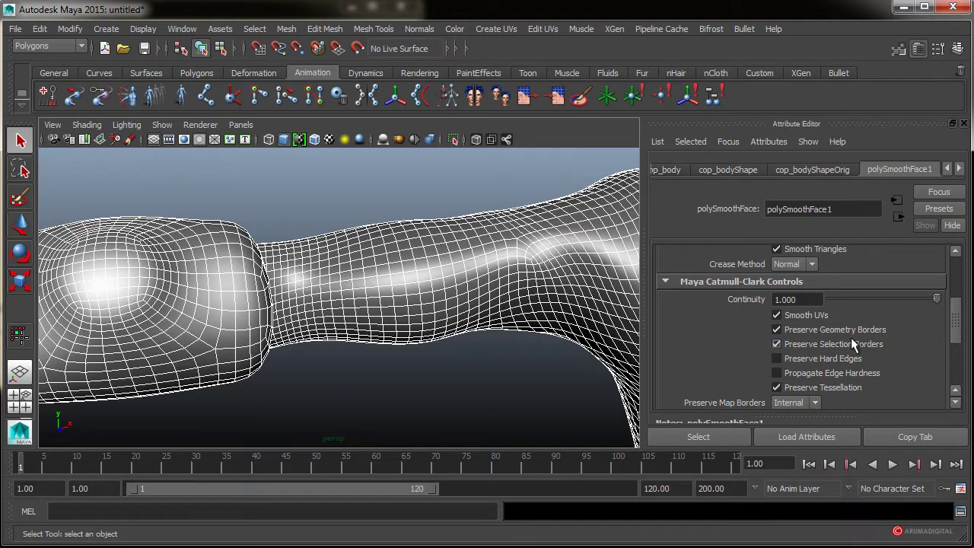
{"action": "right_click_drag", "start_coordinate": [532, 328], "coordinate": [436, 332], "text": "alt"}
{"action": "middle_click_drag", "start_coordinate": [436, 332], "coordinate": [485, 298], "text": "alt"}
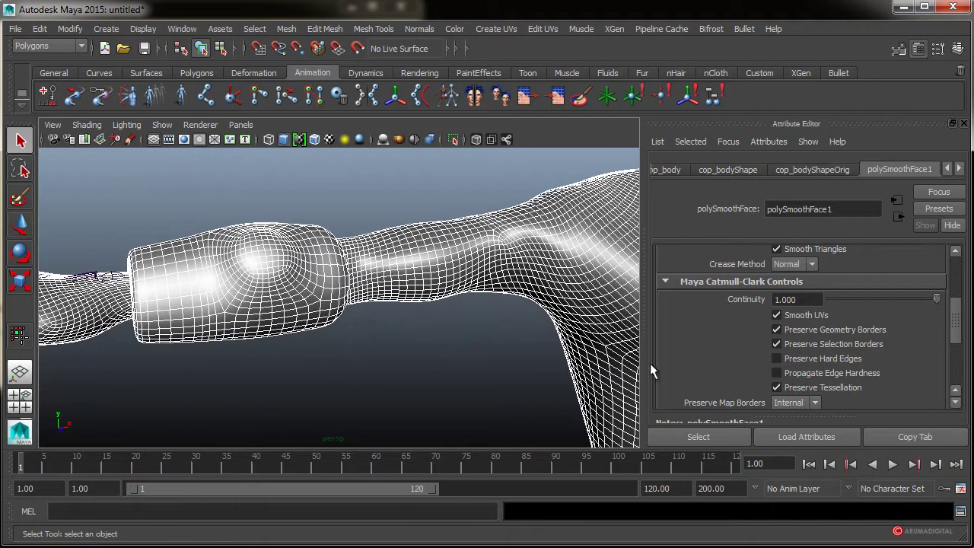
Review the polySmoothFace1 Catmull-Clark options, including the Preserve Map Borders choices, and the linear smoothing settings.
{"action": "left_click", "coordinate": [777, 330]}
{"action": "scroll", "coordinate": [958, 342], "scroll_direction": "down", "scroll_amount": 1}
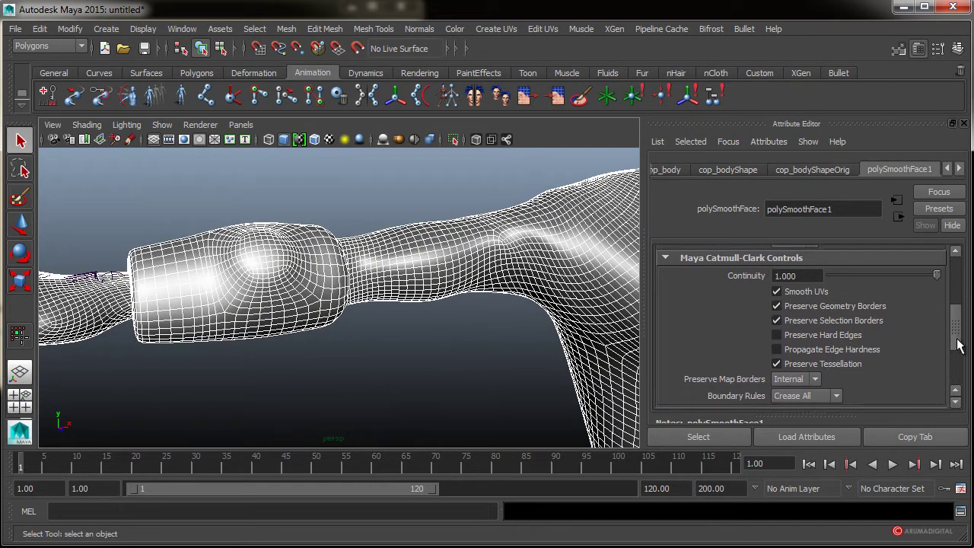
{"action": "scroll", "coordinate": [957, 344], "scroll_direction": "down", "scroll_amount": 1}
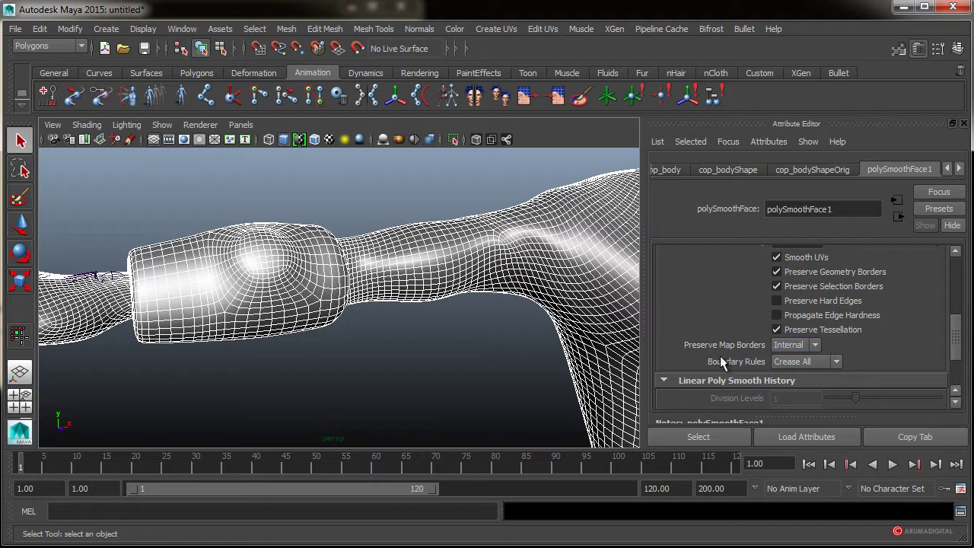
{"action": "left_click", "coordinate": [809, 346]}
{"action": "left_click", "coordinate": [798, 369]}
{"action": "scroll", "coordinate": [907, 355], "scroll_direction": "down", "scroll_amount": 4}
{"action": "scroll", "coordinate": [919, 352], "scroll_direction": "up", "scroll_amount": 3}
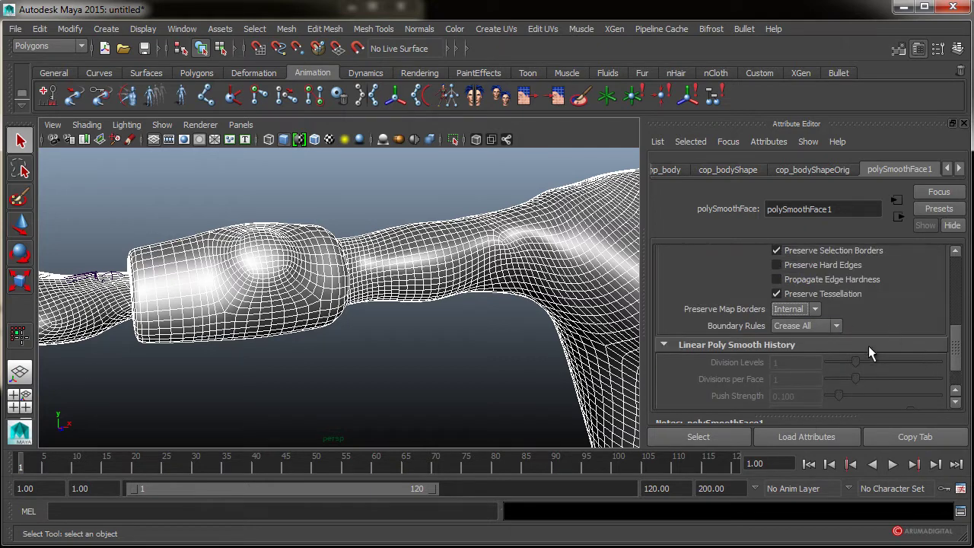
{"action": "left_click_drag", "start_coordinate": [957, 354], "coordinate": [959, 309]}
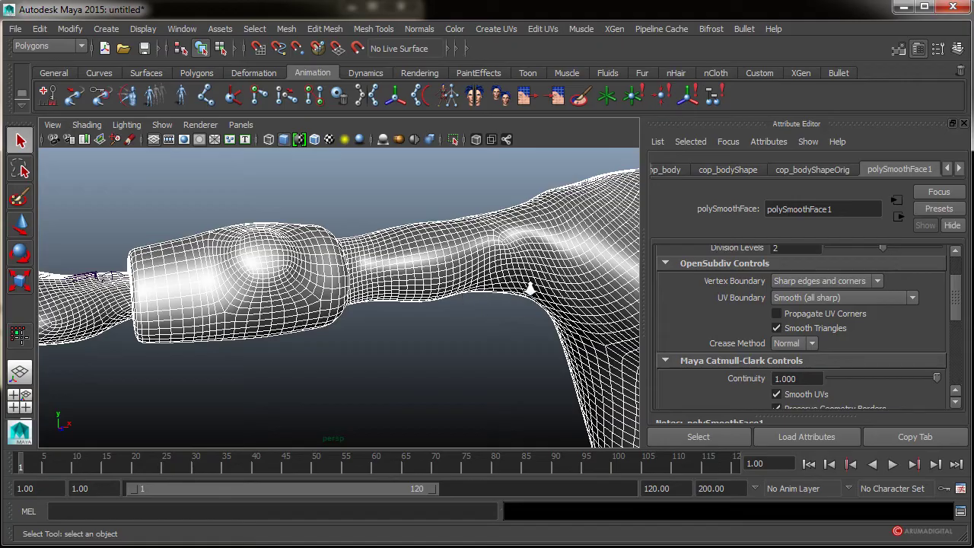
Try smoothing division levels of 1 and 4 on the whole body and compare the mesh density.
{"action": "left_click_drag", "start_coordinate": [532, 289], "coordinate": [423, 360], "text": "alt"}
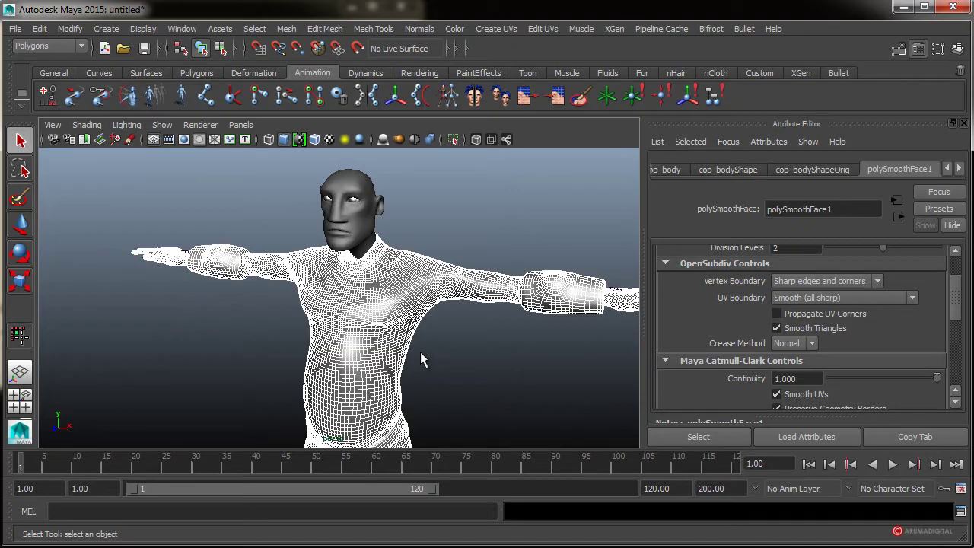
{"action": "left_click_drag", "start_coordinate": [420, 359], "coordinate": [370, 345], "text": "alt"}
{"action": "right_click_drag", "start_coordinate": [370, 344], "coordinate": [434, 317], "text": "alt"}
{"action": "left_click_drag", "start_coordinate": [435, 316], "coordinate": [438, 307], "text": "alt"}
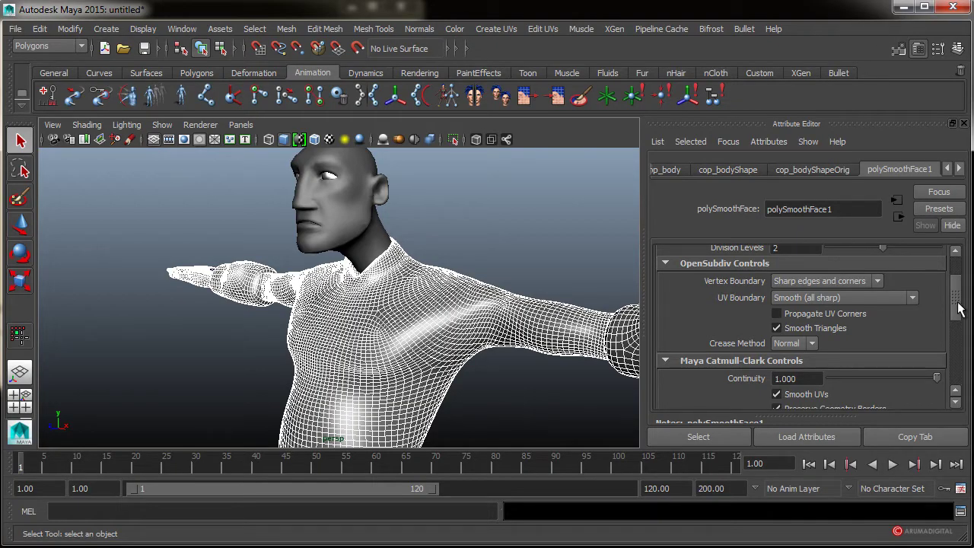
{"action": "left_click_drag", "start_coordinate": [958, 308], "coordinate": [959, 293]}
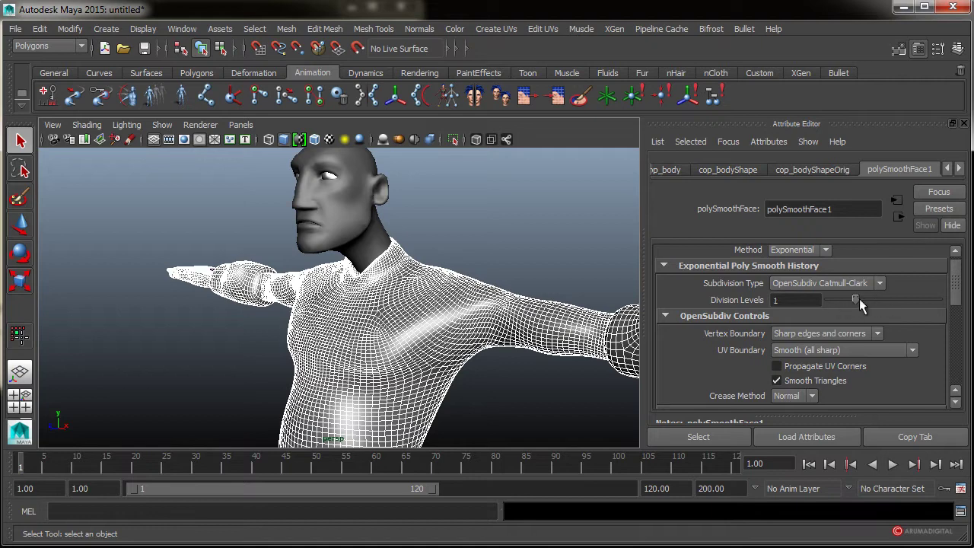
{"action": "left_click_drag", "start_coordinate": [856, 300], "coordinate": [895, 303]}
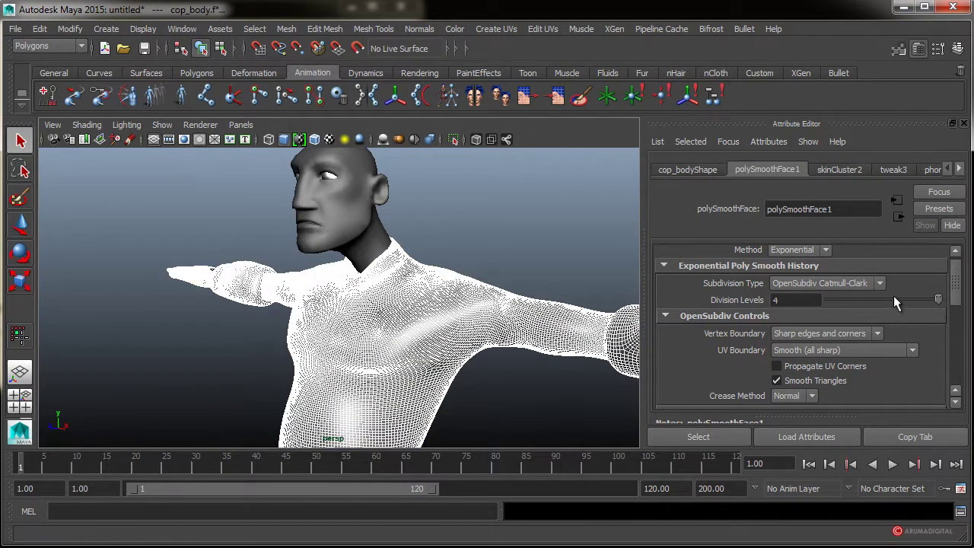
{"action": "left_click", "coordinate": [882, 301]}
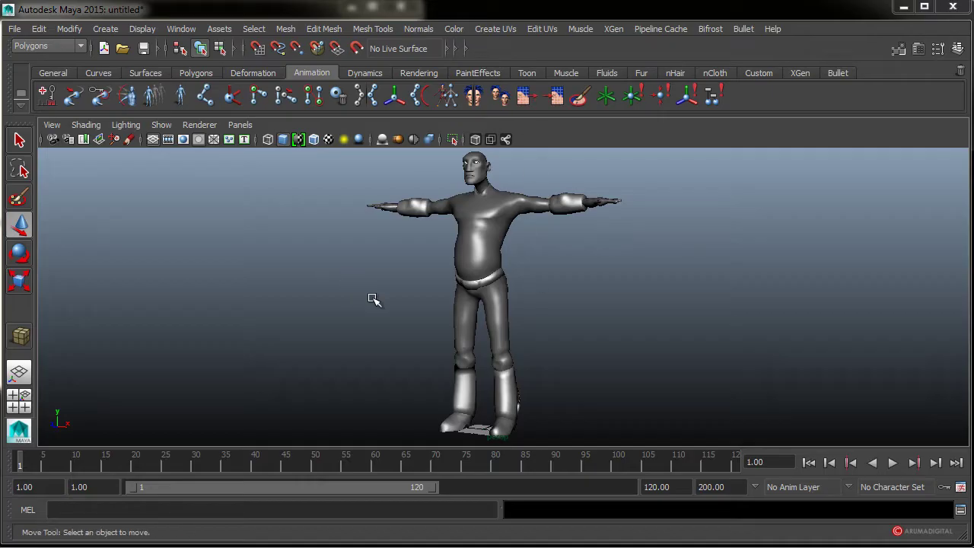
Delete the character's skeleton under cop_Hips and the cop_body mesh, keeping the head.
{"action": "right_click_drag", "start_coordinate": [375, 300], "coordinate": [522, 185], "text": "alt"}
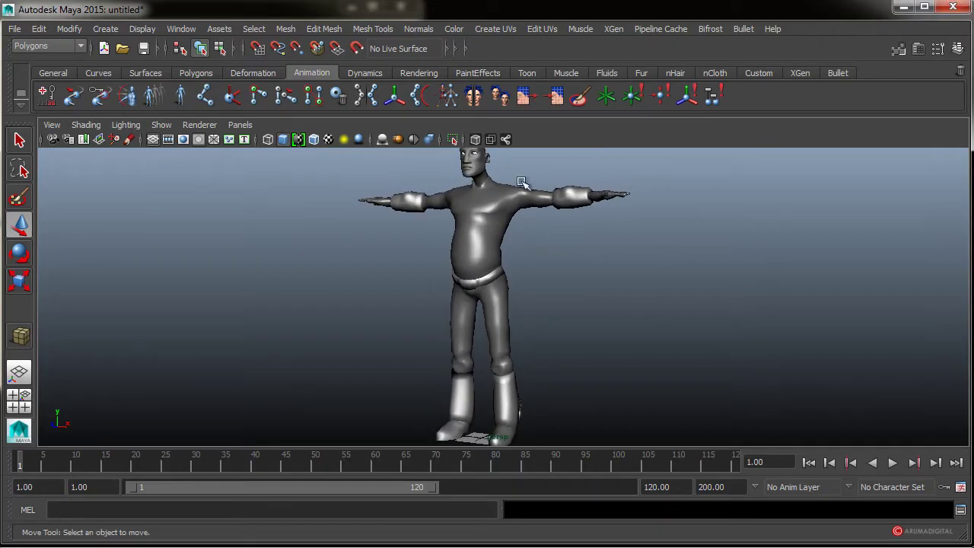
{"action": "left_click_drag", "start_coordinate": [396, 230], "coordinate": [600, 403]}
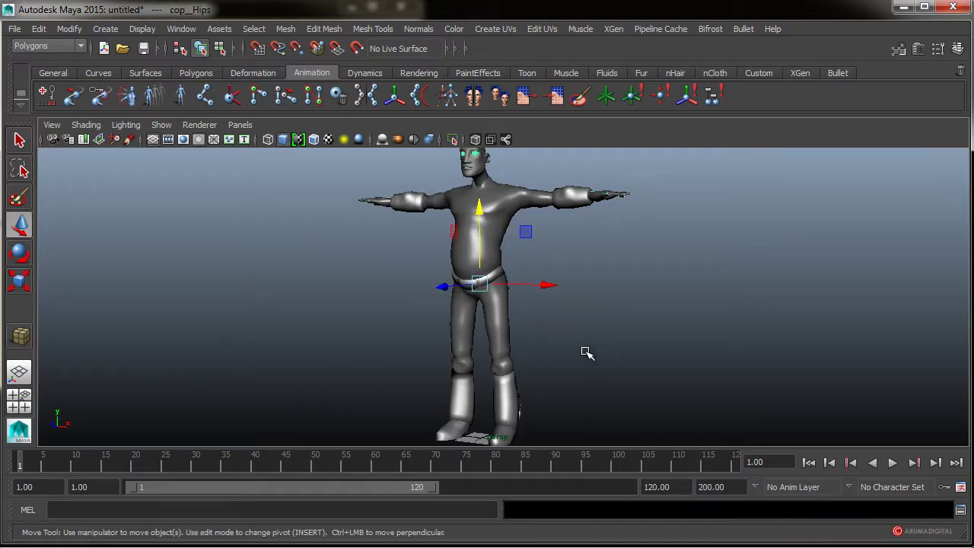
{"action": "left_click_drag", "start_coordinate": [390, 218], "coordinate": [609, 389]}
{"action": "left_click", "coordinate": [609, 390]}
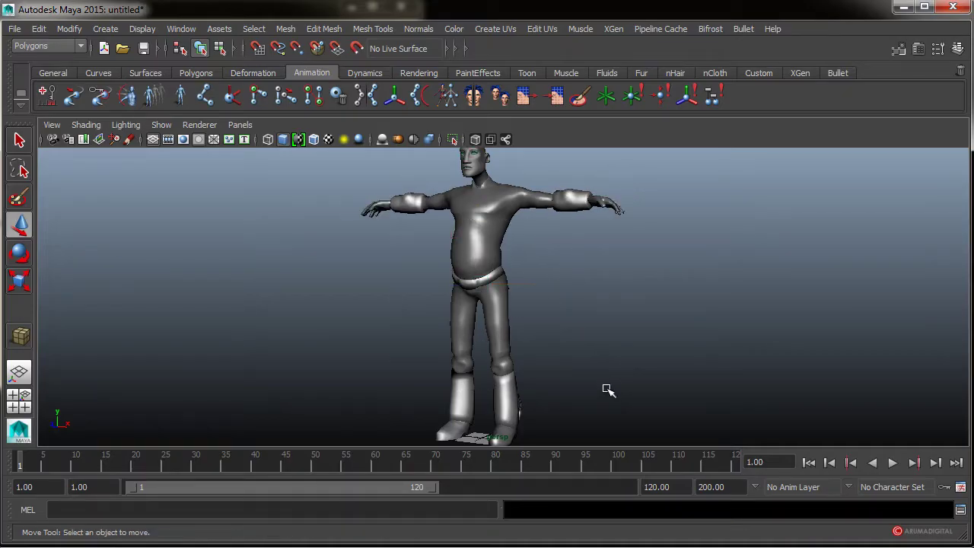
{"action": "left_click_drag", "start_coordinate": [629, 395], "coordinate": [629, 395]}
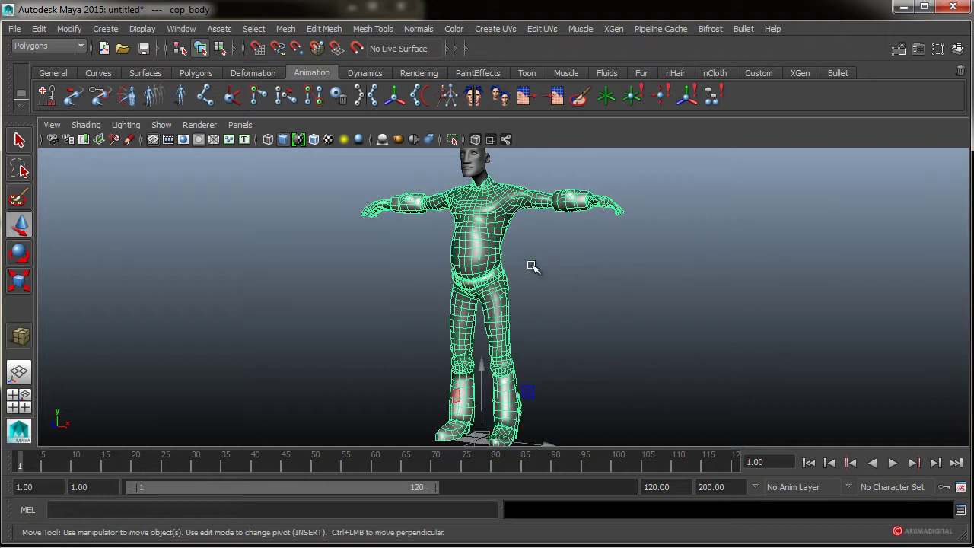
{"action": "key", "text": "Delete"}
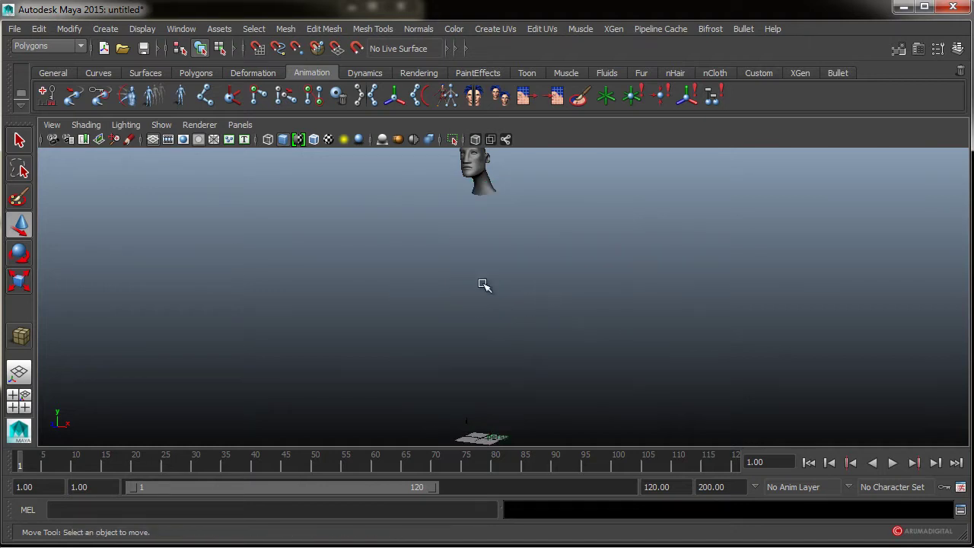
Delete the leftover cop__Reference node at the grid and check the area below the head for remaining objects.
{"action": "left_click_drag", "start_coordinate": [424, 380], "coordinate": [550, 462]}
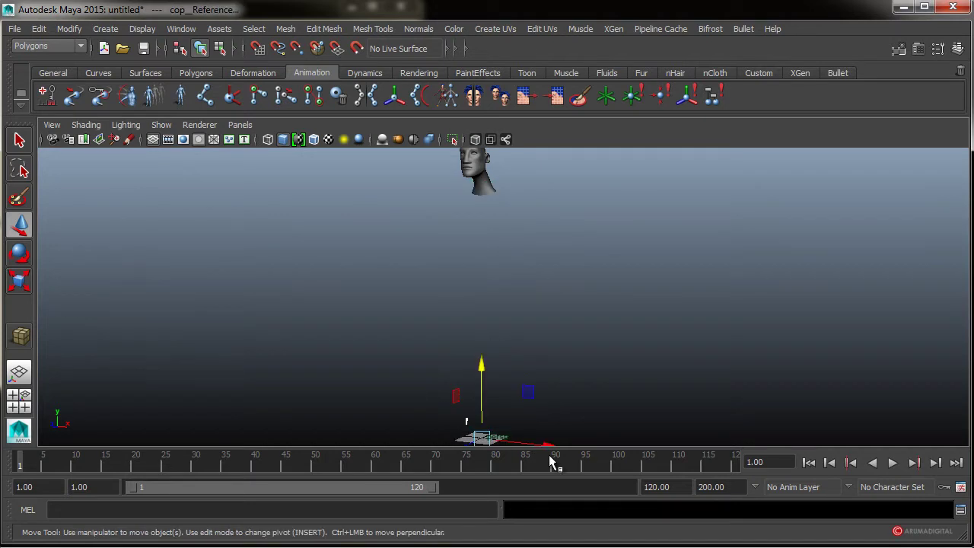
{"action": "key", "text": "Delete"}
{"action": "left_click_drag", "start_coordinate": [409, 275], "coordinate": [563, 467]}
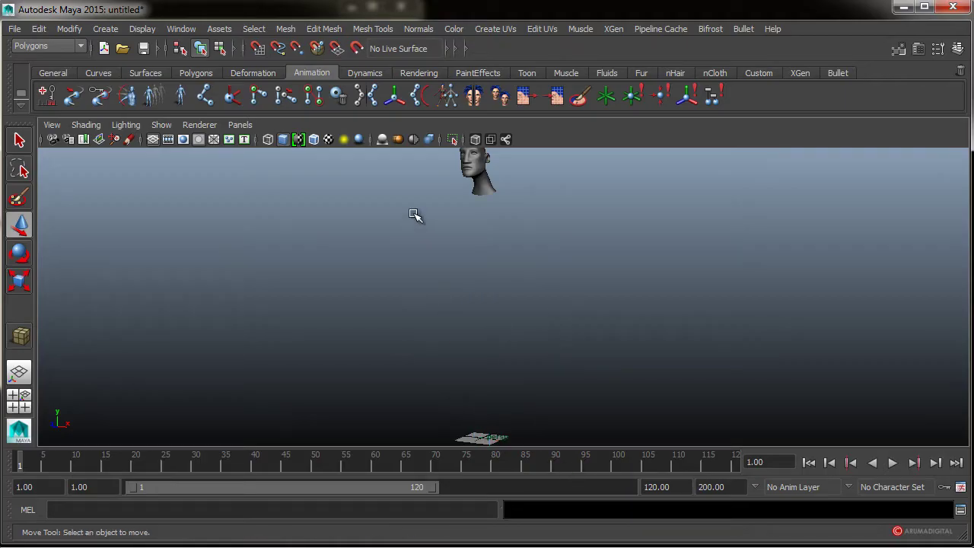
{"action": "left_click_drag", "start_coordinate": [415, 209], "coordinate": [591, 419]}
Select the cop_face head and unlock its translate, rotate and scale channels.
{"action": "right_click_drag", "start_coordinate": [533, 262], "coordinate": [570, 260], "text": "alt"}
{"action": "left_click", "coordinate": [479, 171]}
{"action": "right_click_drag", "start_coordinate": [616, 206], "coordinate": [539, 208], "text": "alt"}
{"action": "left_click_drag", "start_coordinate": [540, 210], "coordinate": [528, 255], "text": "alt"}
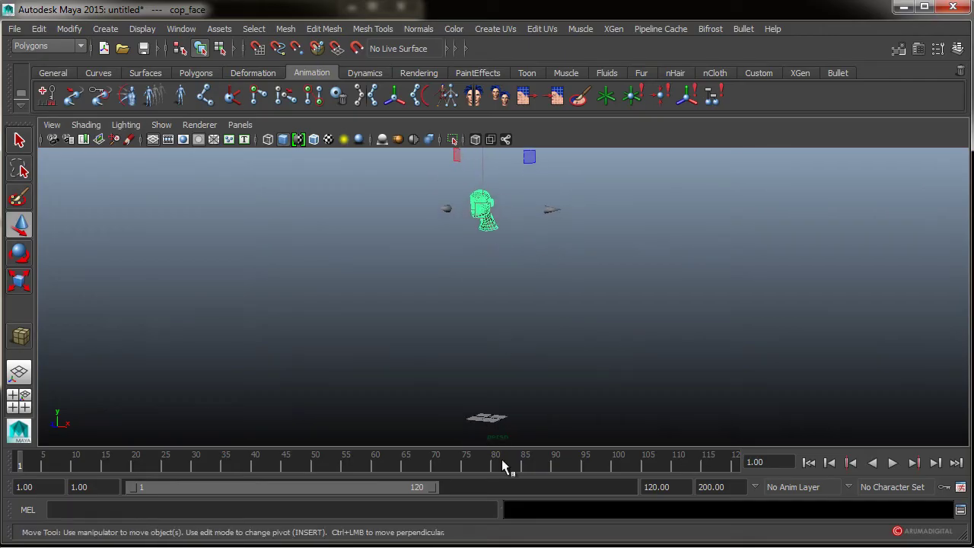
{"action": "left_click", "coordinate": [958, 49]}
{"action": "left_click_drag", "start_coordinate": [872, 186], "coordinate": [882, 287]}
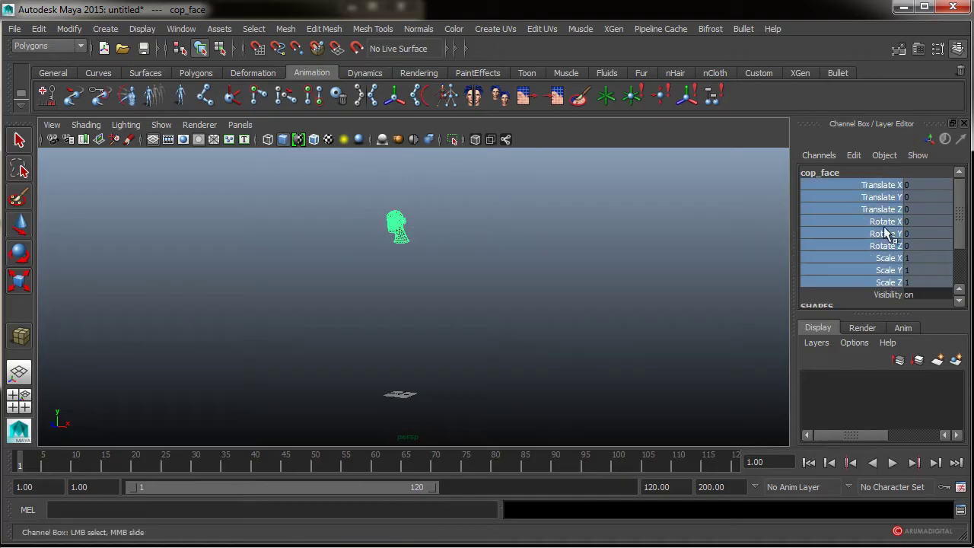
{"action": "right_click", "coordinate": [840, 184]}
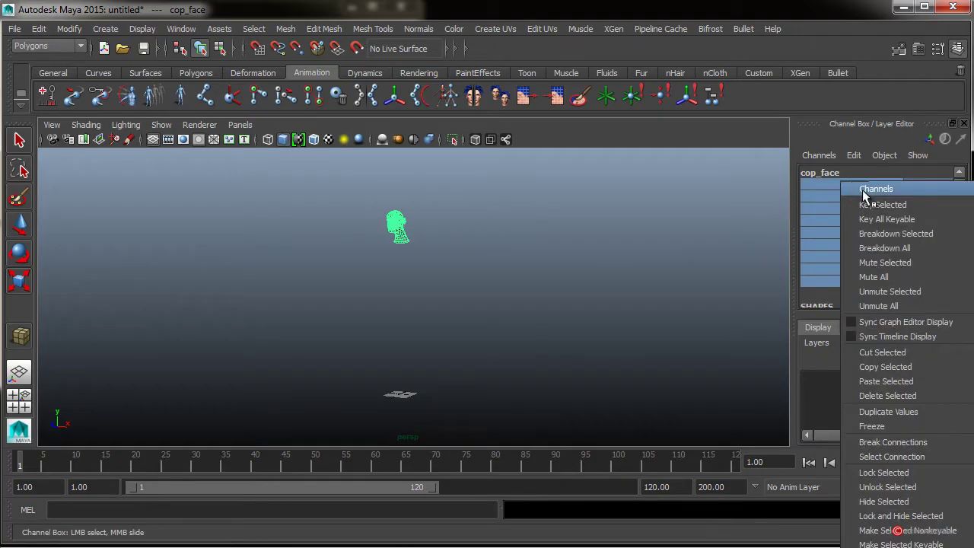
{"action": "left_click", "coordinate": [883, 489]}
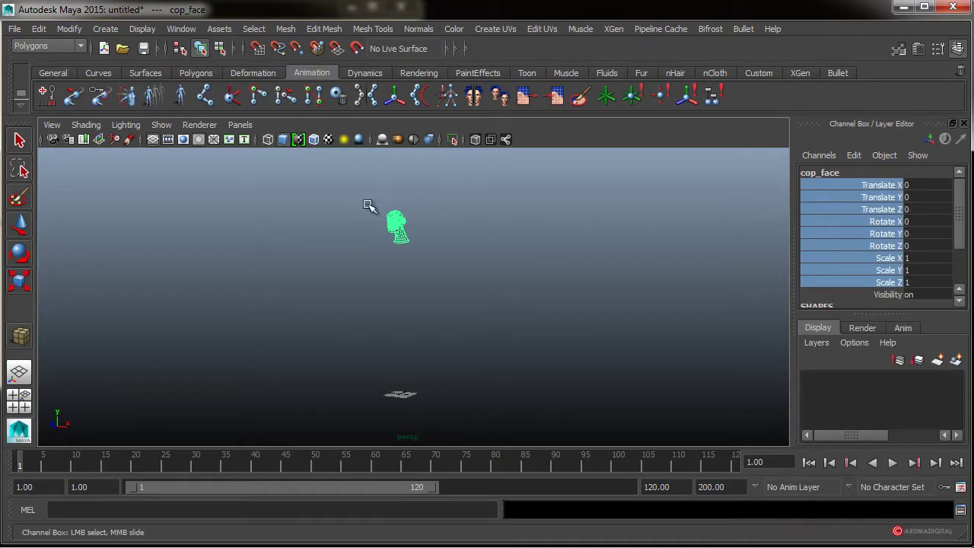
Move the head straight down onto the grid, to about -9.468 in Translate Y.
{"action": "left_click", "coordinate": [434, 252]}
{"action": "key", "text": "w"}
{"action": "left_click", "coordinate": [397, 225]}
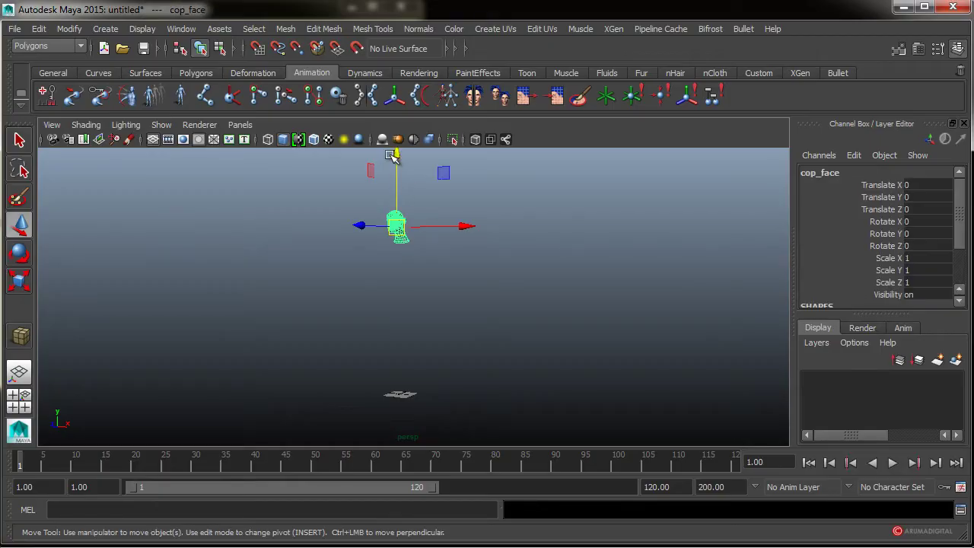
{"action": "left_click_drag", "start_coordinate": [398, 154], "coordinate": [415, 313]}
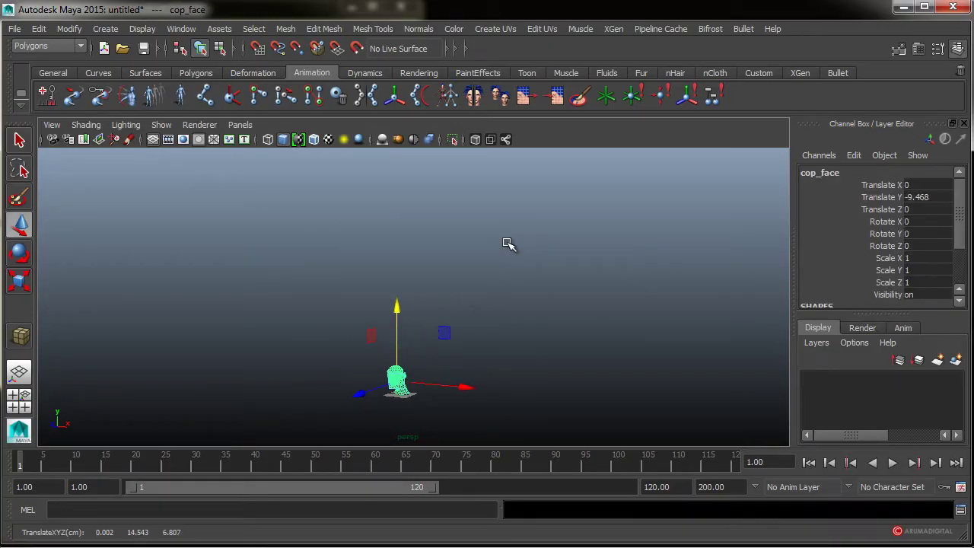
{"action": "key", "text": "f"}
{"action": "left_click_drag", "start_coordinate": [279, 300], "coordinate": [471, 333], "text": "alt"}
{"action": "left_click", "coordinate": [585, 283]}
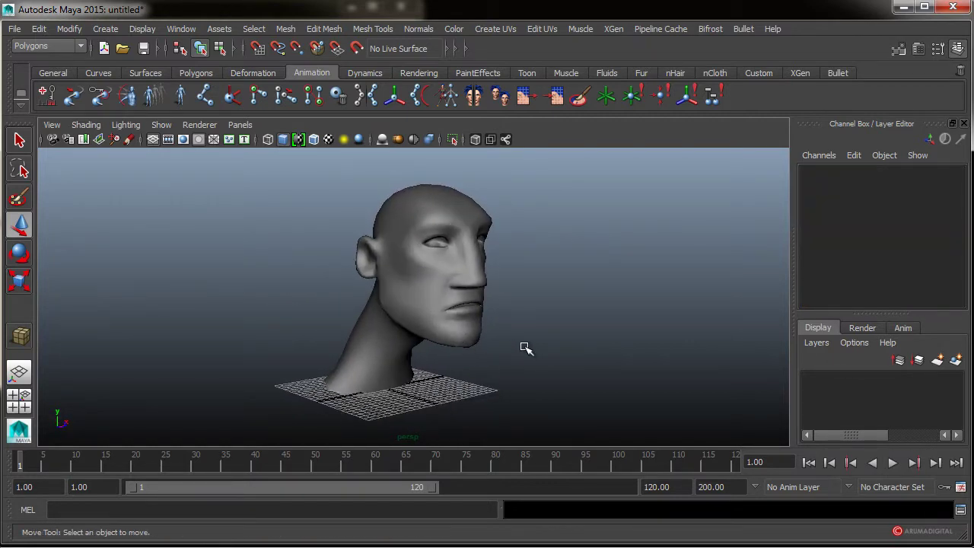
Create a tall polygon cube overlapping one side of the head, centred at about X 7.7, Y 17.3, Z -4.6.
{"action": "left_click_drag", "start_coordinate": [291, 407], "coordinate": [304, 401], "text": "alt"}
{"action": "left_click", "coordinate": [105, 29]}
{"action": "mouse_move", "coordinate": [108, 56]}
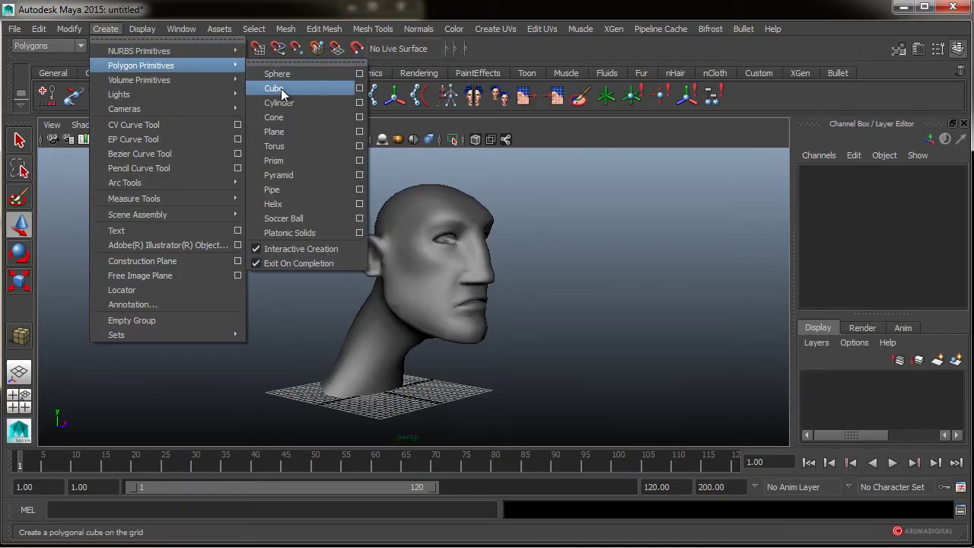
{"action": "left_click", "coordinate": [281, 88]}
{"action": "left_click_drag", "start_coordinate": [590, 282], "coordinate": [377, 355], "text": "alt"}
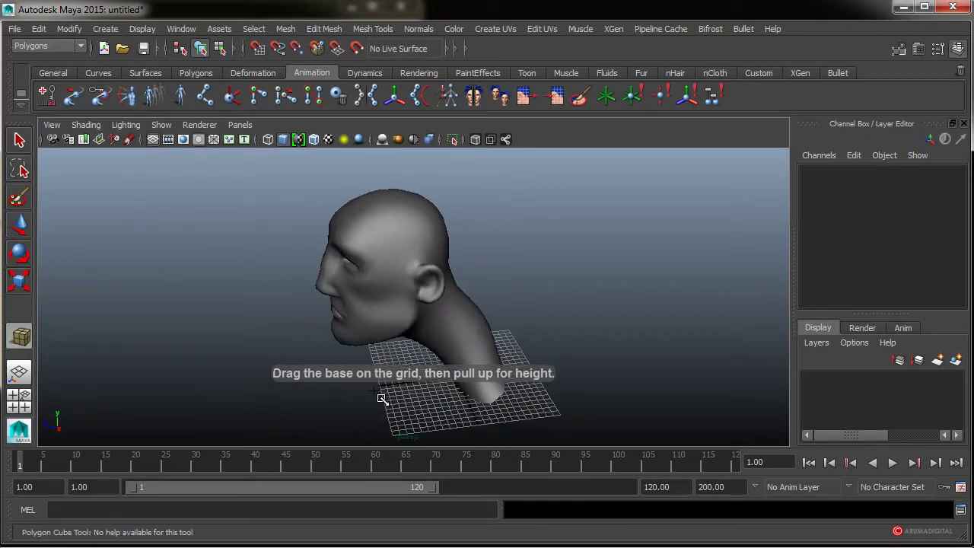
{"action": "left_click_drag", "start_coordinate": [387, 394], "coordinate": [637, 412]}
{"action": "left_click_drag", "start_coordinate": [498, 392], "coordinate": [509, 159]}
Move the cube along the head's side to about 21.333 in Translate Y and 6.922 in Translate Z.
{"action": "left_click_drag", "start_coordinate": [593, 228], "coordinate": [609, 262], "text": "alt"}
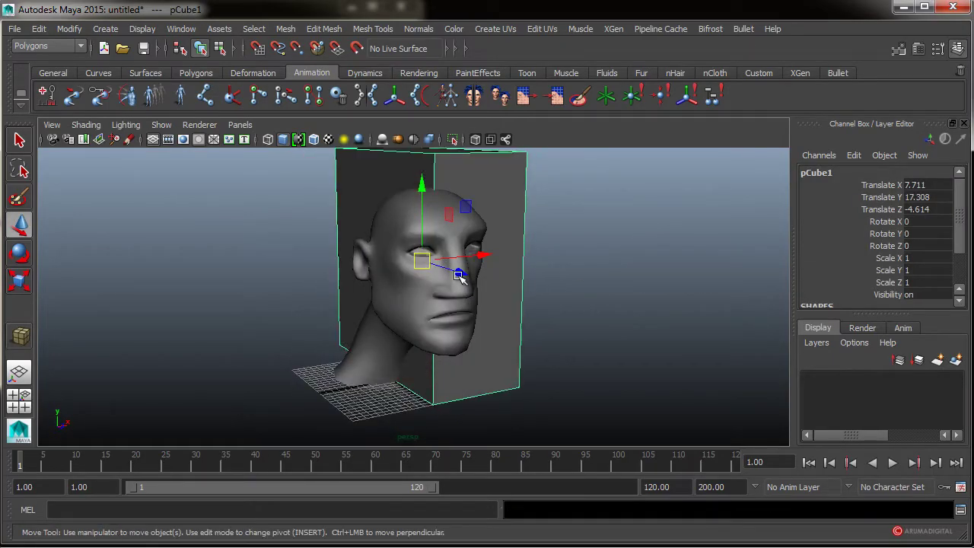
{"action": "left_click_drag", "start_coordinate": [459, 275], "coordinate": [541, 322]}
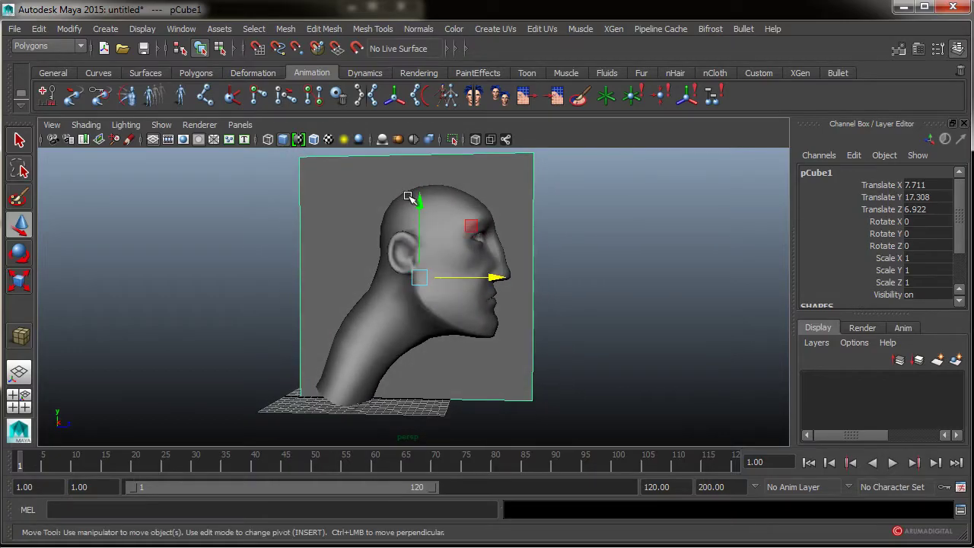
{"action": "left_click_drag", "start_coordinate": [408, 197], "coordinate": [419, 174]}
{"action": "mouse_move", "coordinate": [476, 283]}
{"action": "left_mouse_down", "text": "alt"}
{"action": "mouse_move", "coordinate": [487, 289]}
{"action": "mouse_move", "coordinate": [480, 298]}
{"action": "left_mouse_up", "text": "alt"}
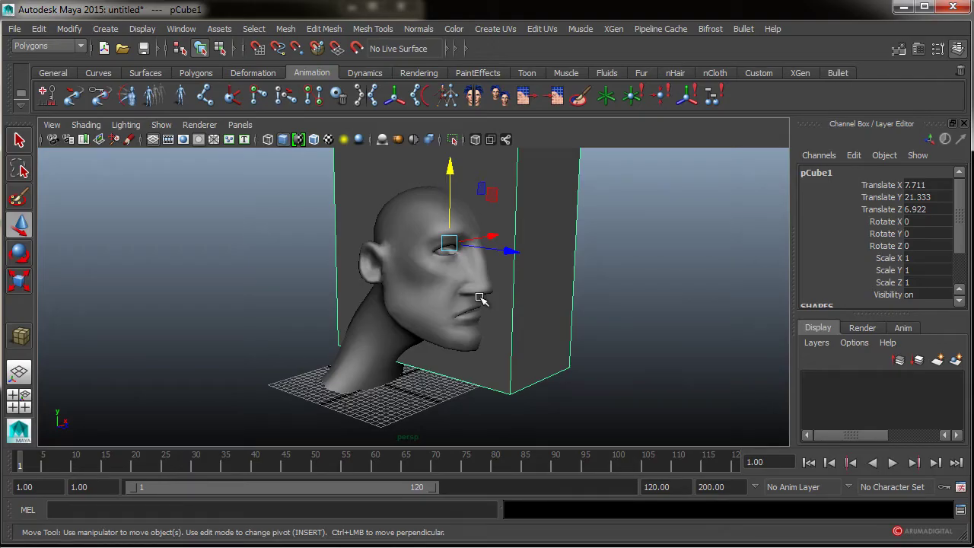
Add the head to the cube selection and subtract it from the cube with a Boolean Difference.
{"action": "left_click", "coordinate": [419, 282]}
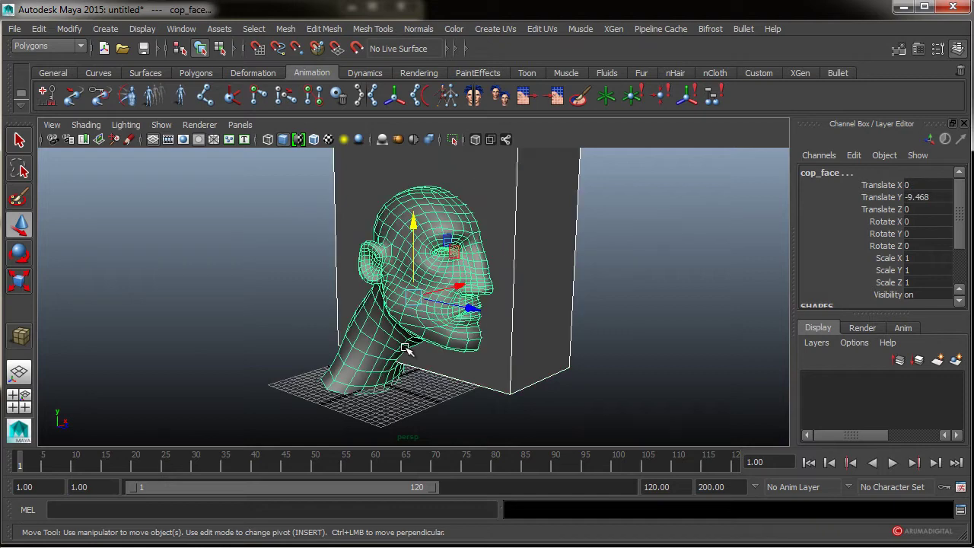
{"action": "left_click_drag", "start_coordinate": [403, 348], "coordinate": [331, 343], "text": "alt"}
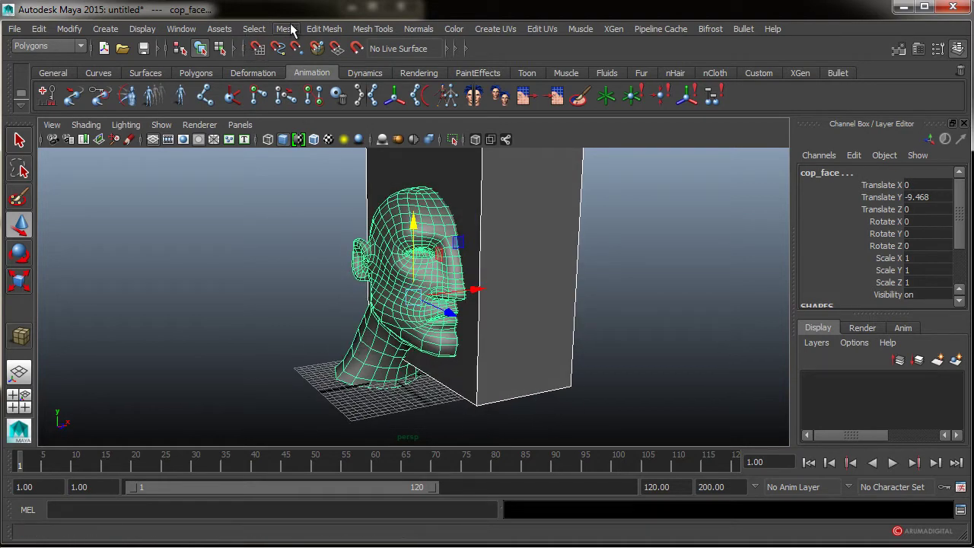
{"action": "left_click", "coordinate": [290, 29]}
{"action": "mouse_move", "coordinate": [309, 62]}
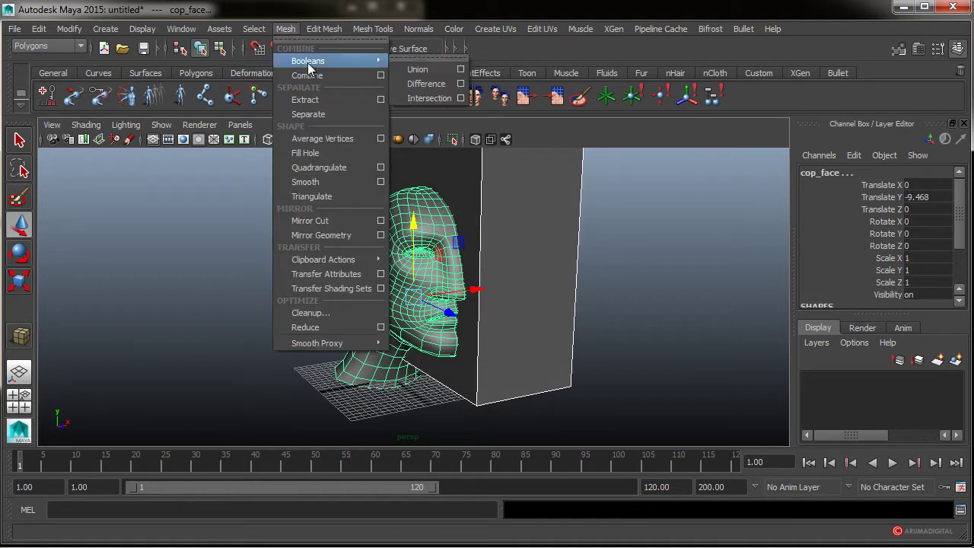
{"action": "left_click", "coordinate": [426, 84]}
{"action": "left_click_drag", "start_coordinate": [424, 341], "coordinate": [473, 353], "text": "alt"}
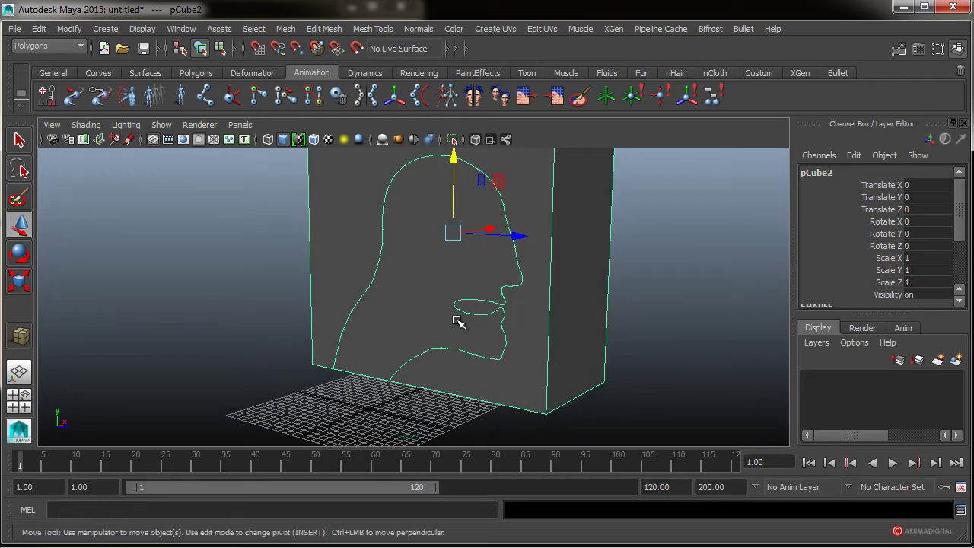
Replace the channel display with the cut cube's attributes and show its polyCBoolOp1 Boolean settings.
{"action": "left_click", "coordinate": [958, 49]}
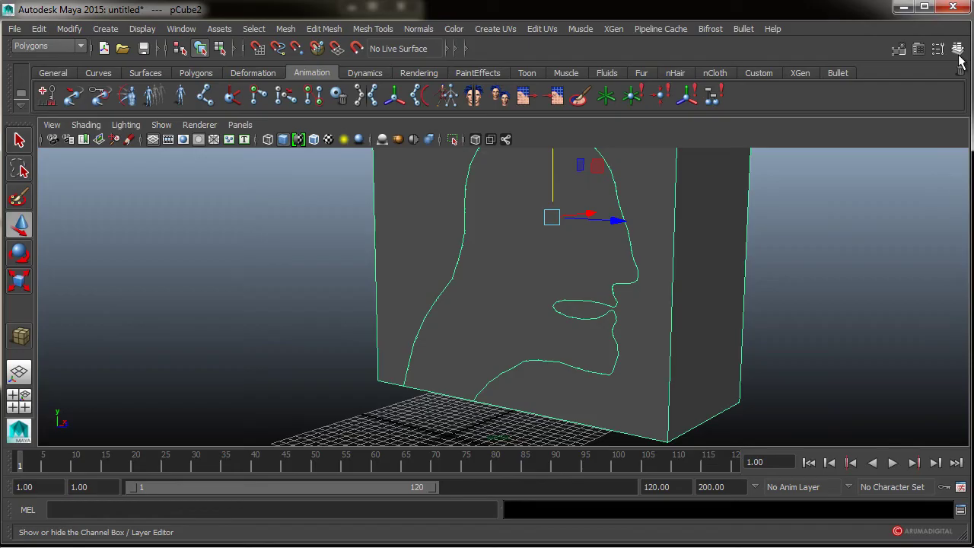
{"action": "left_click", "coordinate": [919, 50]}
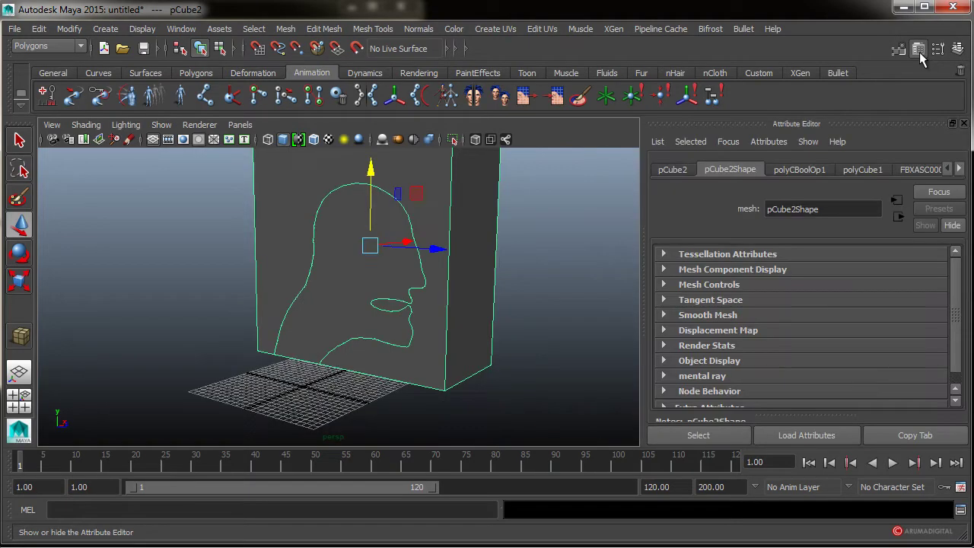
{"action": "left_click", "coordinate": [798, 171]}
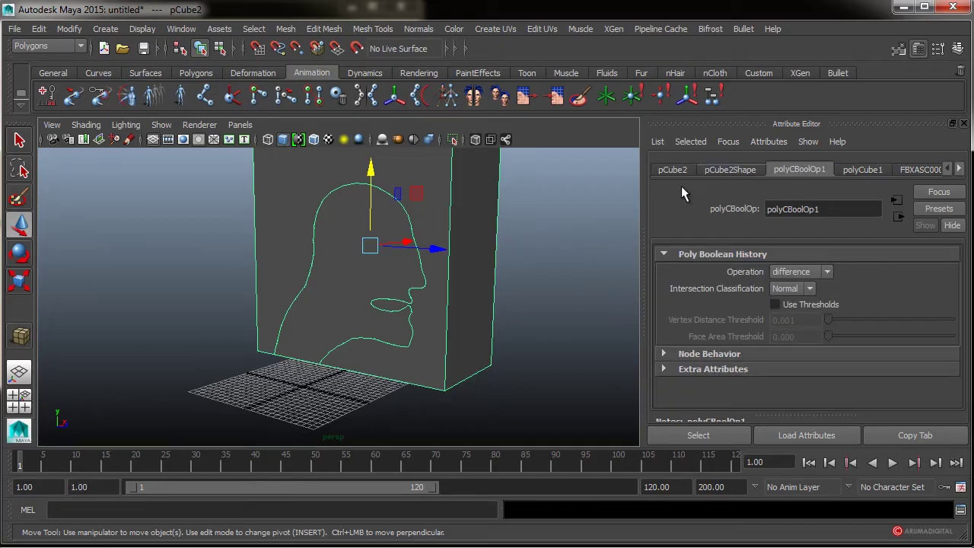
Try Edge as the Boolean's Intersection Classification and view the head-shaped cavity cut into the cube up close.
{"action": "left_click", "coordinate": [790, 290]}
{"action": "left_click", "coordinate": [792, 304]}
{"action": "scroll", "coordinate": [499, 287], "scroll_direction": "up", "scroll_amount": 3}
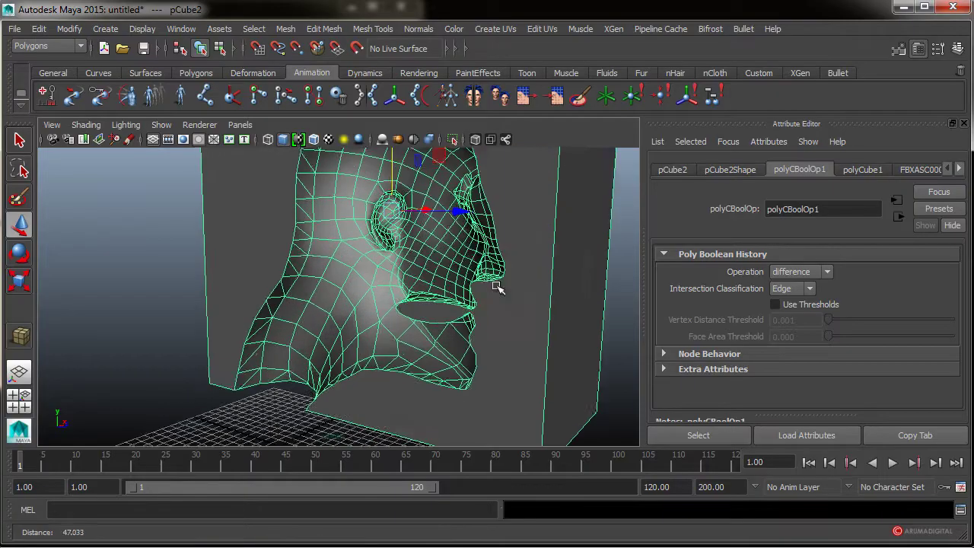
{"action": "left_click_drag", "start_coordinate": [497, 286], "coordinate": [525, 309], "text": "alt"}
{"action": "right_click_drag", "start_coordinate": [526, 309], "coordinate": [556, 221], "text": "alt"}
{"action": "middle_click_drag", "start_coordinate": [491, 255], "coordinate": [454, 313], "text": "alt"}
{"action": "left_click_drag", "start_coordinate": [349, 315], "coordinate": [295, 316], "text": "alt"}
{"action": "right_click_drag", "start_coordinate": [354, 296], "coordinate": [251, 295], "text": "alt"}
{"action": "left_click_drag", "start_coordinate": [419, 297], "coordinate": [348, 299], "text": "alt"}
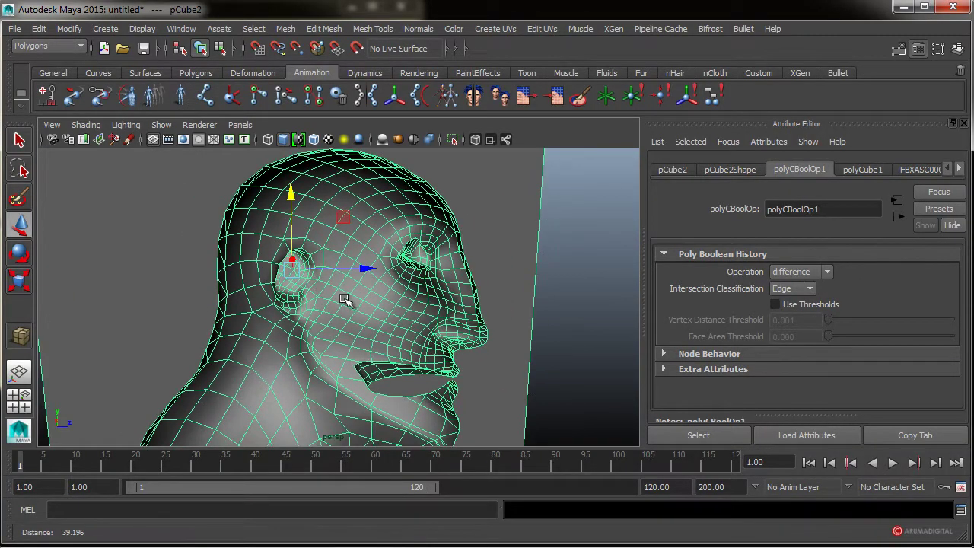
Try blend shape weights on the cut: blink 0.135, wink 0.191, angry 0.607, huh 0.573 and open 0.371.
{"action": "left_click", "coordinate": [924, 170]}
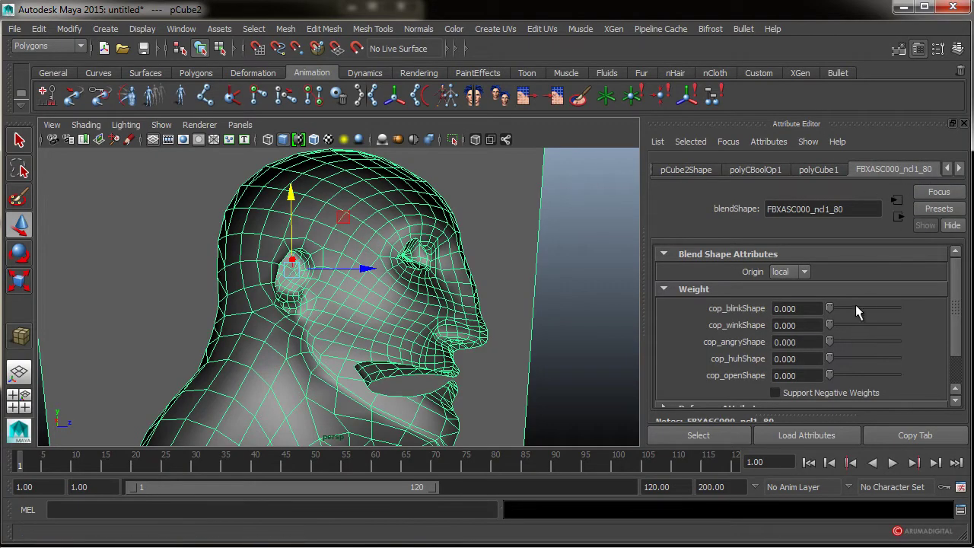
{"action": "left_click_drag", "start_coordinate": [960, 318], "coordinate": [956, 341]}
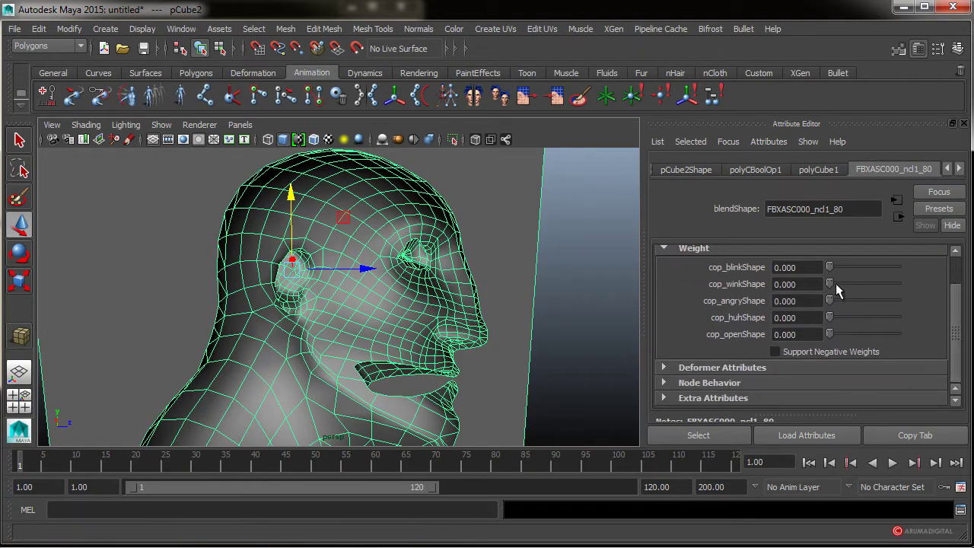
{"action": "left_click_drag", "start_coordinate": [829, 283], "coordinate": [886, 317]}
{"action": "left_click_drag", "start_coordinate": [831, 333], "coordinate": [865, 317]}
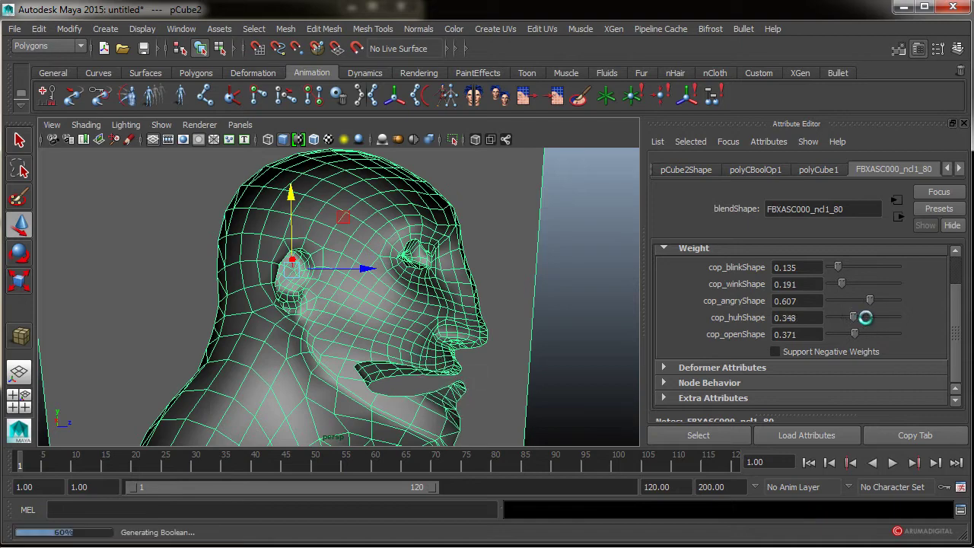
{"action": "left_click_drag", "start_coordinate": [528, 343], "coordinate": [373, 363], "text": "alt"}
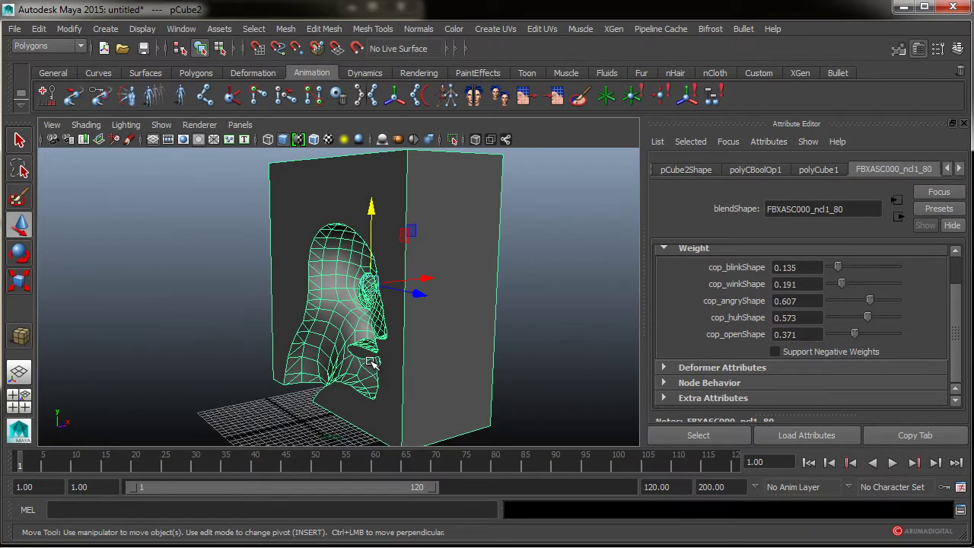
{"action": "scroll", "coordinate": [475, 374], "scroll_direction": "down", "scroll_amount": 3}
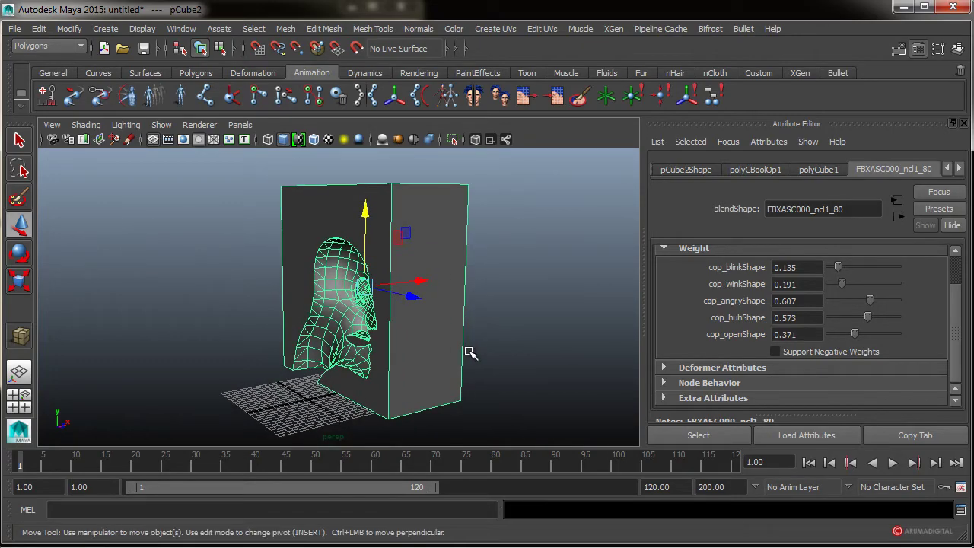
Undo the blend shape weights, the Edge classification, the Boolean cut and the cube, leaving only the original head.
{"action": "key", "text": "ctrl+z"}
{"action": "key", "text": "ctrl+z"}
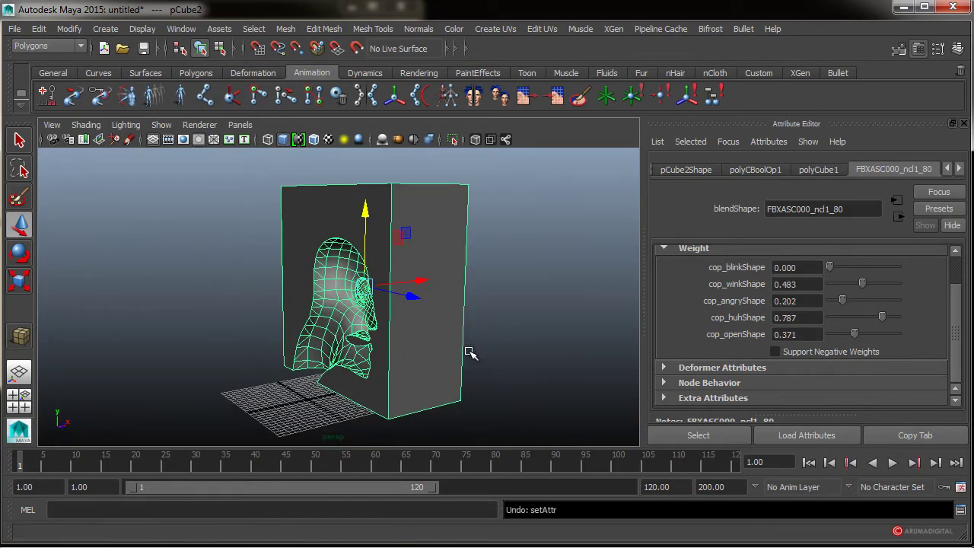
{"action": "key", "text": "ctrl+z"}
{"action": "key", "text": "ctrl+z"}
{"action": "key", "text": "ctrl+z"}
{"action": "key", "text": "ctrl+z"}
{"action": "key", "text": "ctrl+z"}
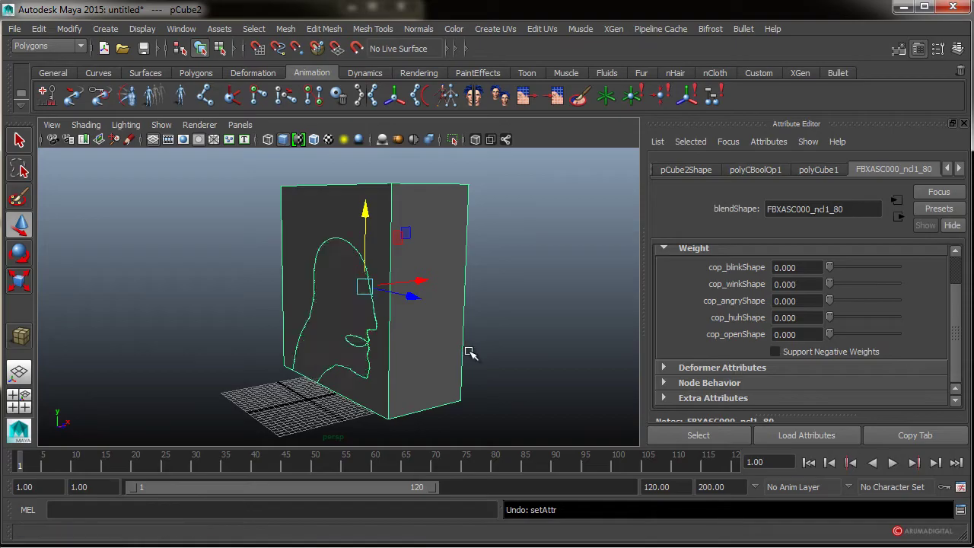
{"action": "key", "text": "ctrl+z"}
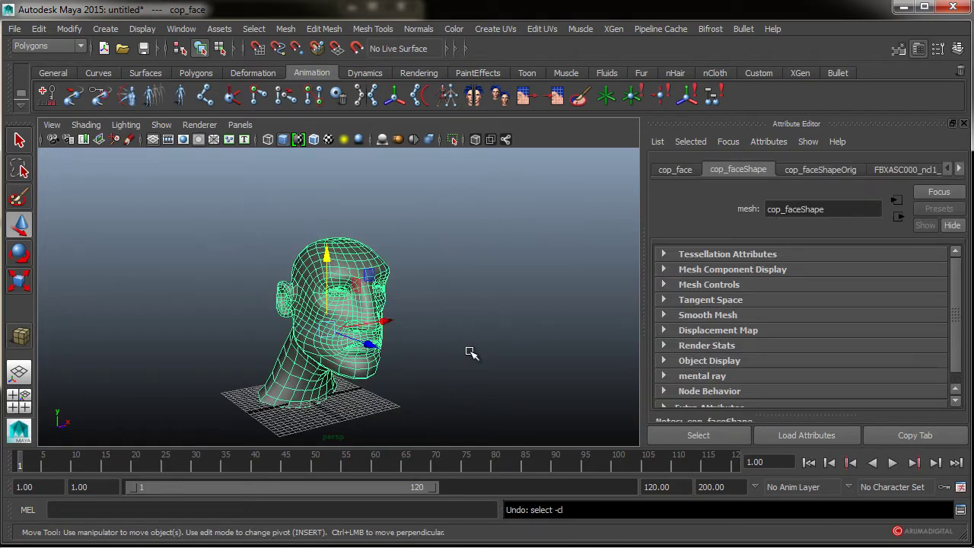
Deselect the head and hide the Attribute Editor to enlarge the perspective view around it.
{"action": "left_click", "coordinate": [495, 329]}
{"action": "left_click_drag", "start_coordinate": [522, 294], "coordinate": [423, 289], "text": "alt"}
{"action": "middle_click_drag", "start_coordinate": [442, 282], "coordinate": [465, 246], "text": "alt"}
{"action": "left_click", "coordinate": [918, 48]}
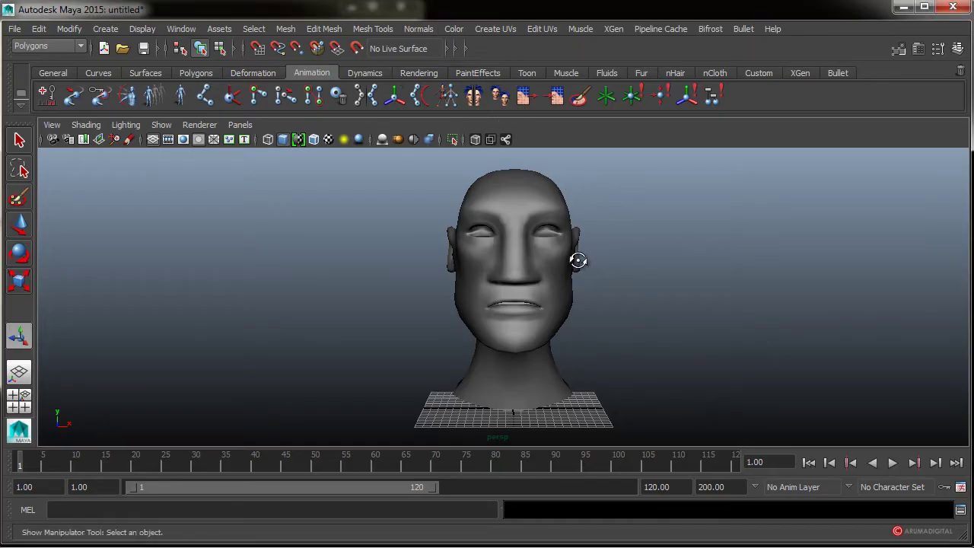
{"action": "left_click_drag", "start_coordinate": [578, 257], "coordinate": [550, 261], "text": "alt"}
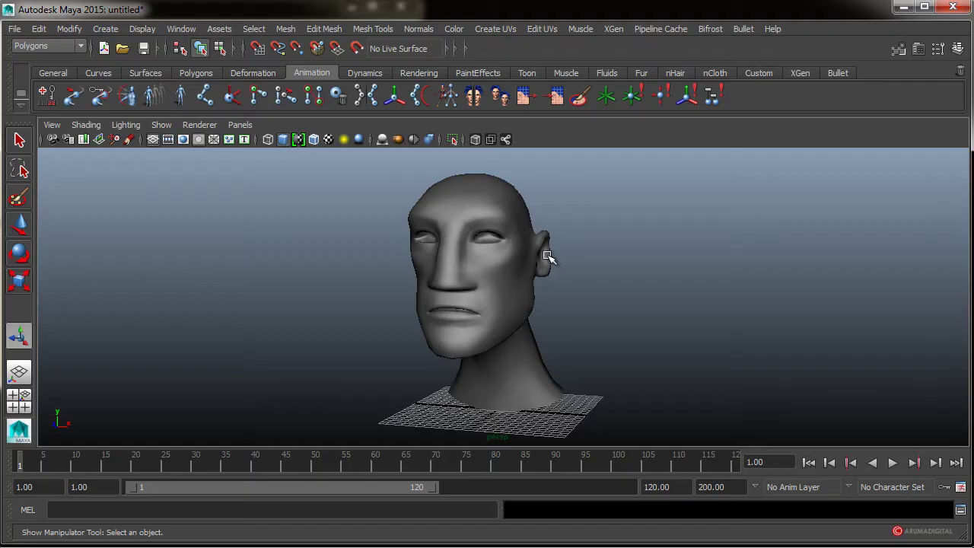
Open the UV Texture Editor with the head selected and frame its UV layout over the face texture.
{"action": "left_click", "coordinate": [182, 29]}
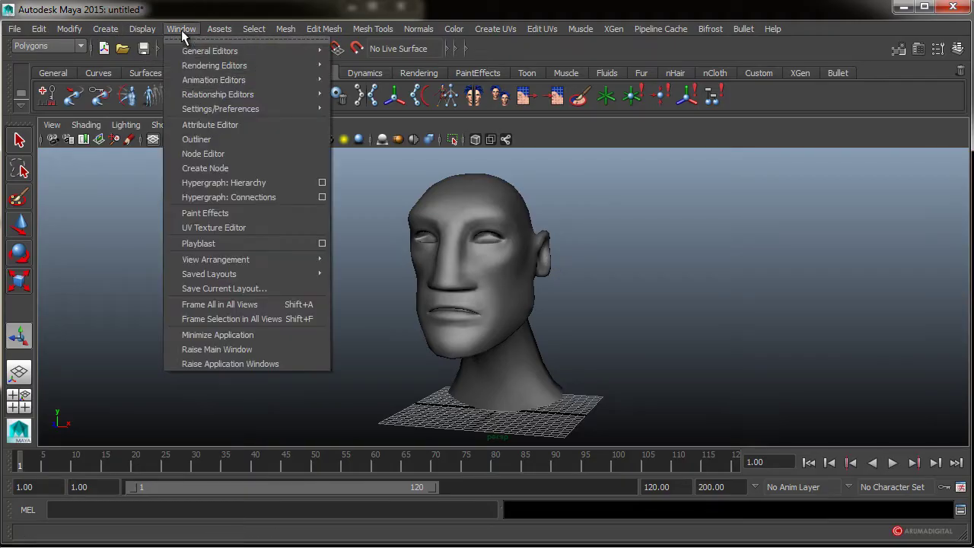
{"action": "left_click", "coordinate": [207, 229]}
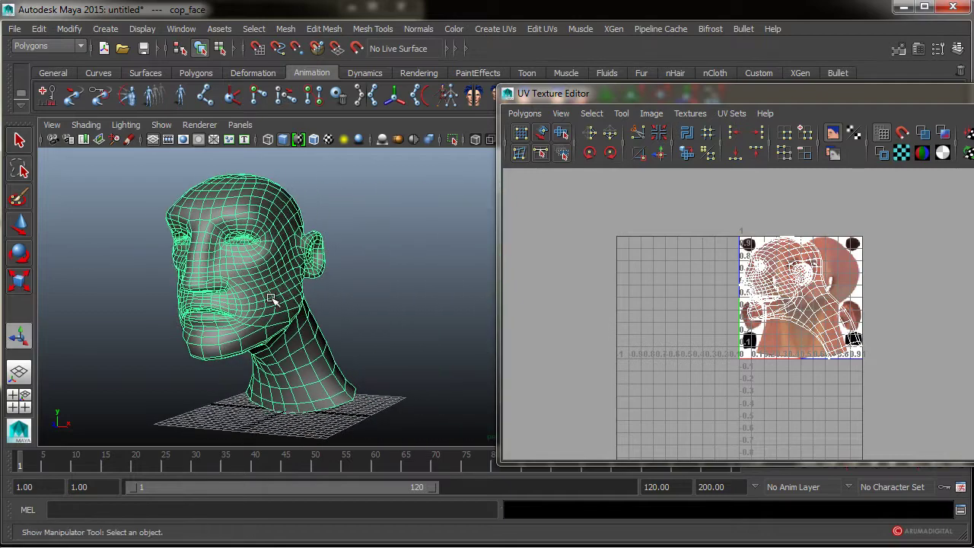
{"action": "left_click_drag", "start_coordinate": [272, 299], "coordinate": [267, 278], "text": "alt"}
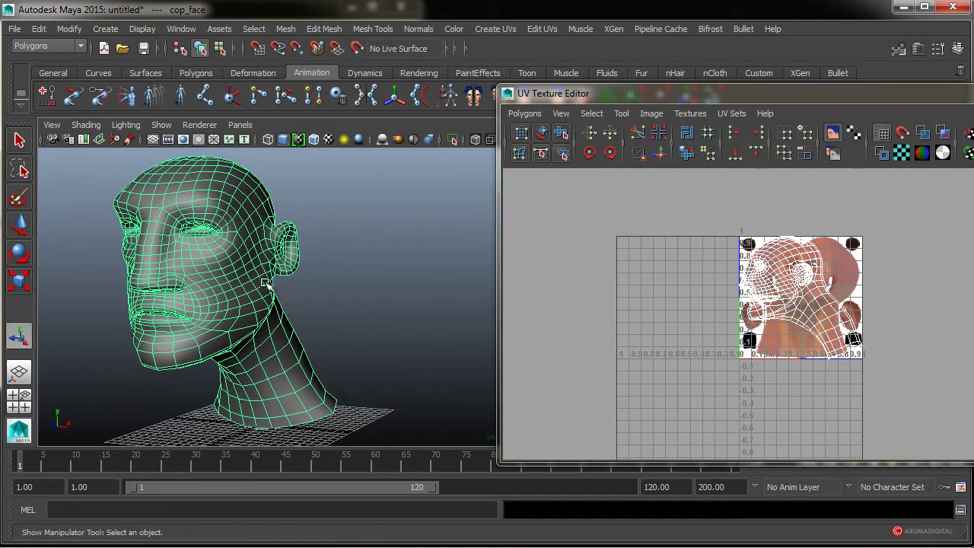
{"action": "mouse_move", "coordinate": [185, 295]}
{"action": "right_mouse_down", "text": "alt"}
{"action": "mouse_move", "coordinate": [263, 291]}
{"action": "mouse_move", "coordinate": [197, 295]}
{"action": "right_mouse_up", "text": "alt"}
{"action": "middle_click_drag", "start_coordinate": [240, 295], "coordinate": [281, 306], "text": "alt"}
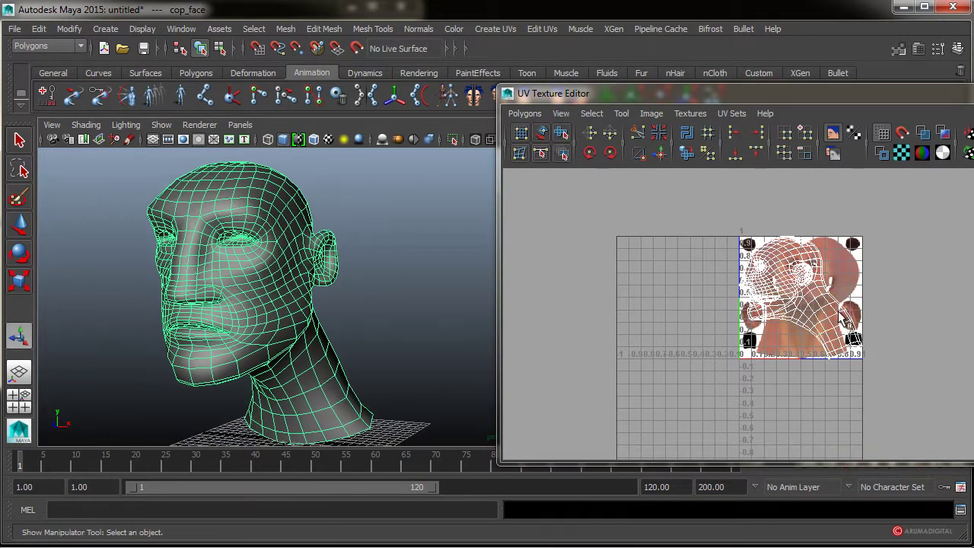
{"action": "right_click_drag", "start_coordinate": [839, 312], "coordinate": [970, 299], "text": "alt"}
{"action": "middle_click_drag", "start_coordinate": [833, 206], "coordinate": [850, 227], "text": "alt"}
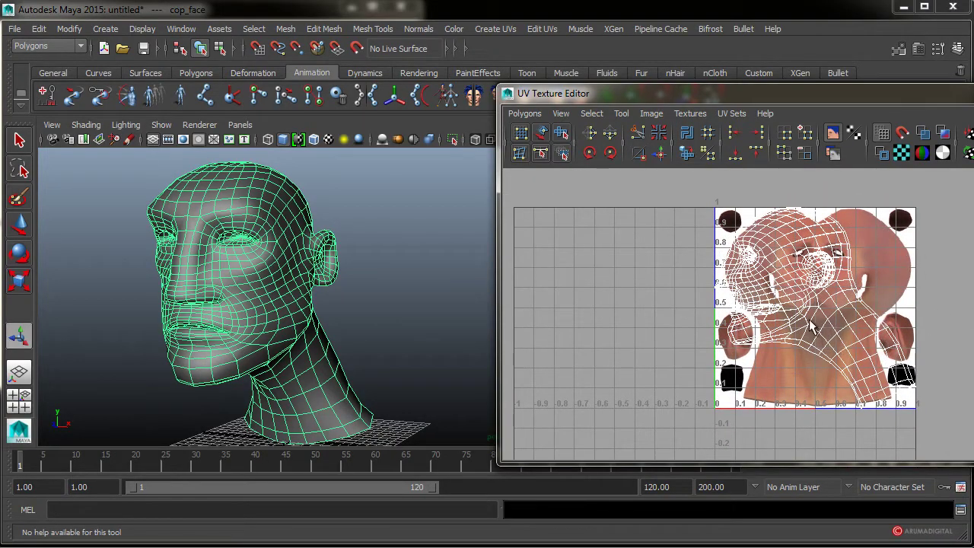
{"action": "scroll", "coordinate": [805, 318], "scroll_direction": "up", "scroll_amount": 2}
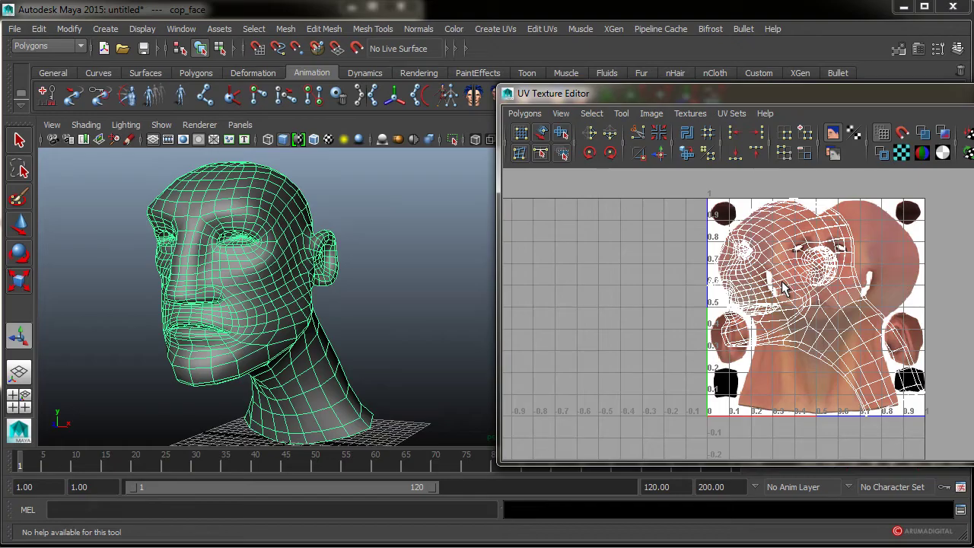
{"action": "mouse_move", "coordinate": [195, 310]}
{"action": "right_mouse_down", "text": "alt"}
{"action": "mouse_move", "coordinate": [291, 315]}
{"action": "mouse_move", "coordinate": [183, 304]}
{"action": "right_mouse_up", "text": "alt"}
{"action": "right_click_drag", "start_coordinate": [289, 300], "coordinate": [263, 258], "text": "alt"}
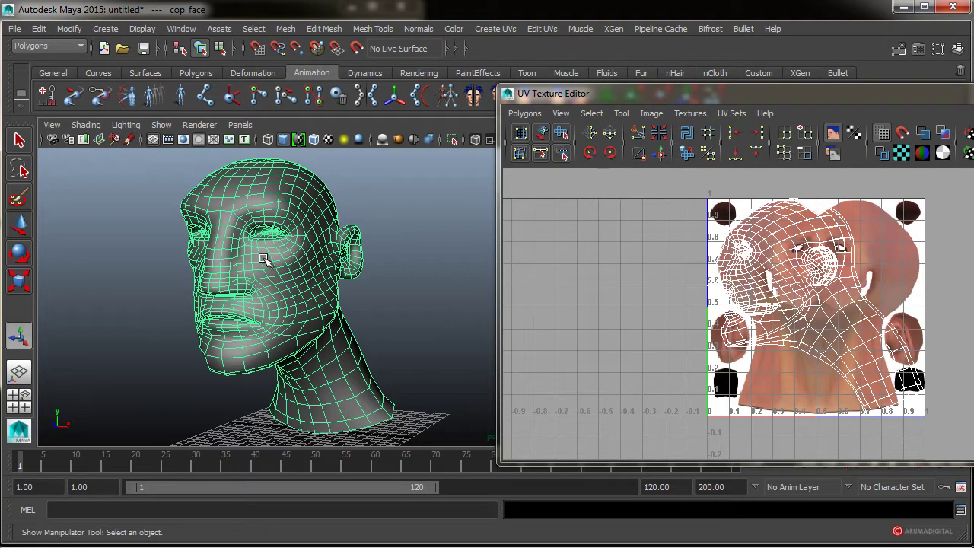
{"action": "right_click_drag", "start_coordinate": [695, 244], "coordinate": [750, 233], "text": "alt"}
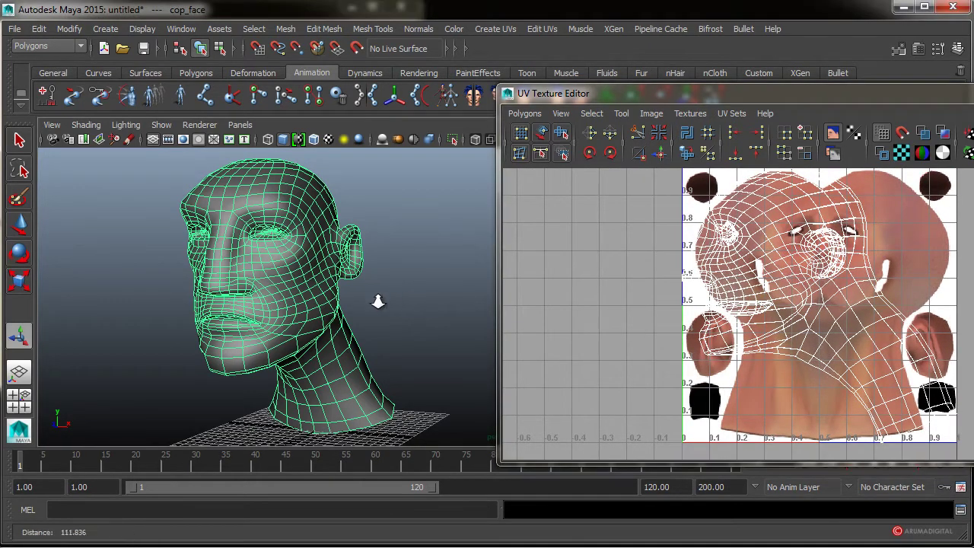
Put the head into component selection and use Shell selection to select its entire UV shell.
{"action": "left_click_drag", "start_coordinate": [445, 266], "coordinate": [315, 358], "text": "alt"}
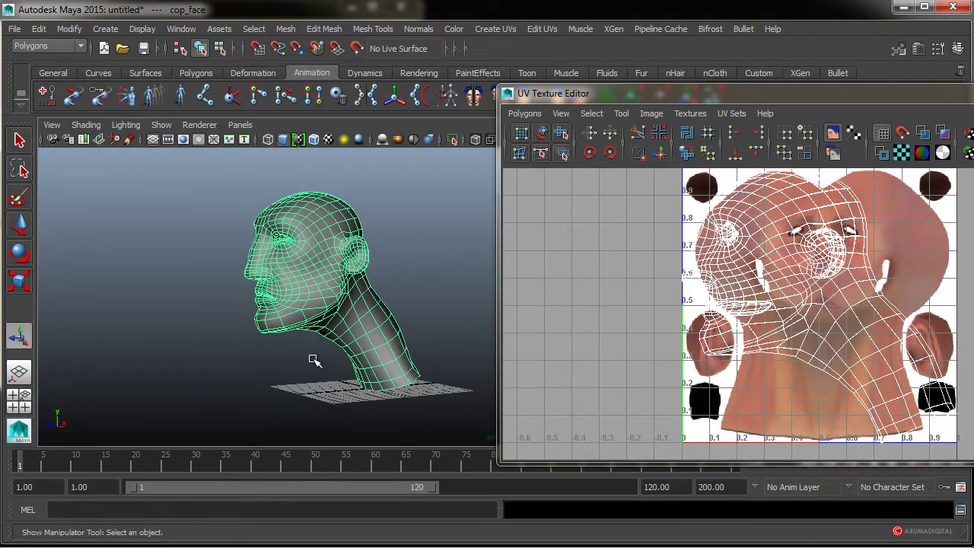
{"action": "right_click", "coordinate": [369, 345]}
{"action": "right_click_drag", "start_coordinate": [369, 344], "coordinate": [371, 380]}
{"action": "left_click_drag", "start_coordinate": [379, 371], "coordinate": [303, 373], "text": "alt"}
{"action": "right_click", "coordinate": [826, 287]}
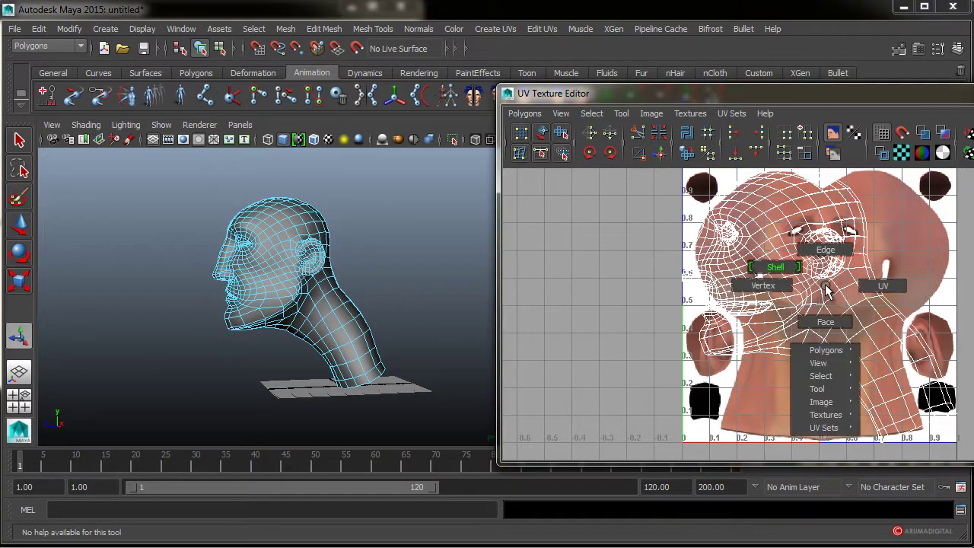
{"action": "left_click", "coordinate": [779, 271]}
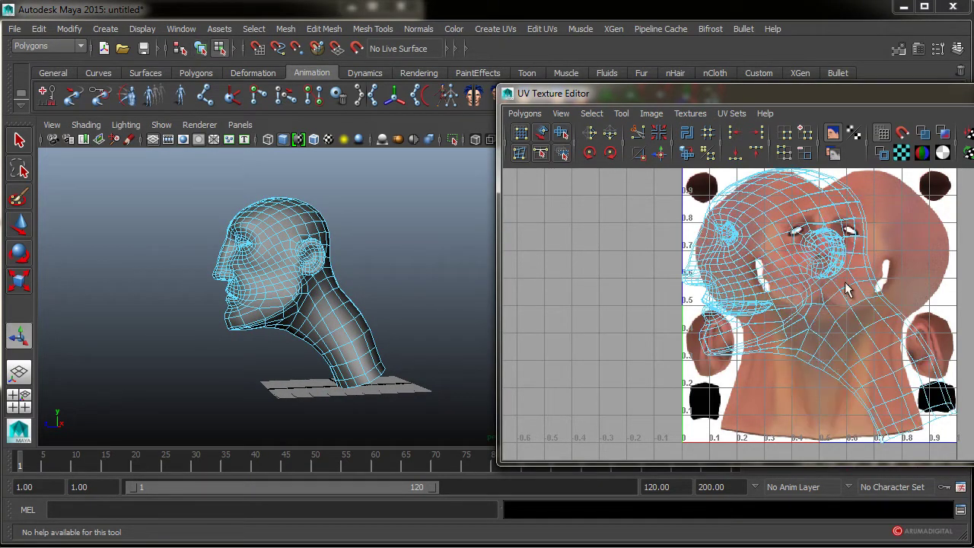
{"action": "left_click", "coordinate": [840, 304]}
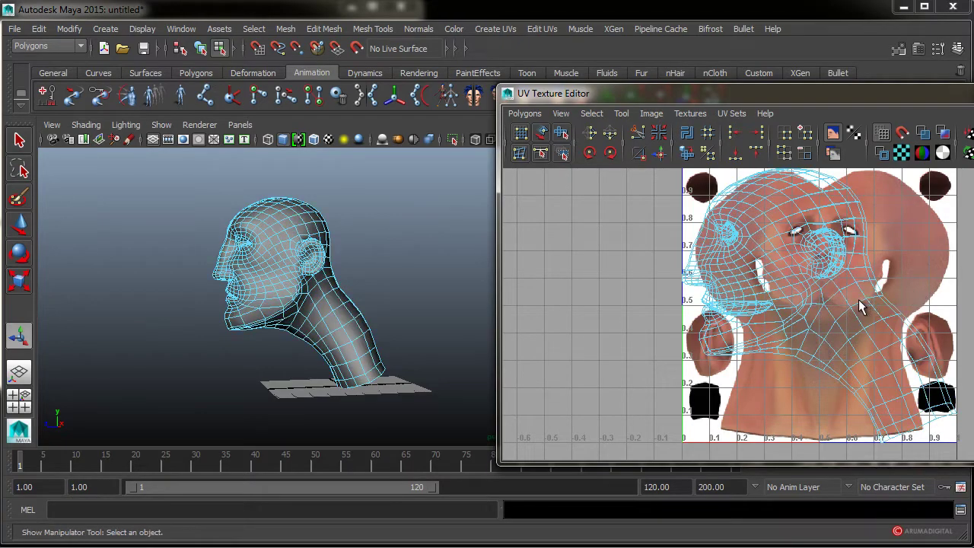
Select the lower neck faces of the head and split them off with Create UV Shell.
{"action": "right_click", "coordinate": [347, 352]}
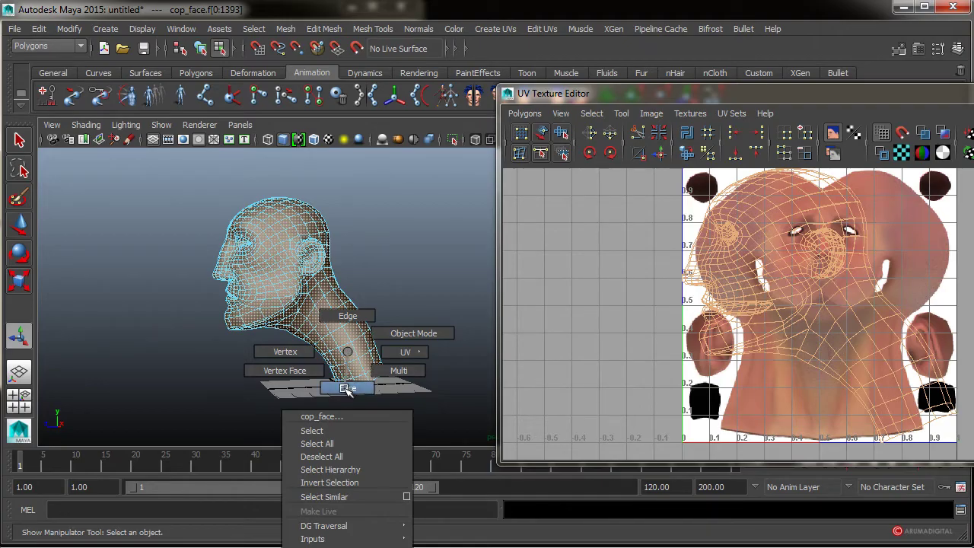
{"action": "left_click", "coordinate": [347, 388]}
{"action": "left_click_drag", "start_coordinate": [408, 373], "coordinate": [396, 372], "text": "alt"}
{"action": "left_click_drag", "start_coordinate": [428, 325], "coordinate": [335, 408]}
{"action": "left_click_drag", "start_coordinate": [369, 364], "coordinate": [346, 380], "text": "alt"}
{"action": "left_click", "coordinate": [524, 113]}
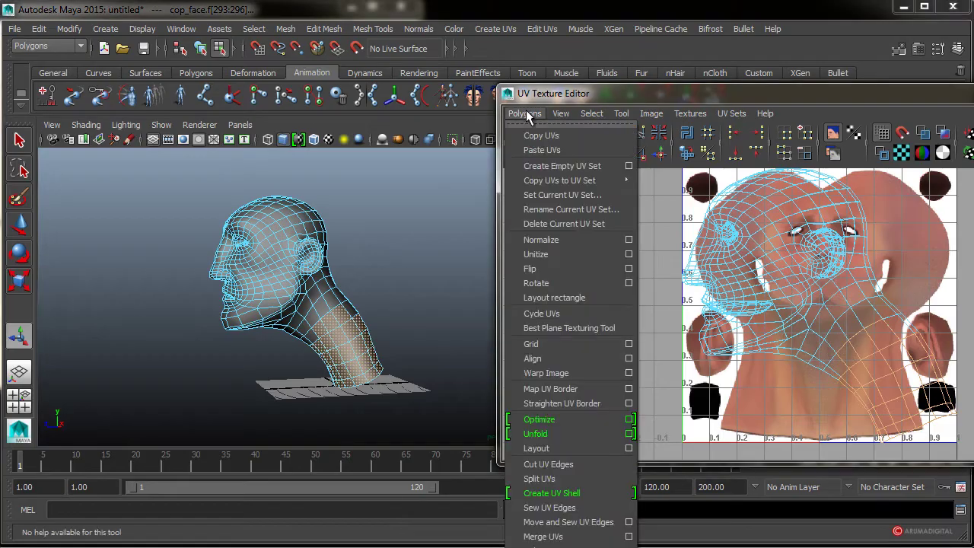
{"action": "left_click", "coordinate": [562, 494]}
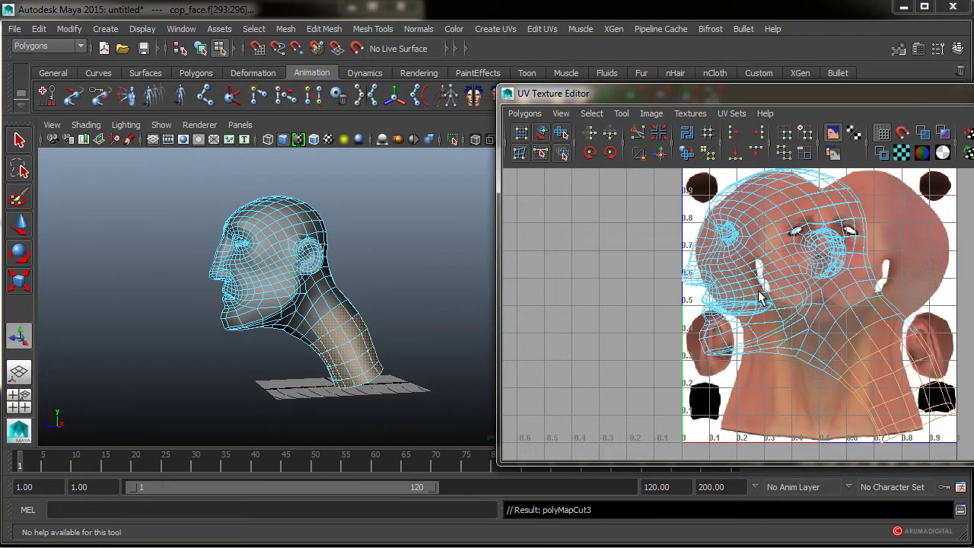
Use the Move UV Shell tool to slide the head shell toward negative U and nudge the neck shell the same way.
{"action": "right_click_drag", "start_coordinate": [787, 257], "coordinate": [746, 239]}
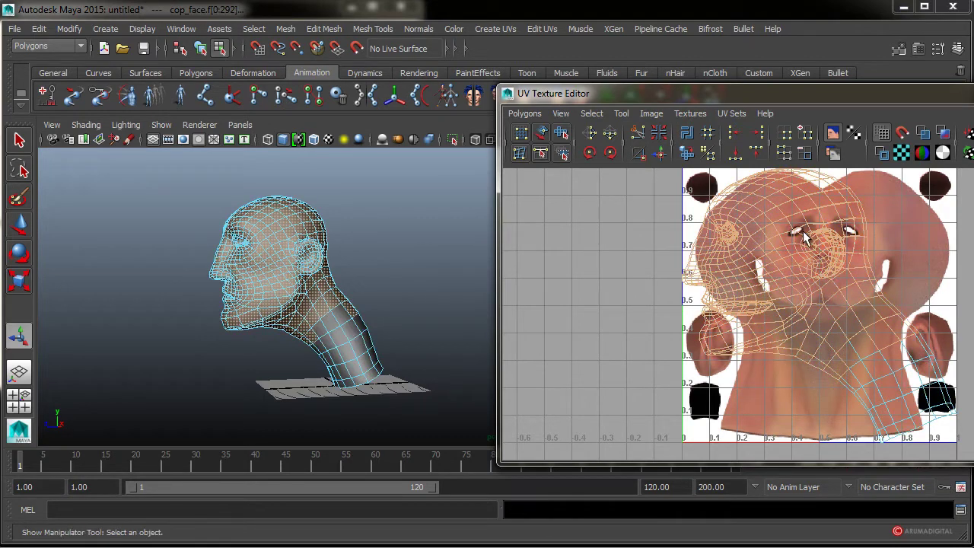
{"action": "left_click", "coordinate": [541, 134]}
{"action": "left_click", "coordinate": [791, 275]}
{"action": "left_click_drag", "start_coordinate": [791, 275], "coordinate": [723, 267]}
{"action": "mouse_move", "coordinate": [878, 358]}
{"action": "left_mouse_down"}
{"action": "mouse_move", "coordinate": [947, 328]}
{"action": "mouse_move", "coordinate": [869, 359]}
{"action": "left_mouse_up"}
Select the faces of the ear and split them off with Create UV Shell.
{"action": "left_click_drag", "start_coordinate": [268, 299], "coordinate": [387, 308], "text": "alt"}
{"action": "right_click_drag", "start_coordinate": [359, 278], "coordinate": [369, 237], "text": "alt"}
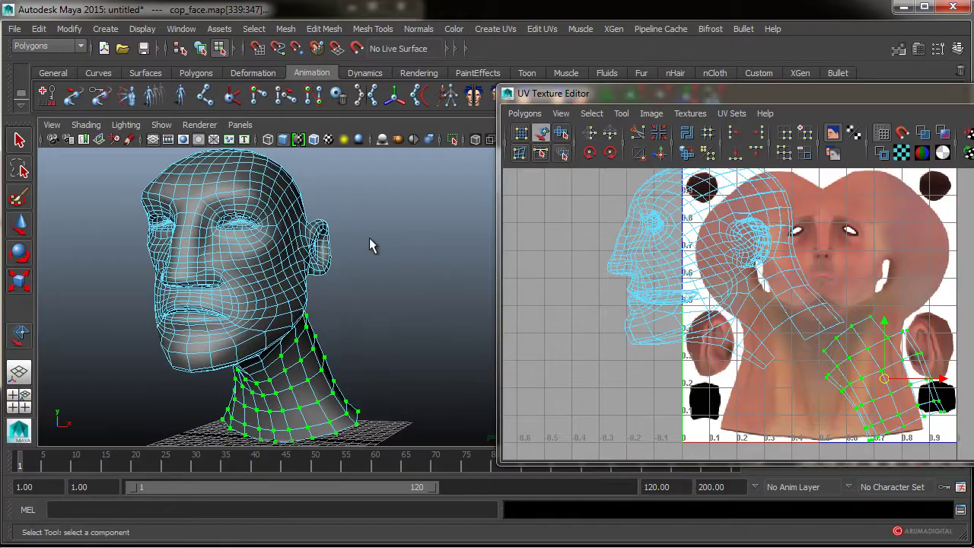
{"action": "middle_click_drag", "start_coordinate": [369, 237], "coordinate": [395, 255], "text": "alt"}
{"action": "left_click_drag", "start_coordinate": [356, 314], "coordinate": [346, 324]}
{"action": "mouse_move", "coordinate": [344, 325]}
{"action": "left_mouse_down", "text": "alt"}
{"action": "mouse_move", "coordinate": [337, 330]}
{"action": "mouse_move", "coordinate": [352, 335]}
{"action": "left_mouse_up", "text": "alt"}
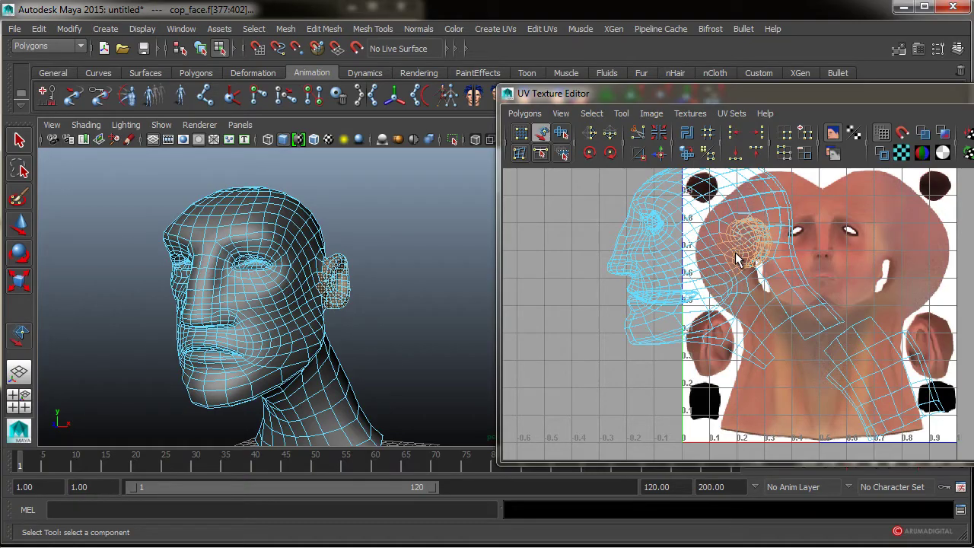
{"action": "right_click_drag", "start_coordinate": [682, 244], "coordinate": [755, 223], "text": "alt"}
{"action": "middle_click_drag", "start_coordinate": [796, 210], "coordinate": [815, 242], "text": "alt"}
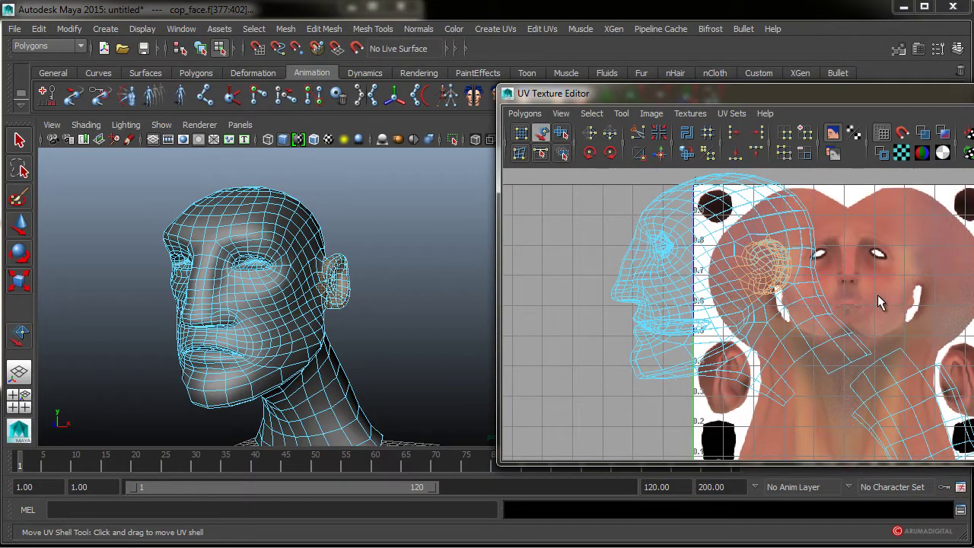
{"action": "left_click", "coordinate": [537, 116]}
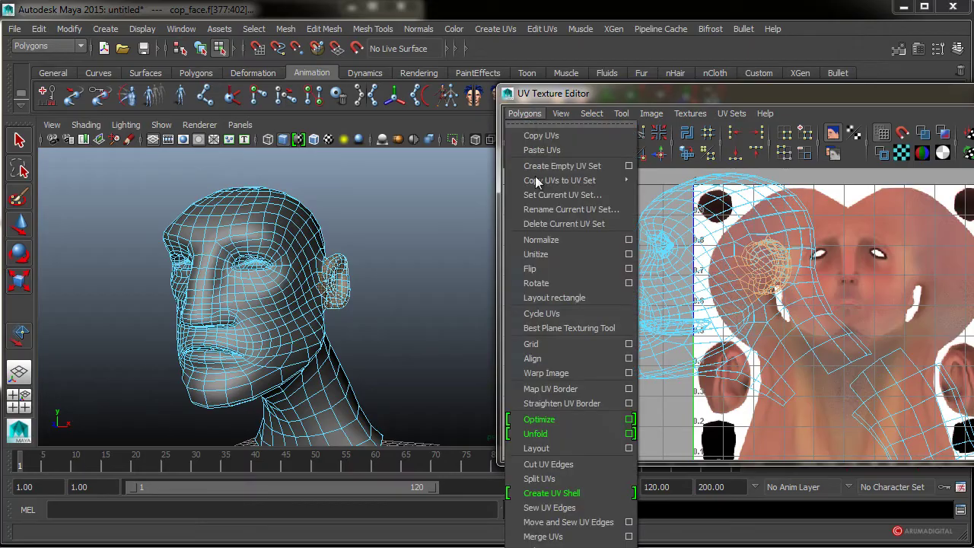
{"action": "left_click", "coordinate": [548, 495]}
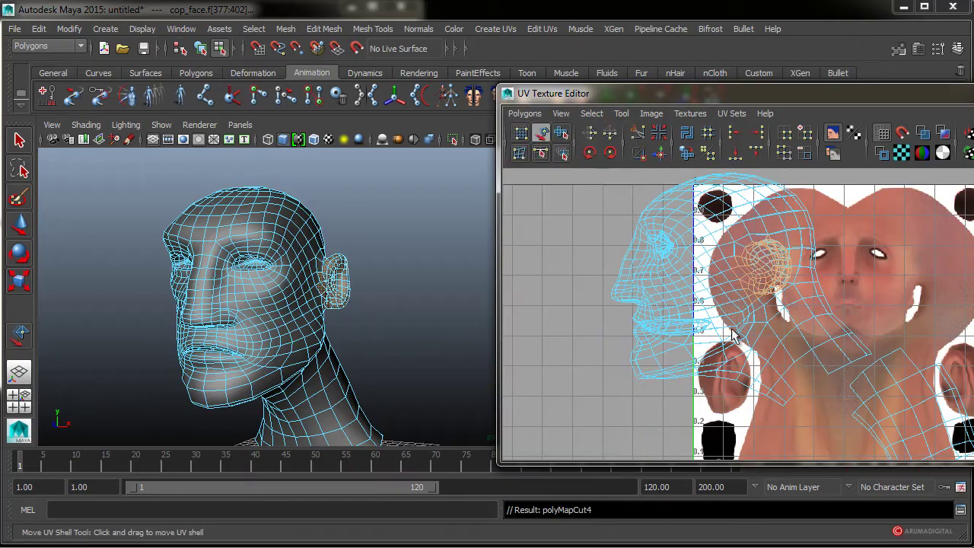
Move the ear's UV shell toward higher U, clear of the head shell, and check its UVs on the model.
{"action": "left_click_drag", "start_coordinate": [761, 279], "coordinate": [957, 263]}
{"action": "middle_click_drag", "start_coordinate": [816, 296], "coordinate": [837, 298], "text": "alt"}
{"action": "left_click_drag", "start_coordinate": [210, 280], "coordinate": [298, 308], "text": "alt"}
{"action": "left_click", "coordinate": [284, 298]}
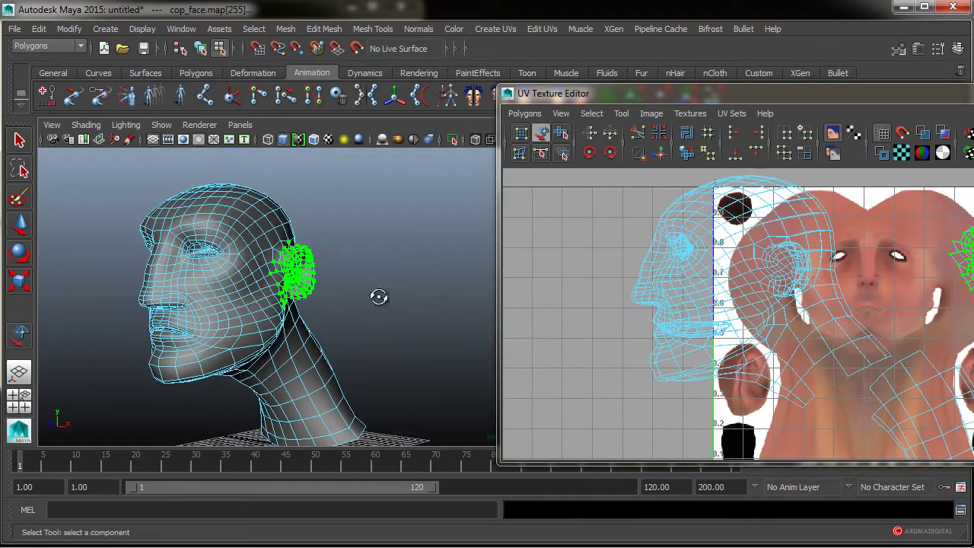
{"action": "left_click_drag", "start_coordinate": [380, 297], "coordinate": [343, 312], "text": "alt"}
{"action": "left_click", "coordinate": [726, 258]}
{"action": "scroll", "coordinate": [328, 284], "scroll_direction": "up", "scroll_amount": 2}
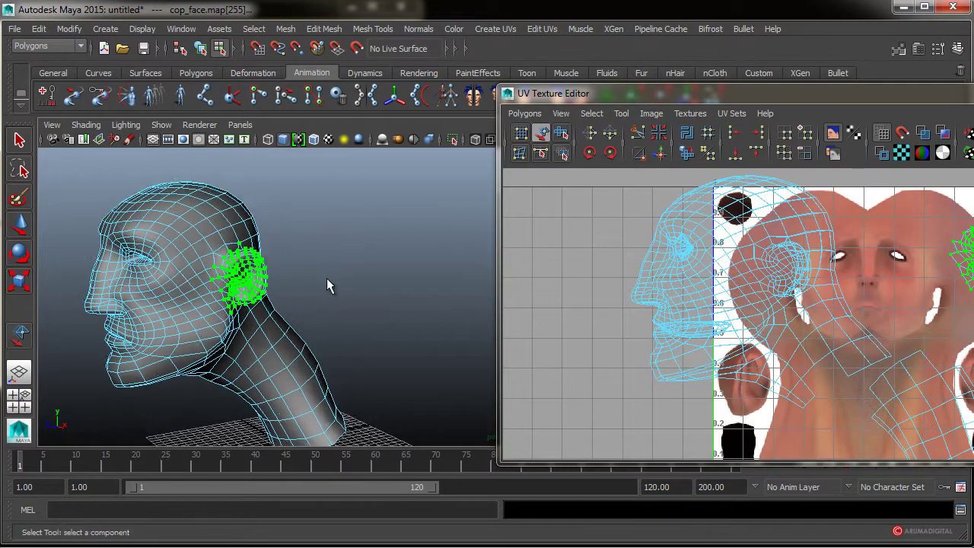
Return the head from UV component selection to object selection and apply Cylindrical Mapping to the whole mesh.
{"action": "middle_click_drag", "start_coordinate": [328, 285], "coordinate": [386, 286], "text": "alt"}
{"action": "scroll", "coordinate": [799, 285], "scroll_direction": "up", "scroll_amount": 1}
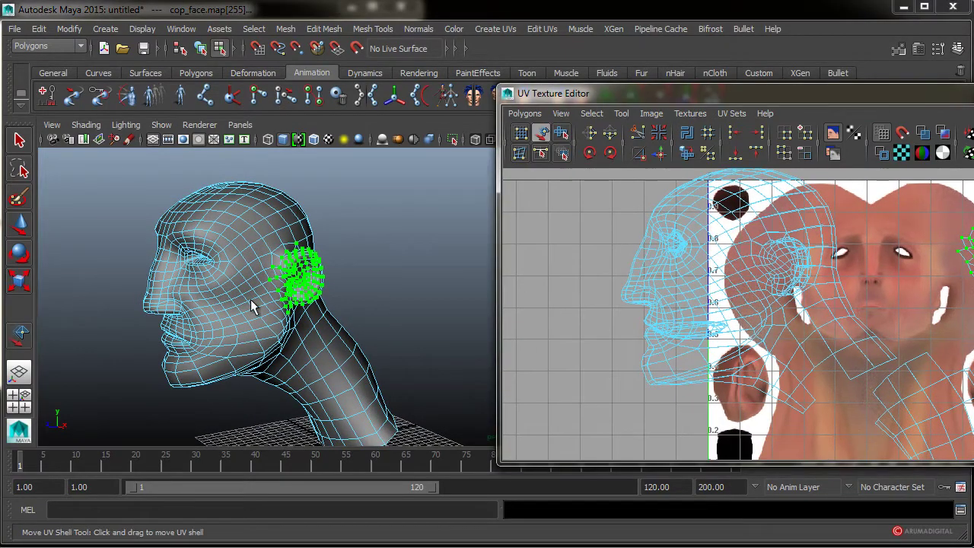
{"action": "scroll", "coordinate": [252, 303], "scroll_direction": "up", "scroll_amount": 1}
{"action": "left_click_drag", "start_coordinate": [224, 300], "coordinate": [245, 284], "text": "alt"}
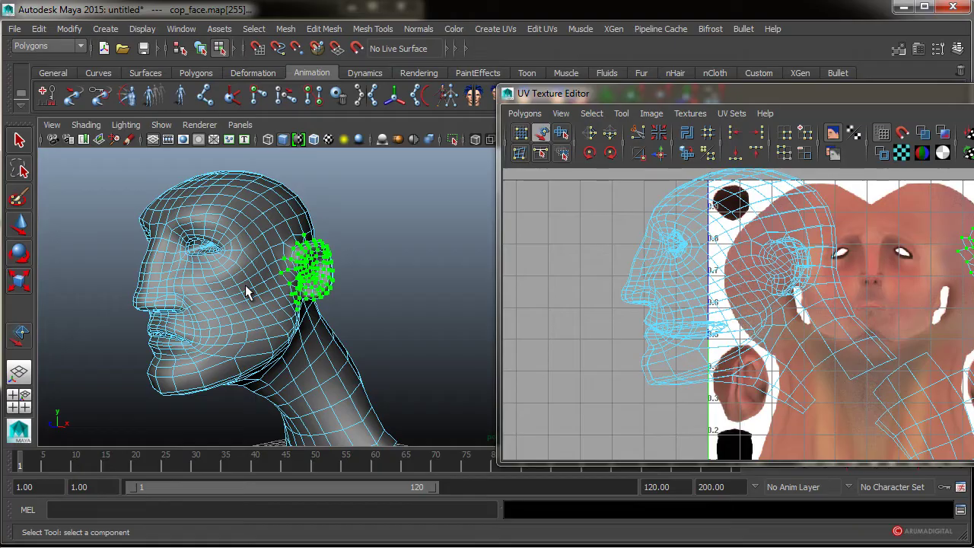
{"action": "left_click_drag", "start_coordinate": [245, 286], "coordinate": [255, 286], "text": "alt"}
{"action": "right_click_drag", "start_coordinate": [282, 256], "coordinate": [348, 241]}
{"action": "left_click", "coordinate": [295, 242]}
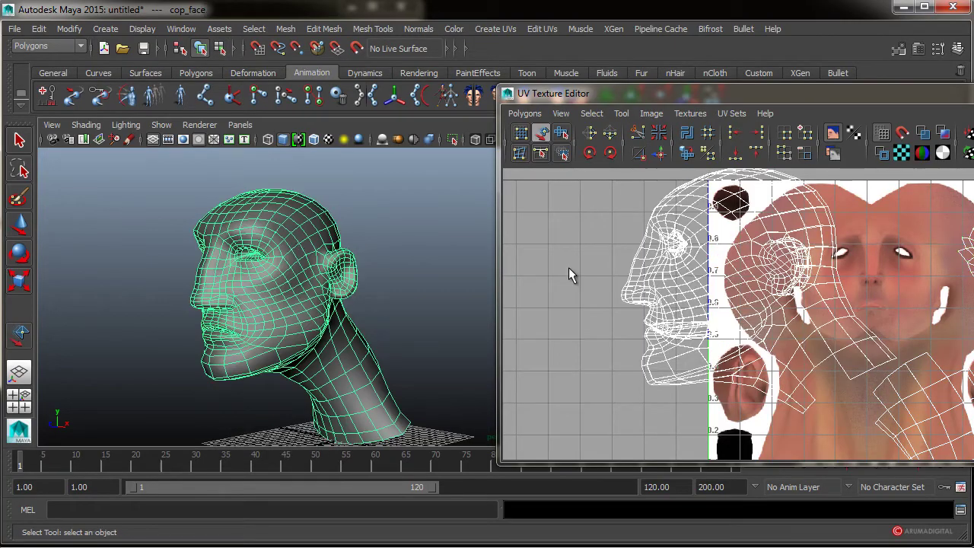
{"action": "left_click", "coordinate": [495, 28]}
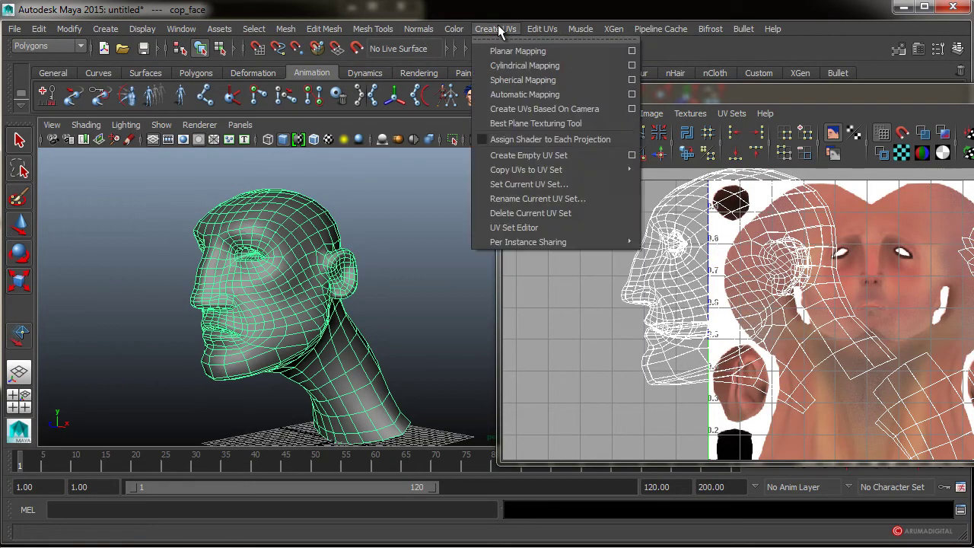
{"action": "left_click", "coordinate": [524, 65]}
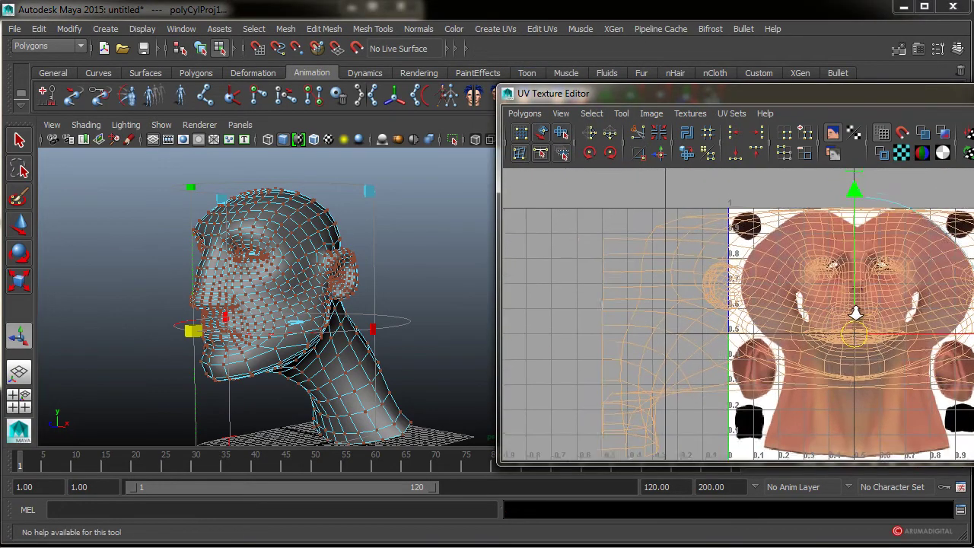
Select all UVs of the cylindrically mapped head and flatten them with Unfold.
{"action": "right_click_drag", "start_coordinate": [856, 314], "coordinate": [963, 303], "text": "alt"}
{"action": "middle_click_drag", "start_coordinate": [963, 303], "coordinate": [929, 312], "text": "alt"}
{"action": "right_click_drag", "start_coordinate": [928, 312], "coordinate": [802, 324], "text": "alt"}
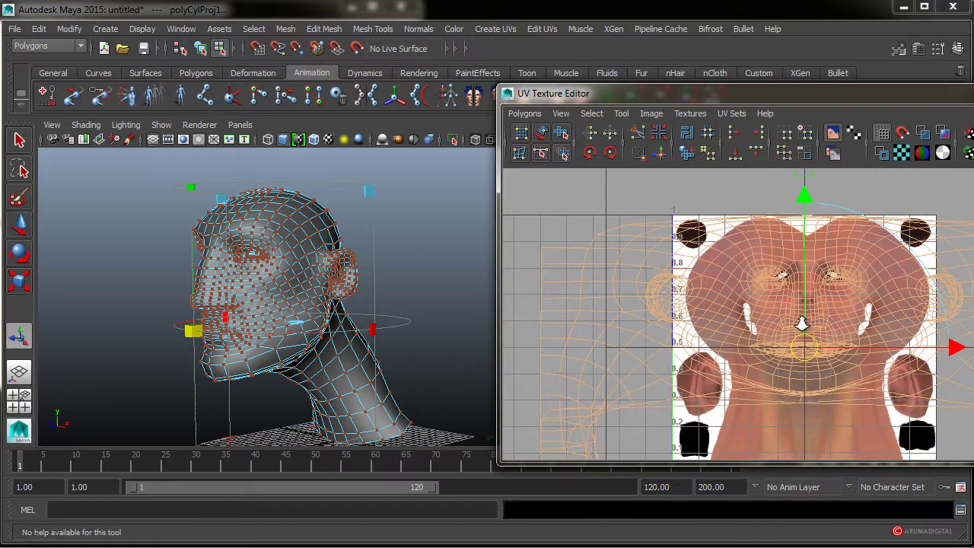
{"action": "scroll", "coordinate": [802, 324], "scroll_direction": "down", "scroll_amount": 3}
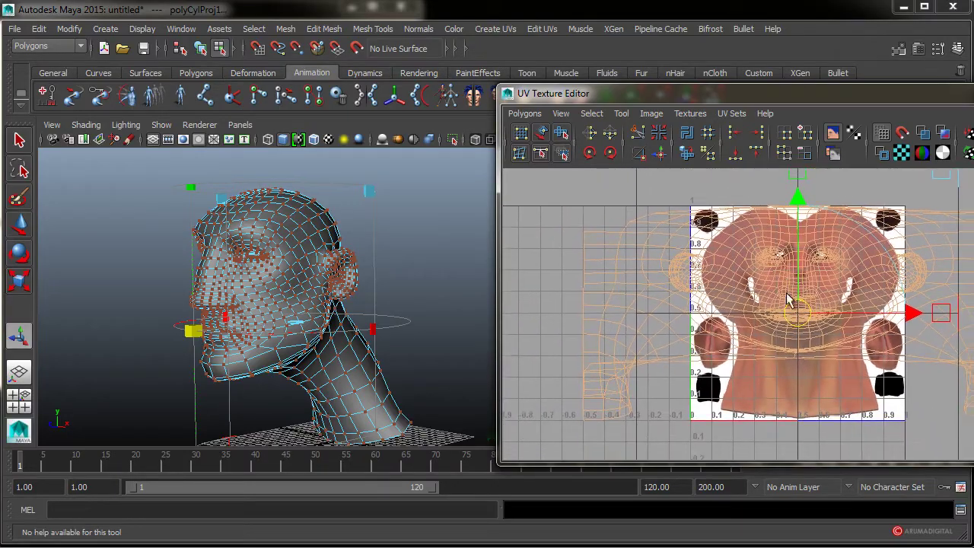
{"action": "scroll", "coordinate": [791, 301], "scroll_direction": "down", "scroll_amount": 4}
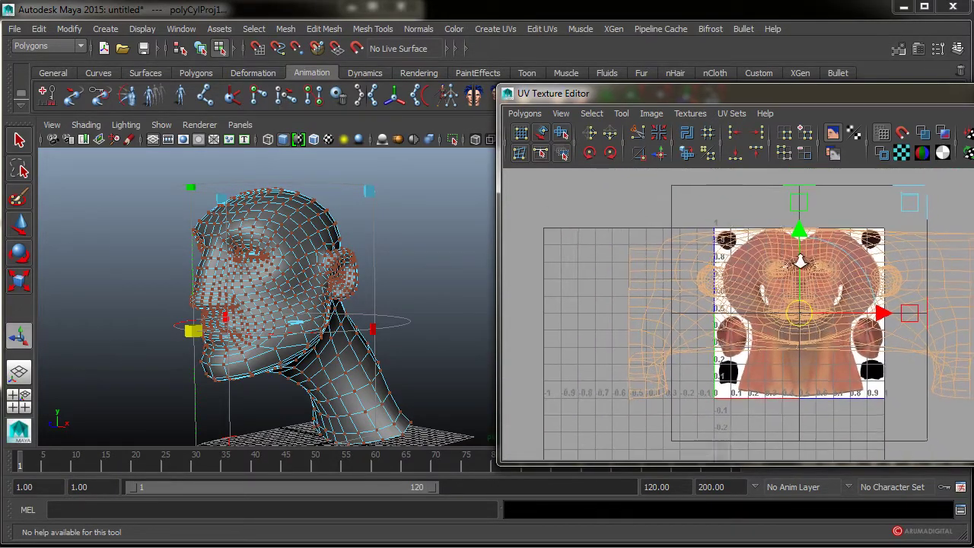
{"action": "scroll", "coordinate": [795, 266], "scroll_direction": "down", "scroll_amount": 2}
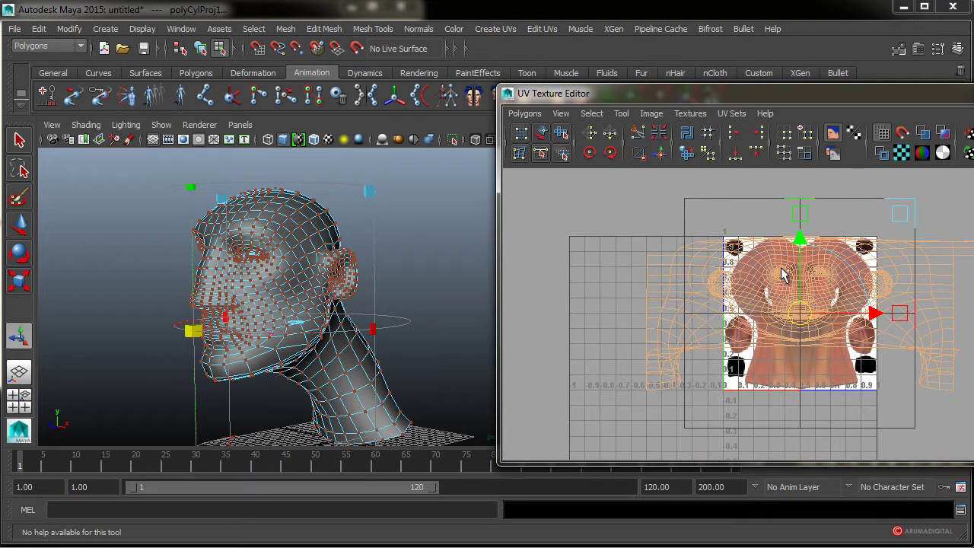
{"action": "right_click_drag", "start_coordinate": [778, 253], "coordinate": [841, 255]}
{"action": "left_click_drag", "start_coordinate": [626, 196], "coordinate": [973, 413]}
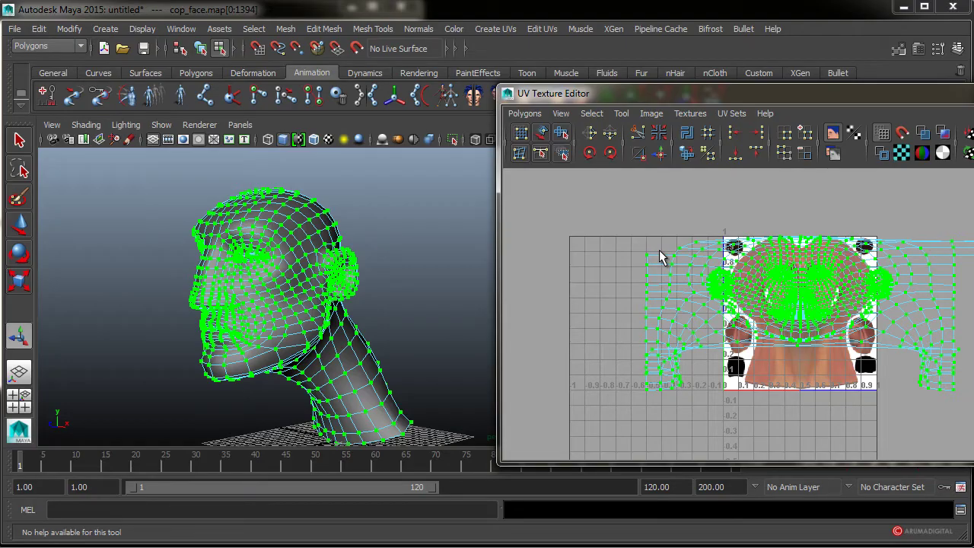
{"action": "left_click", "coordinate": [525, 113]}
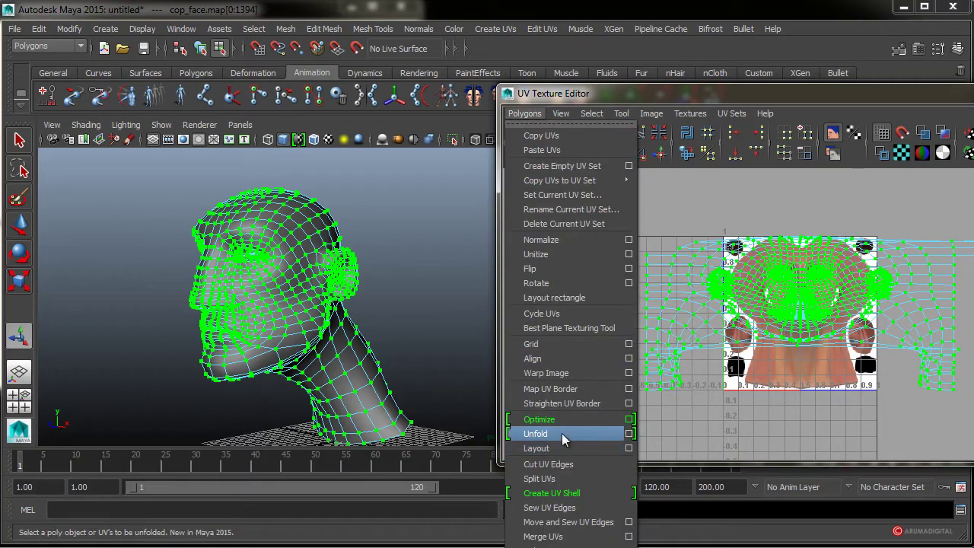
{"action": "left_click", "coordinate": [561, 433]}
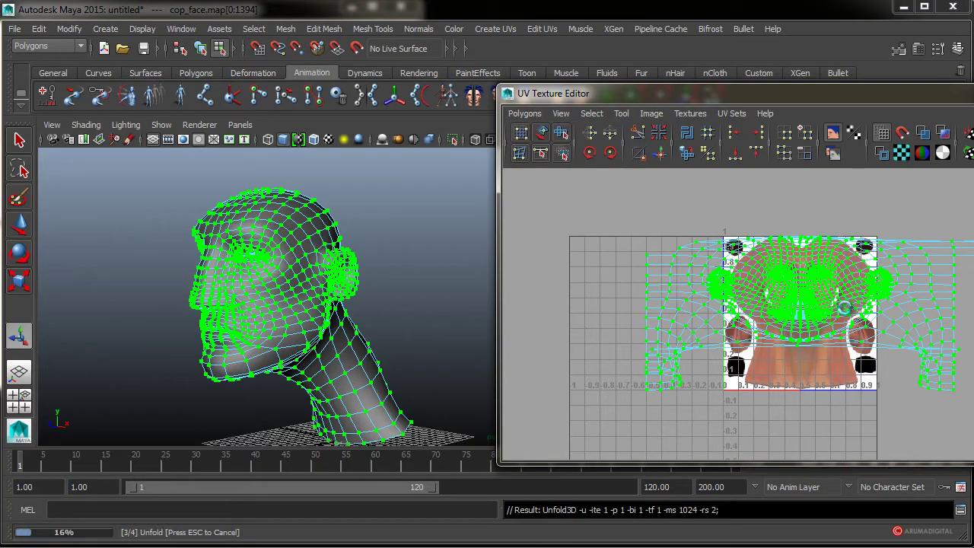
Inspect the unfolded layout, reselect all of the head's UVs and run Optimize on them.
{"action": "right_click_drag", "start_coordinate": [662, 354], "coordinate": [887, 280], "text": "alt"}
{"action": "left_click", "coordinate": [887, 280]}
{"action": "scroll", "coordinate": [778, 323], "scroll_direction": "down", "scroll_amount": 4}
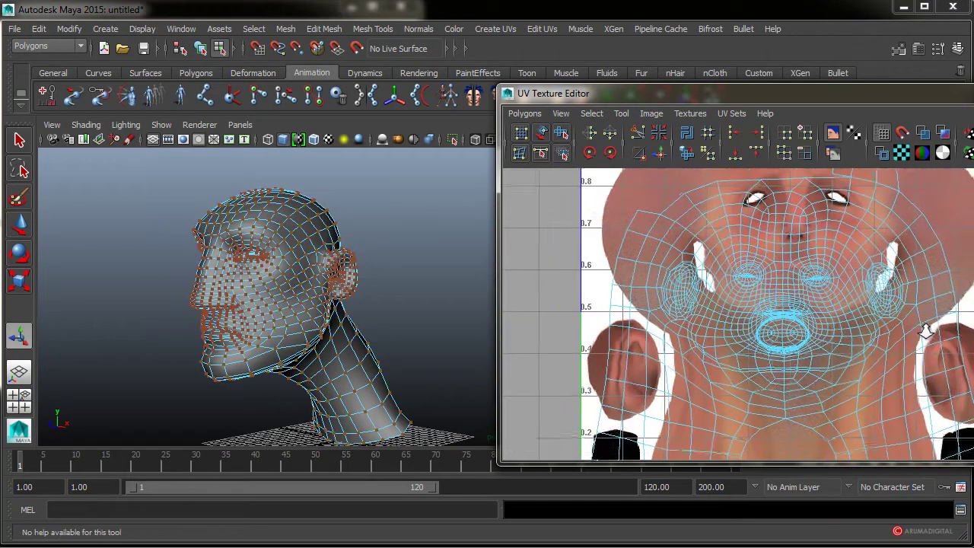
{"action": "middle_click_drag", "start_coordinate": [777, 323], "coordinate": [782, 313], "text": "alt"}
{"action": "right_click_drag", "start_coordinate": [782, 313], "coordinate": [670, 321], "text": "alt"}
{"action": "left_click", "coordinate": [815, 285]}
{"action": "right_click_drag", "start_coordinate": [875, 289], "coordinate": [765, 292], "text": "alt"}
{"action": "left_click_drag", "start_coordinate": [924, 221], "coordinate": [642, 435]}
{"action": "left_click", "coordinate": [525, 112]}
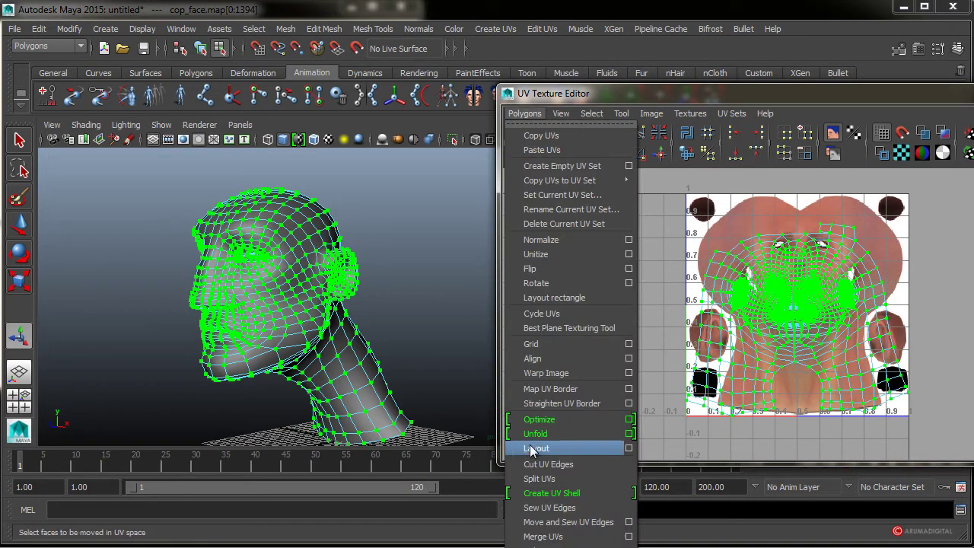
{"action": "left_click", "coordinate": [546, 419]}
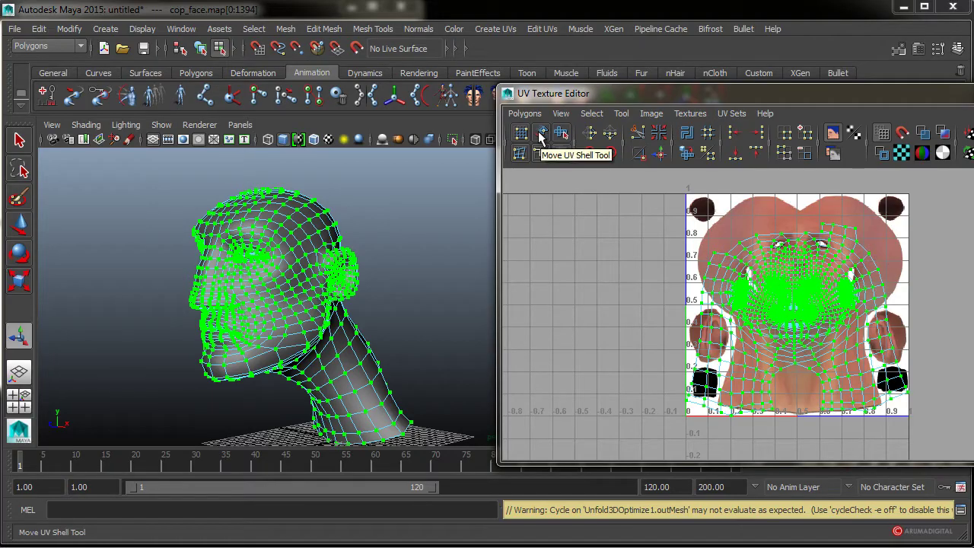
Open the Optimize UVs options, review the method, optimize and room space settings, and close them without applying.
{"action": "left_click", "coordinate": [525, 113]}
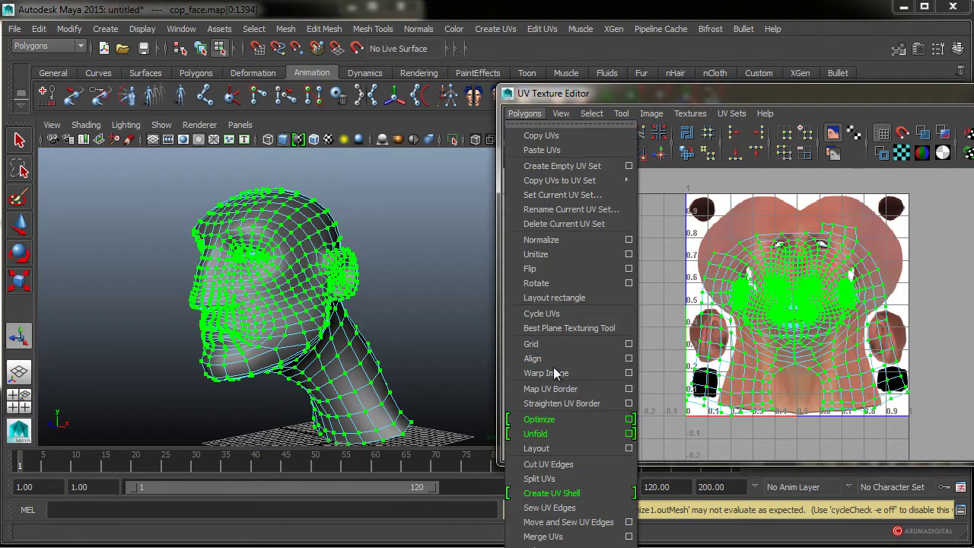
{"action": "left_click", "coordinate": [629, 419]}
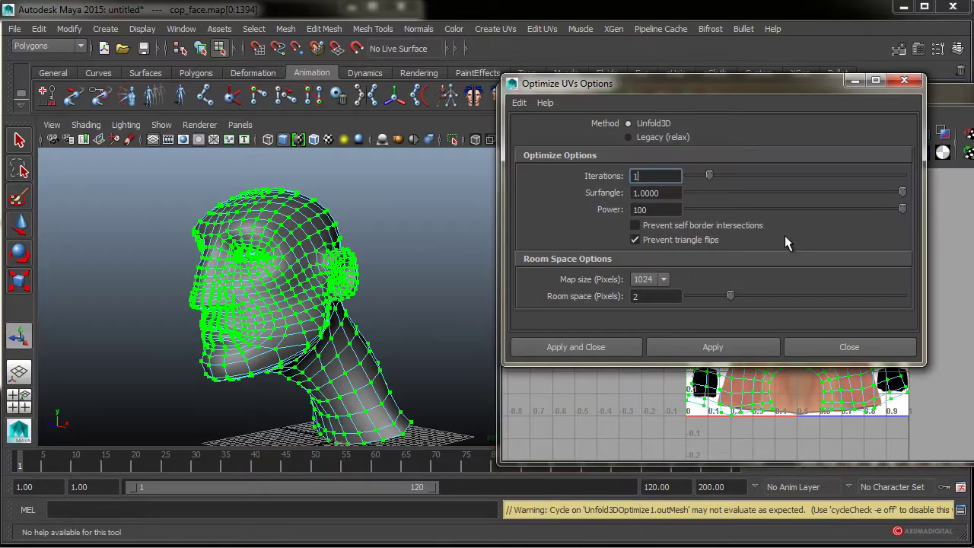
{"action": "left_click_drag", "start_coordinate": [692, 87], "coordinate": [601, 86]}
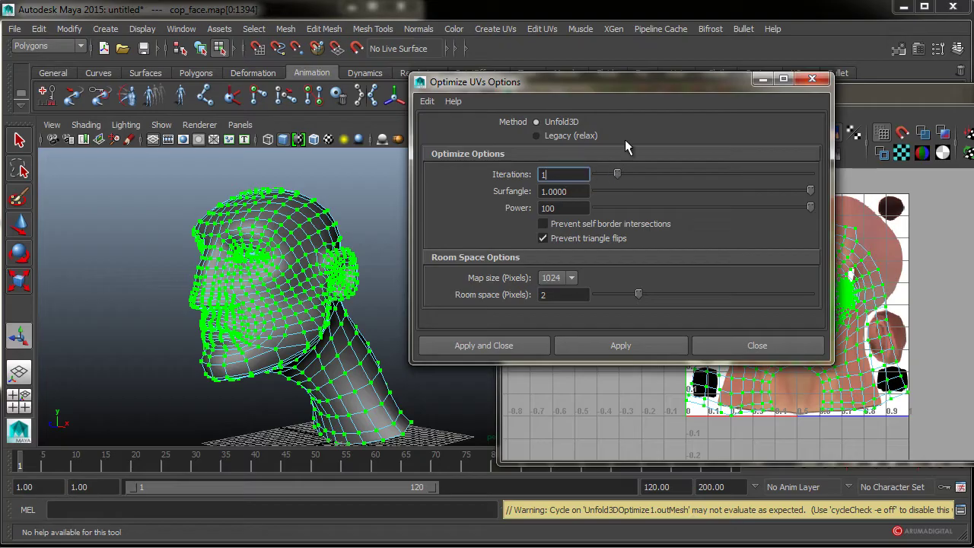
{"action": "left_click_drag", "start_coordinate": [639, 84], "coordinate": [503, 86]}
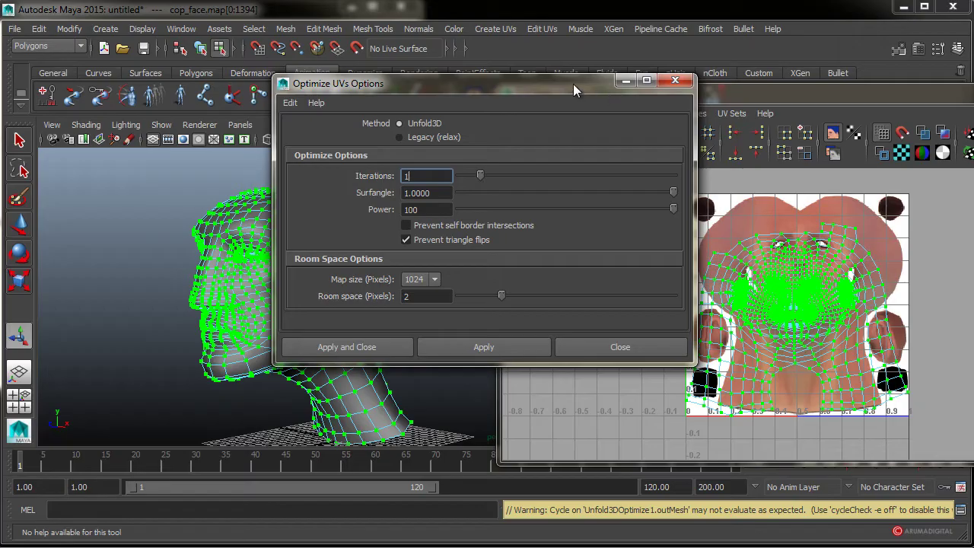
{"action": "left_click_drag", "start_coordinate": [573, 83], "coordinate": [586, 100]}
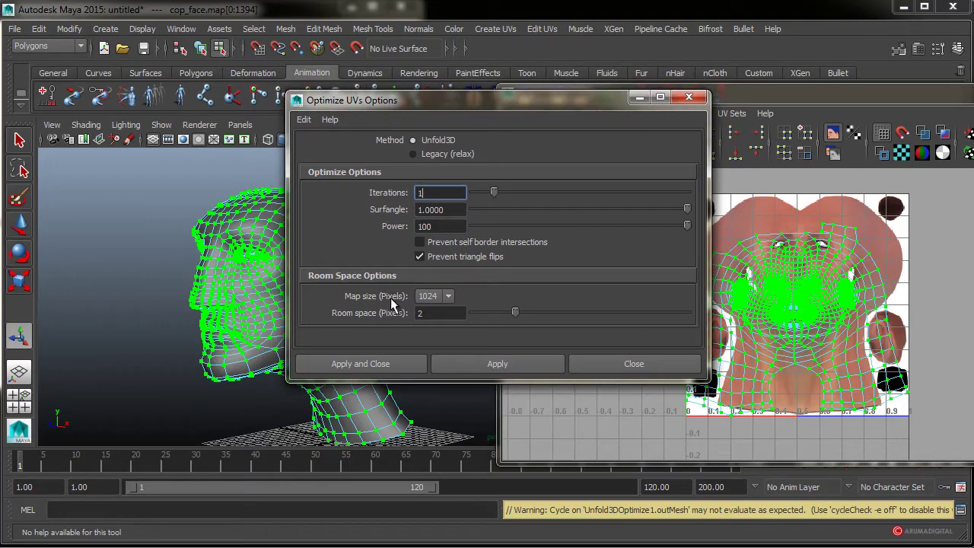
{"action": "left_click", "coordinate": [689, 98]}
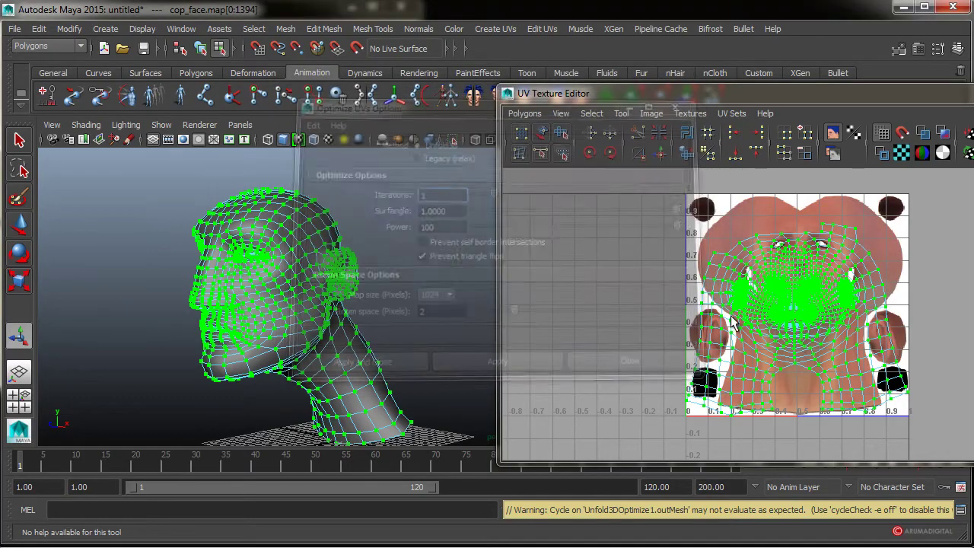
Select the UVs of the lower neck on one side of the layout and split them off with Create UV Shell.
{"action": "scroll", "coordinate": [894, 297], "scroll_direction": "up", "scroll_amount": 5}
{"action": "middle_click_drag", "start_coordinate": [891, 296], "coordinate": [843, 284], "text": "alt"}
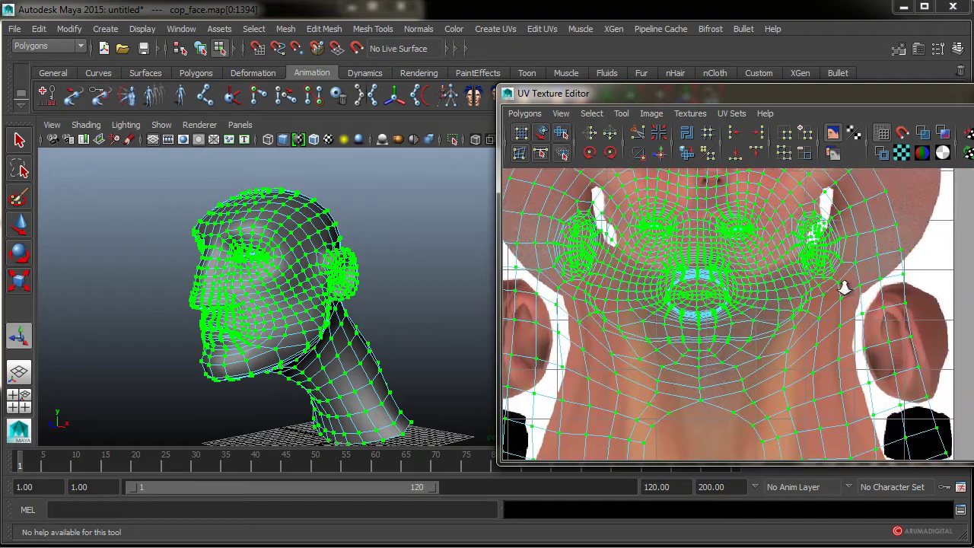
{"action": "right_click_drag", "start_coordinate": [843, 285], "coordinate": [891, 289], "text": "alt"}
{"action": "middle_click_drag", "start_coordinate": [837, 280], "coordinate": [889, 289], "text": "alt"}
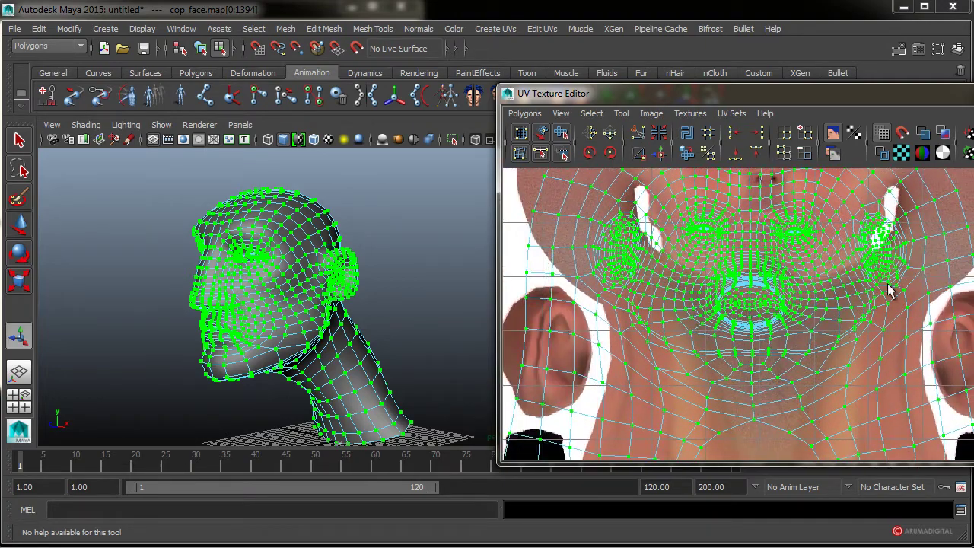
{"action": "right_click_drag", "start_coordinate": [890, 289], "coordinate": [774, 279], "text": "alt"}
{"action": "middle_click_drag", "start_coordinate": [928, 294], "coordinate": [836, 307], "text": "alt"}
{"action": "scroll", "coordinate": [836, 306], "scroll_direction": "down", "scroll_amount": 2}
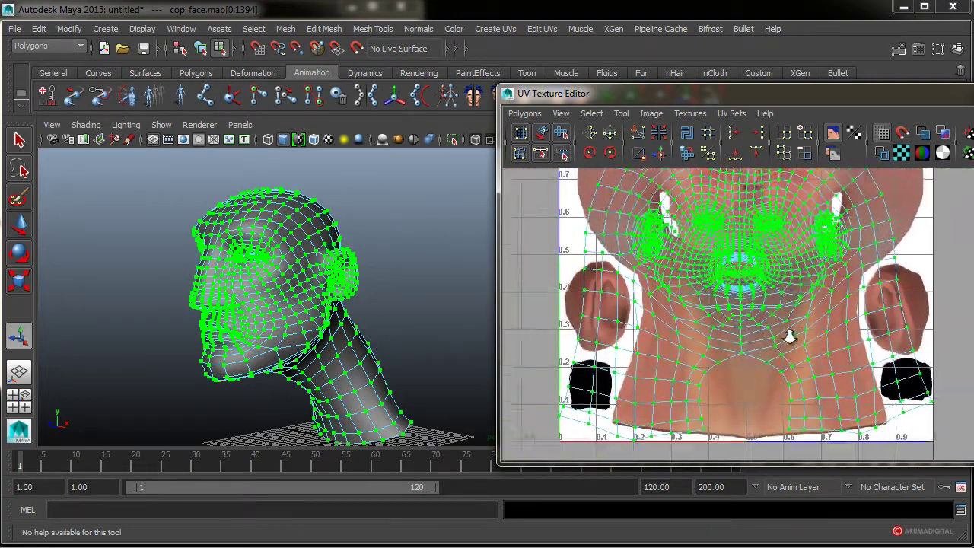
{"action": "left_click_drag", "start_coordinate": [759, 458], "coordinate": [759, 458]}
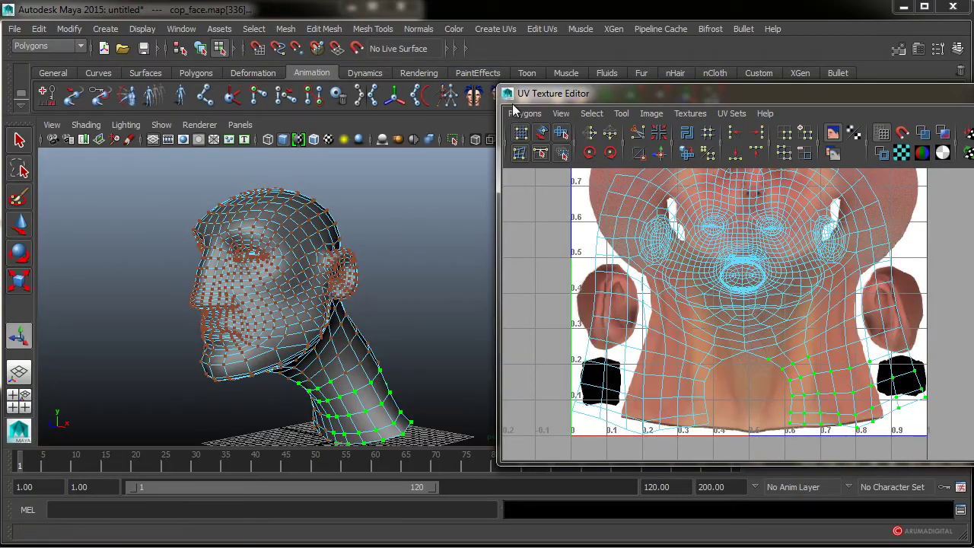
{"action": "left_click", "coordinate": [518, 113]}
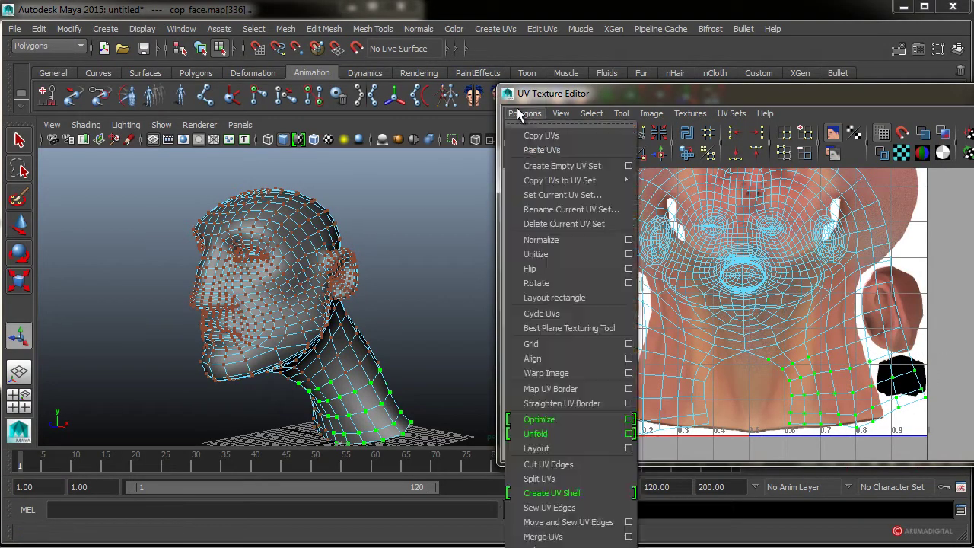
{"action": "left_click", "coordinate": [545, 495]}
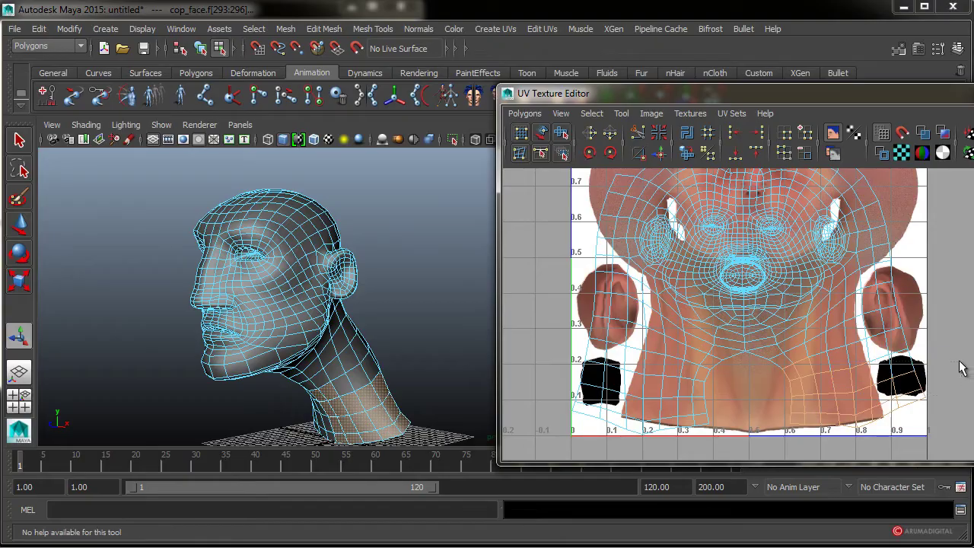
Invert the face selection from the neck shell to the rest of the head, and clear the selection.
{"action": "key", "text": "ctrl+shift+a"}
{"action": "key", "text": "ctrl+z"}
{"action": "key", "text": "ctrl+shift+i"}
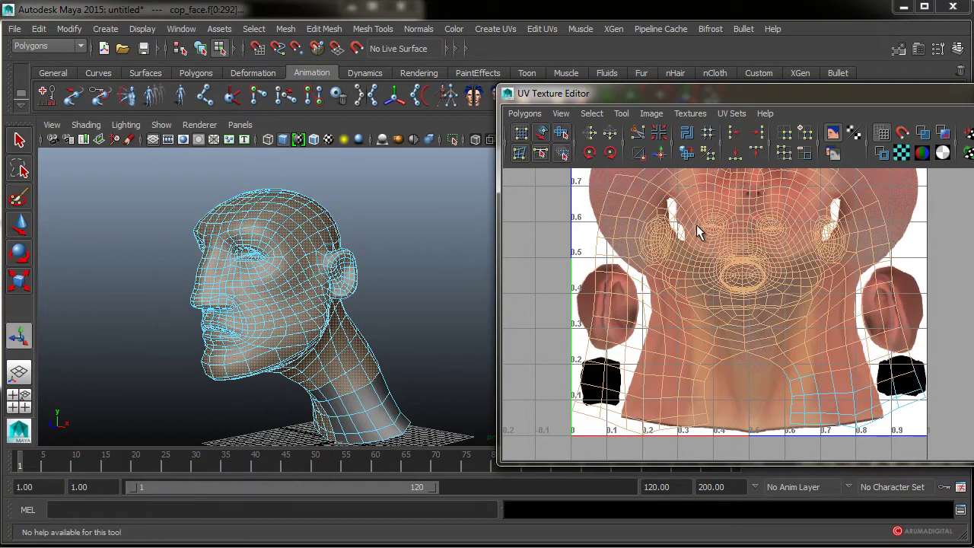
{"action": "left_click", "coordinate": [933, 233]}
{"action": "right_click_drag", "start_coordinate": [933, 233], "coordinate": [880, 293], "text": "alt"}
{"action": "scroll", "coordinate": [778, 218], "scroll_direction": "up", "scroll_amount": 2}
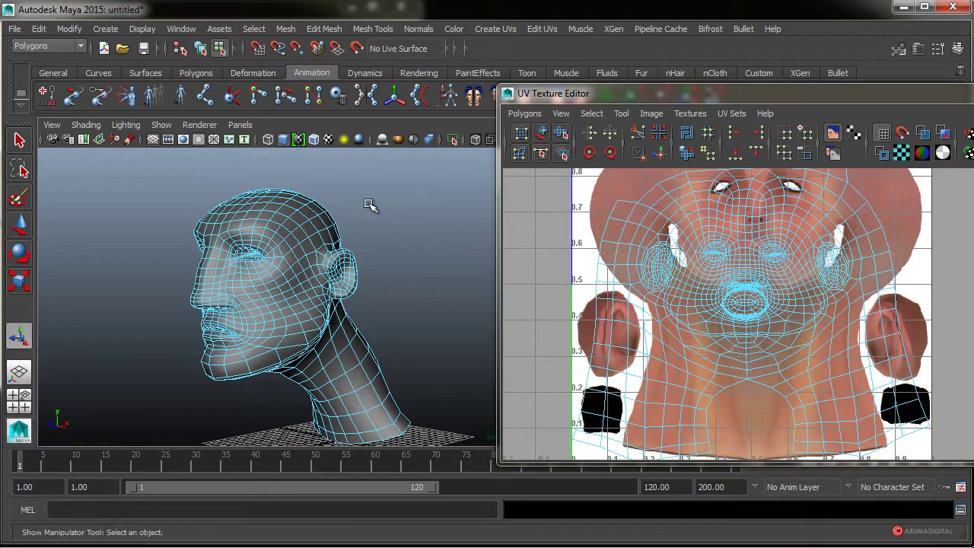
Examine the Tweak UV Tool entry and the commands for converting a selection to its edge, vertex or UV perimeter.
{"action": "mouse_move", "coordinate": [288, 234]}
{"action": "right_mouse_down", "text": "alt"}
{"action": "mouse_move", "coordinate": [424, 226]}
{"action": "mouse_move", "coordinate": [295, 231]}
{"action": "right_mouse_up", "text": "alt"}
{"action": "left_click_drag", "start_coordinate": [295, 233], "coordinate": [321, 233], "text": "alt"}
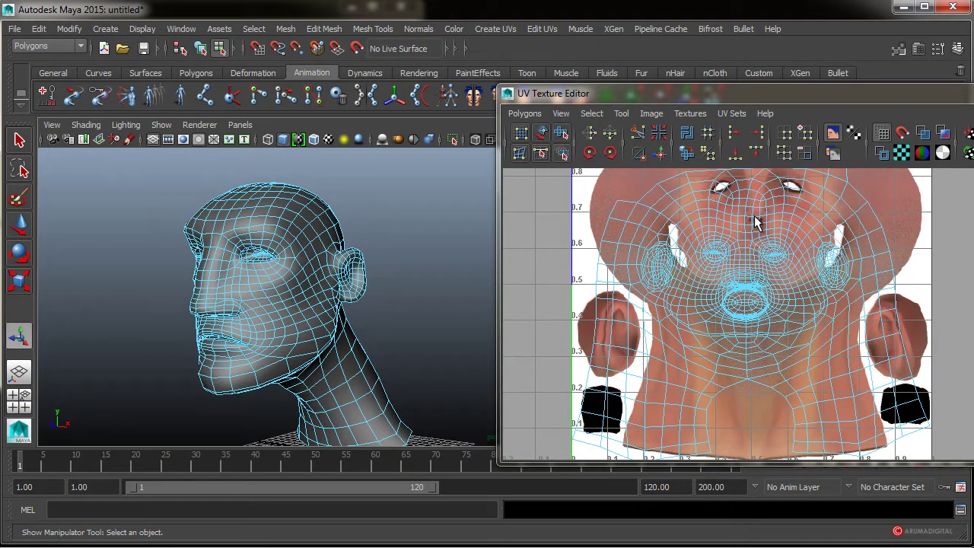
{"action": "left_click", "coordinate": [621, 113]}
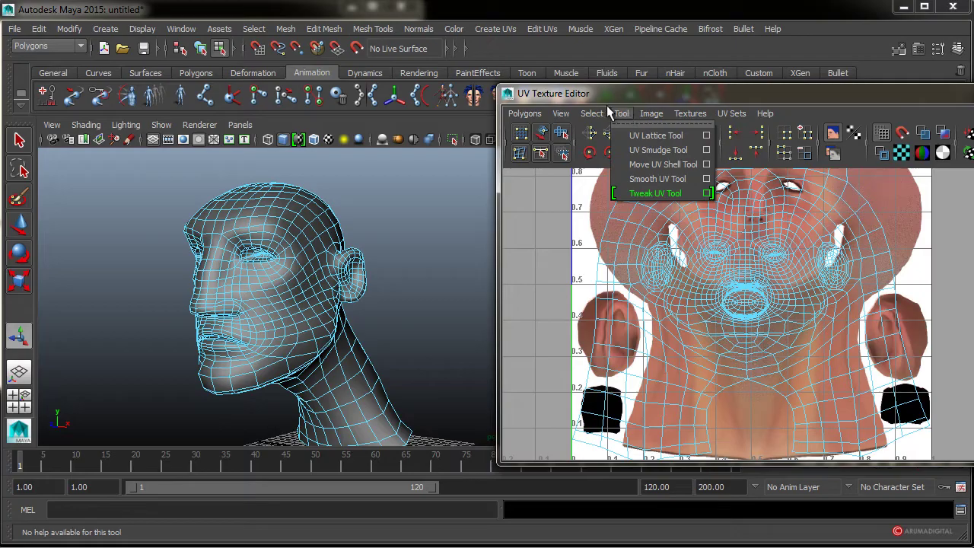
{"action": "left_click", "coordinate": [656, 196]}
{"action": "left_click", "coordinate": [591, 114]}
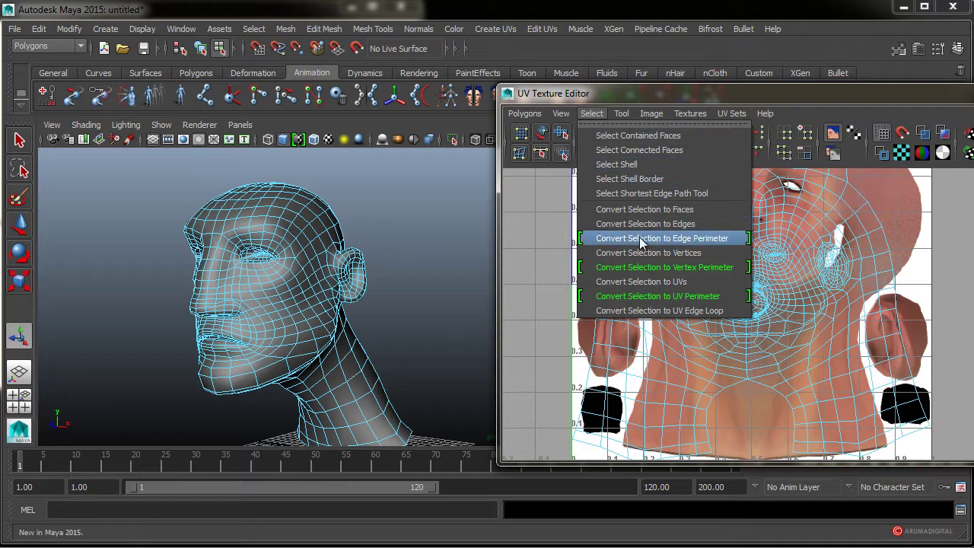
{"action": "left_click", "coordinate": [693, 239]}
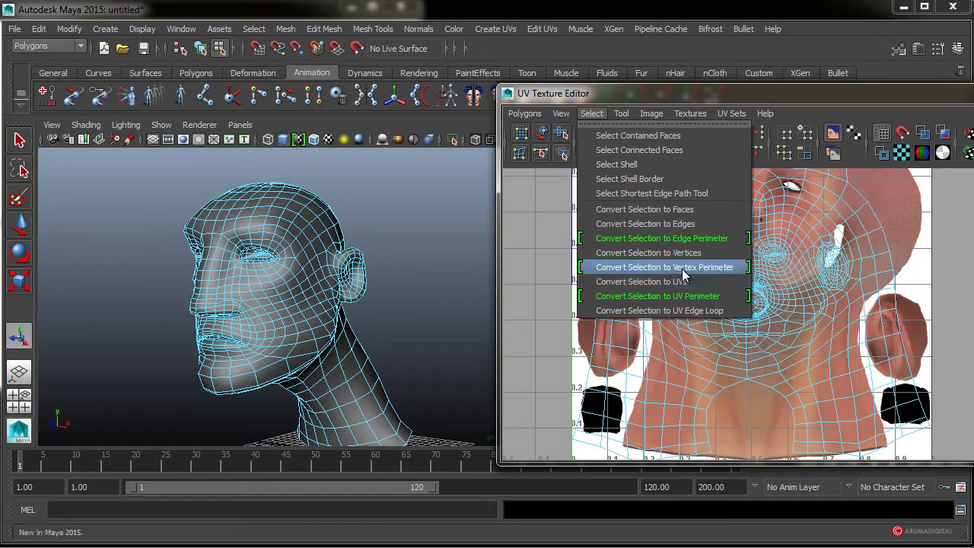
{"action": "left_click", "coordinate": [730, 269]}
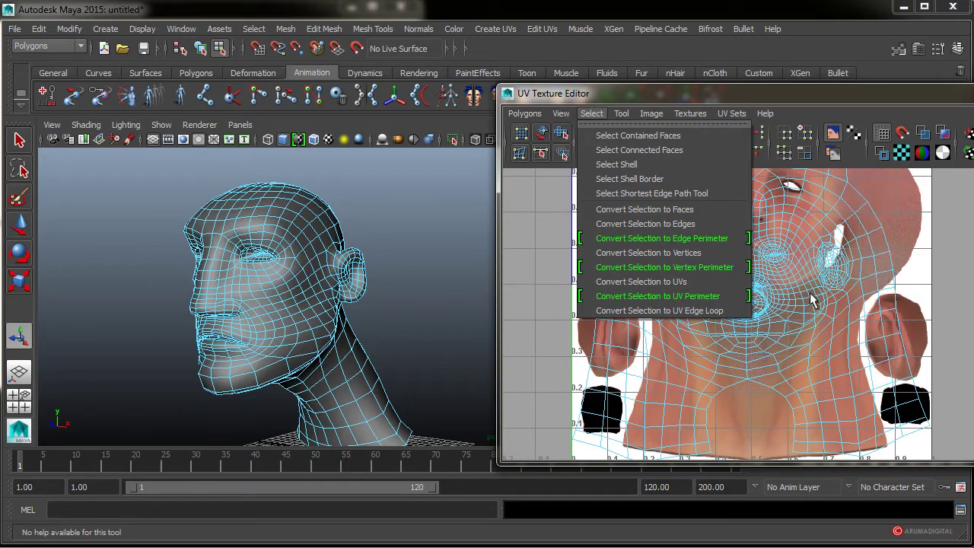
{"action": "left_click", "coordinate": [796, 97]}
{"action": "right_click_drag", "start_coordinate": [865, 293], "coordinate": [763, 296], "text": "alt"}
{"action": "mouse_move", "coordinate": [764, 296]}
{"action": "middle_mouse_down", "text": "alt"}
{"action": "mouse_move", "coordinate": [782, 297]}
{"action": "mouse_move", "coordinate": [774, 295]}
{"action": "middle_mouse_up", "text": "alt"}
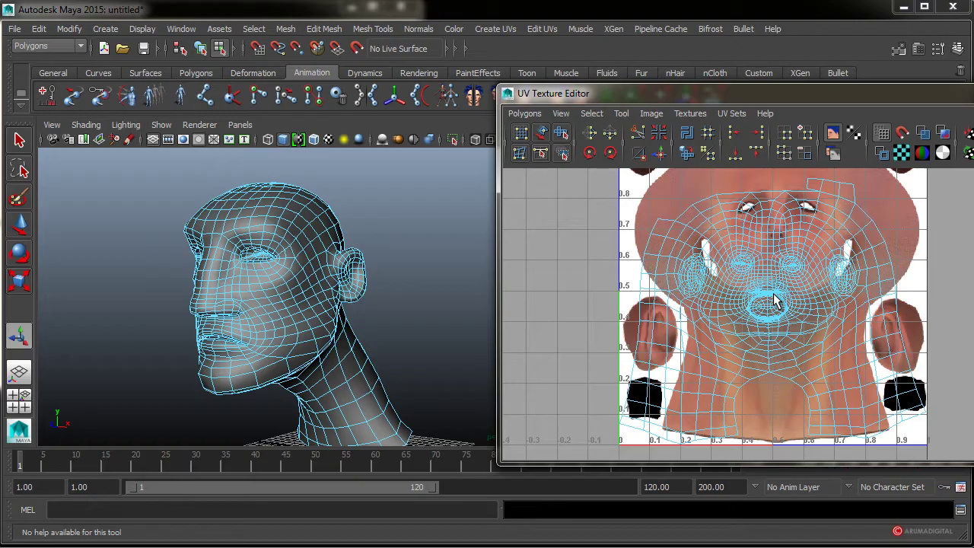
Select the faces of the head's main UV shell and turn on the UV distortion display.
{"action": "right_click_drag", "start_coordinate": [299, 281], "coordinate": [348, 281], "text": "alt"}
{"action": "left_click_drag", "start_coordinate": [283, 282], "coordinate": [326, 271], "text": "alt"}
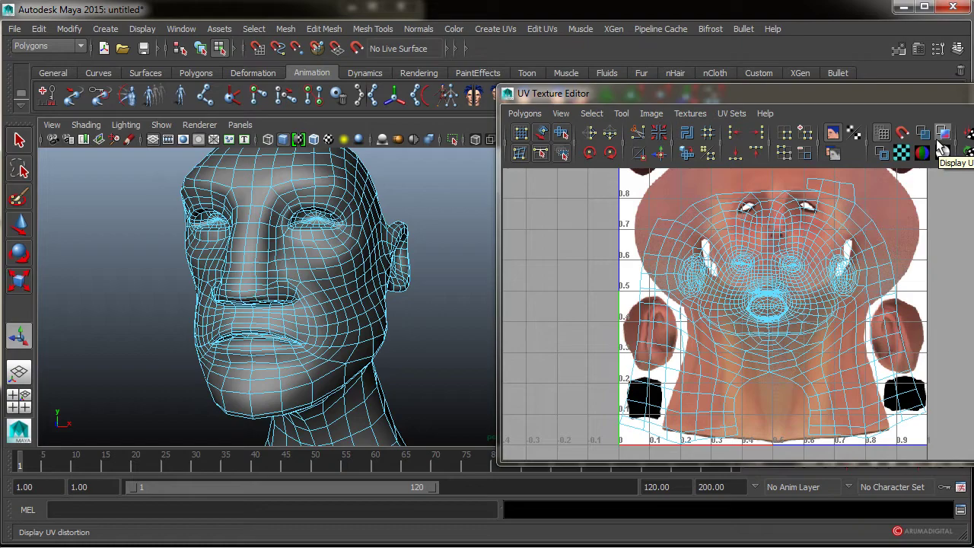
{"action": "right_click_drag", "start_coordinate": [683, 318], "coordinate": [875, 259], "text": "alt"}
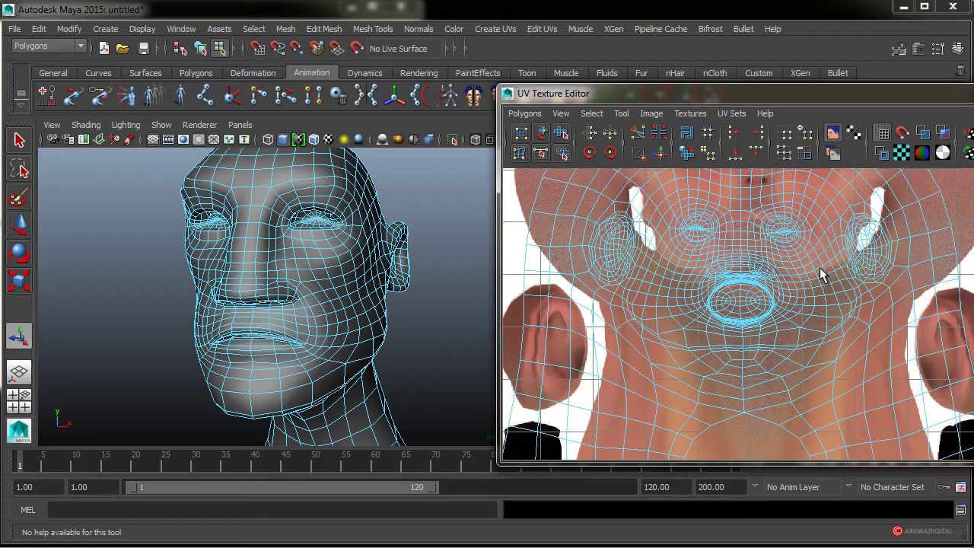
{"action": "double_click", "coordinate": [760, 273]}
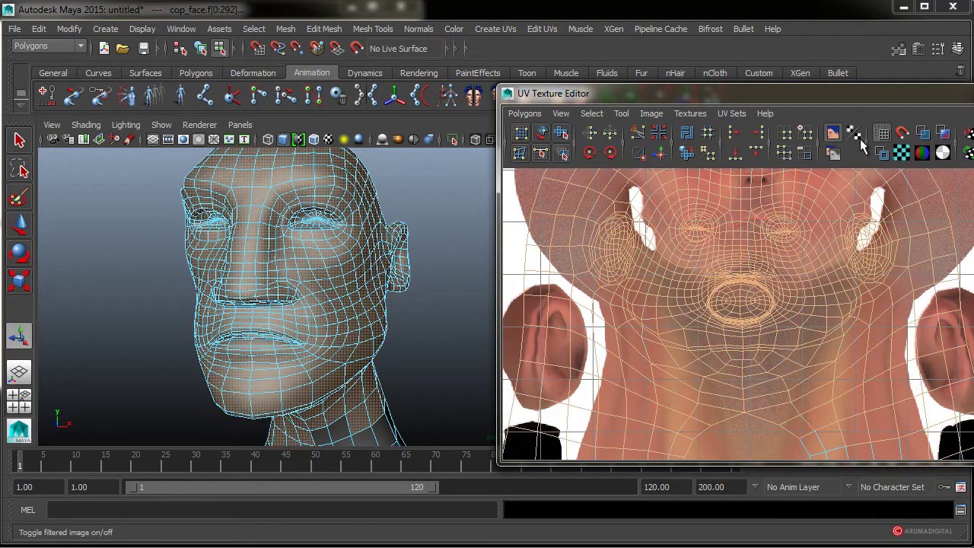
{"action": "left_click", "coordinate": [943, 137]}
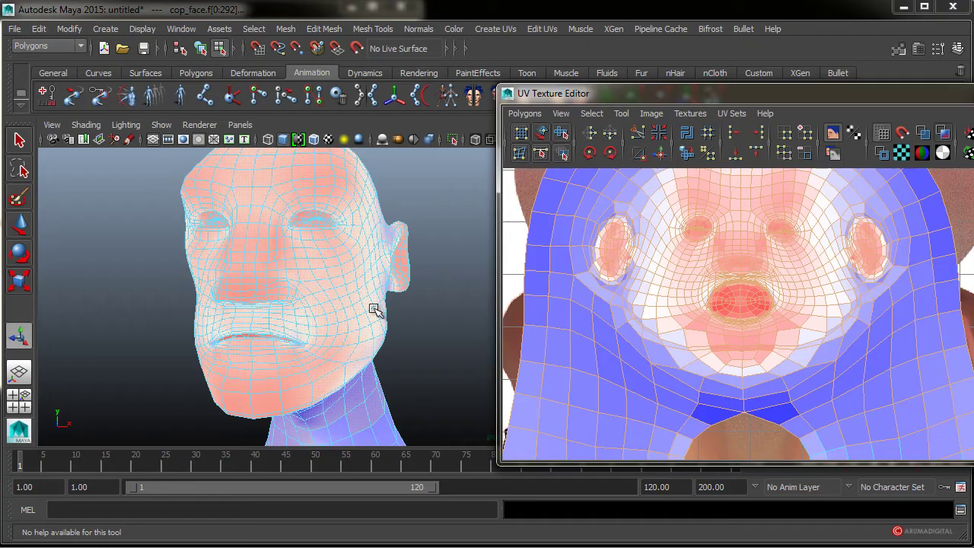
Examine the distortion colours on the head model and around the mouth, eyes, ears and neck in the UV layout.
{"action": "left_click_drag", "start_coordinate": [373, 309], "coordinate": [407, 317], "text": "alt"}
{"action": "left_click", "coordinate": [292, 294]}
{"action": "left_click", "coordinate": [682, 316]}
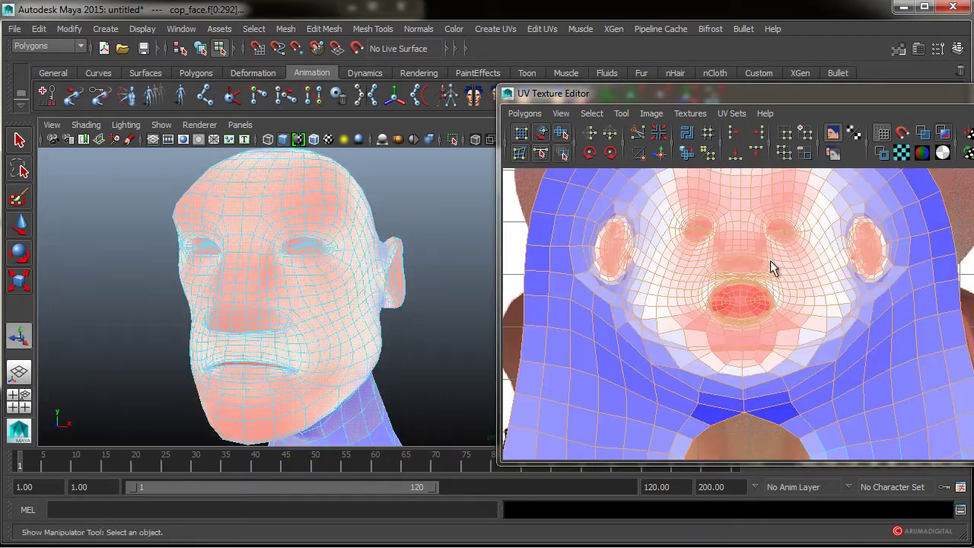
{"action": "scroll", "coordinate": [706, 283], "scroll_direction": "up", "scroll_amount": 6}
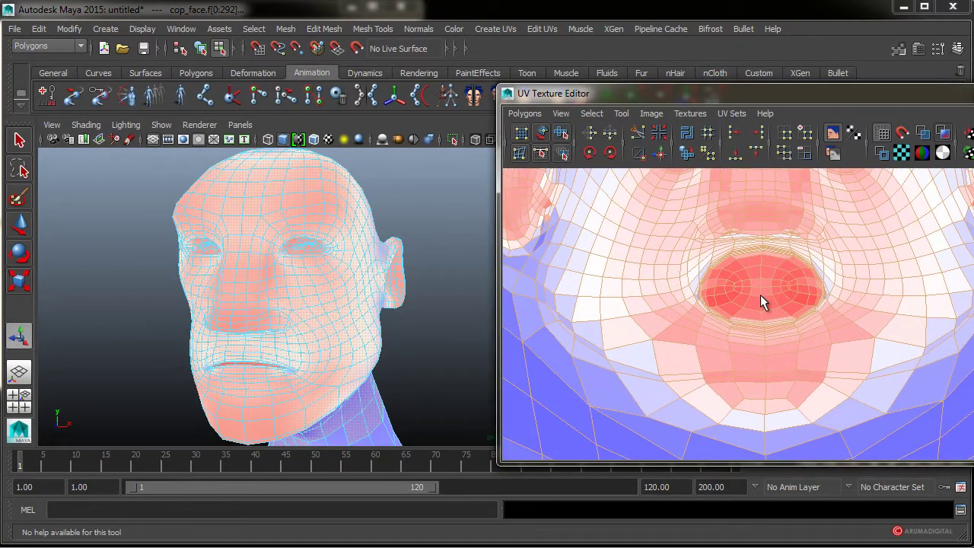
{"action": "scroll", "coordinate": [797, 293], "scroll_direction": "down", "scroll_amount": 5}
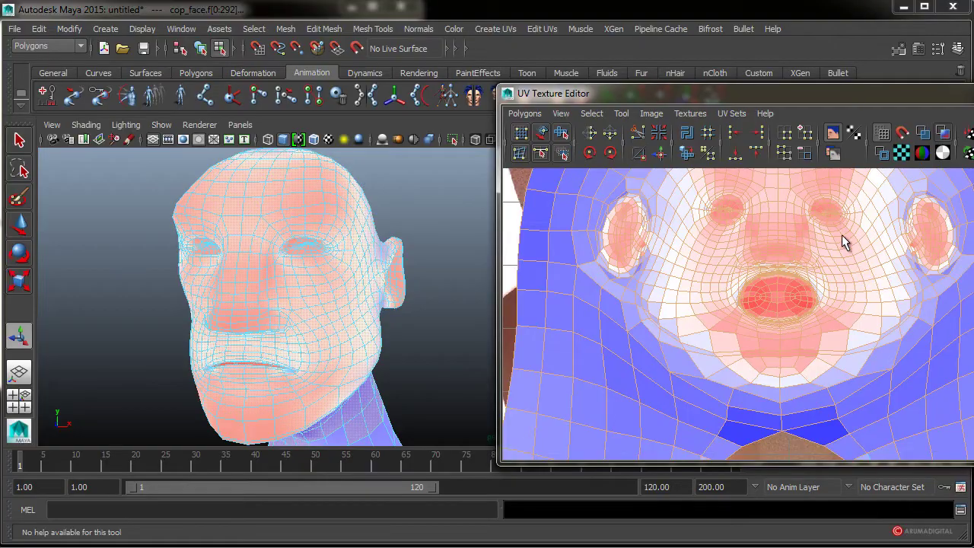
{"action": "right_click_drag", "start_coordinate": [860, 271], "coordinate": [764, 276], "text": "alt"}
{"action": "right_click_drag", "start_coordinate": [861, 259], "coordinate": [868, 254], "text": "alt"}
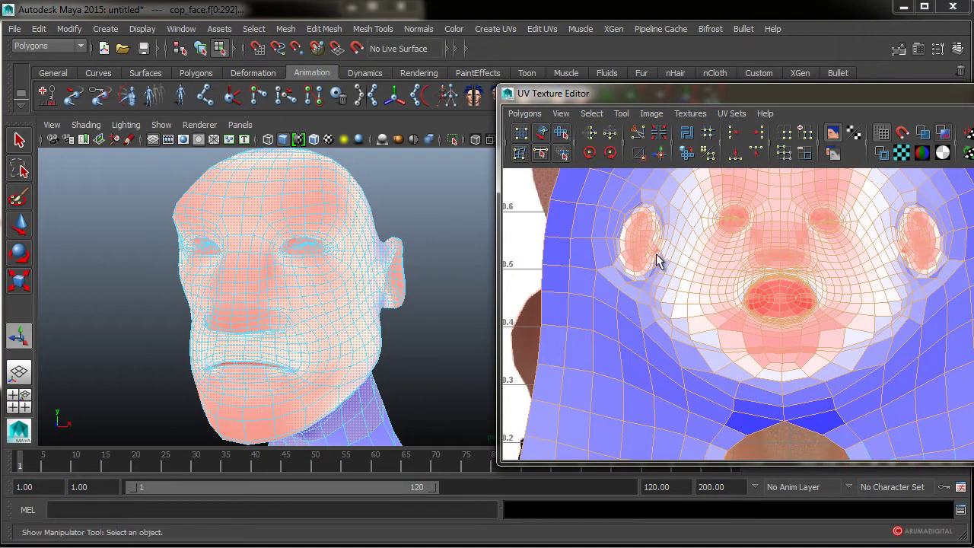
{"action": "right_click_drag", "start_coordinate": [691, 253], "coordinate": [636, 256], "text": "alt"}
{"action": "middle_click_drag", "start_coordinate": [636, 260], "coordinate": [618, 298], "text": "alt"}
Move the head's UV shell slightly upward in the layout with the Move UV Shell Tool.
{"action": "left_click", "coordinate": [541, 133]}
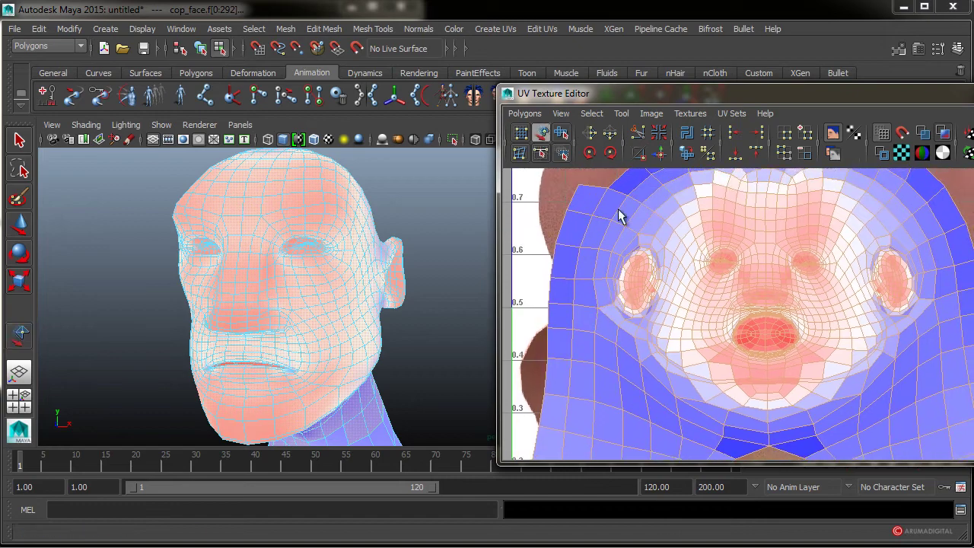
{"action": "left_click", "coordinate": [682, 264]}
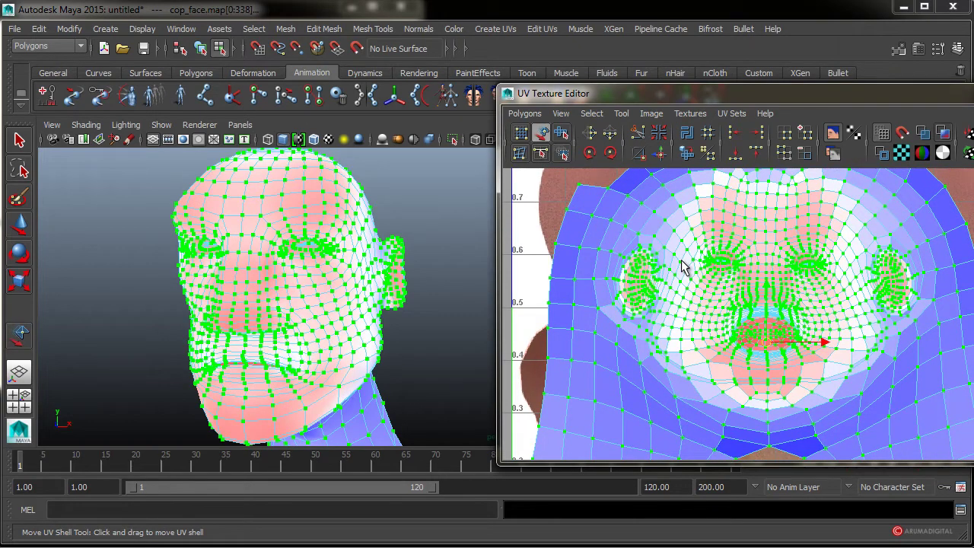
{"action": "mouse_move", "coordinate": [681, 260]}
{"action": "left_mouse_down"}
{"action": "mouse_move", "coordinate": [667, 220]}
{"action": "mouse_move", "coordinate": [676, 251]}
{"action": "left_mouse_up"}
{"action": "key", "text": "ctrl+z"}
{"action": "right_click_drag", "start_coordinate": [728, 298], "coordinate": [811, 293], "text": "alt"}
{"action": "left_click_drag", "start_coordinate": [762, 342], "coordinate": [777, 317]}
{"action": "right_click_drag", "start_coordinate": [813, 320], "coordinate": [736, 319], "text": "alt"}
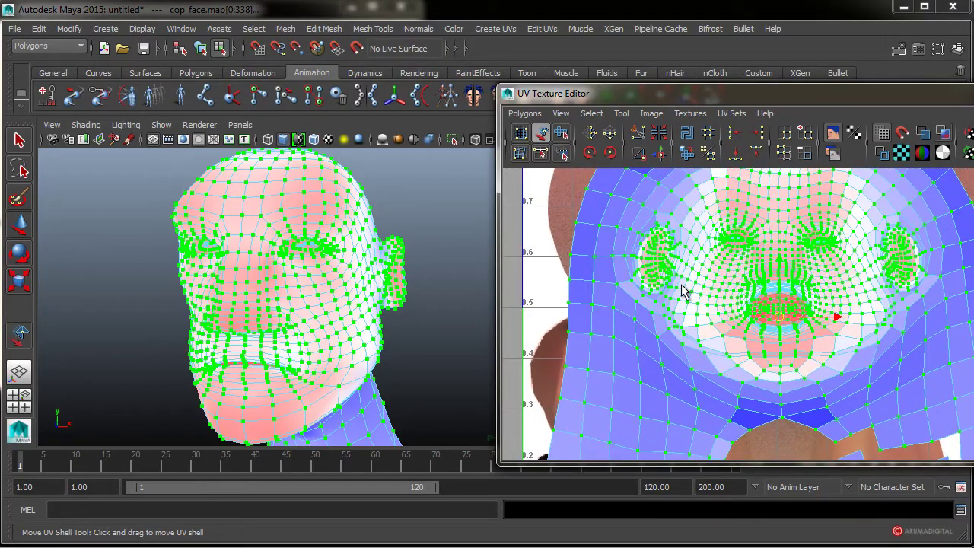
Replace the UV distortion display with checkered tiles on the head and the UV layout.
{"action": "right_click_drag", "start_coordinate": [353, 268], "coordinate": [341, 279], "text": "alt"}
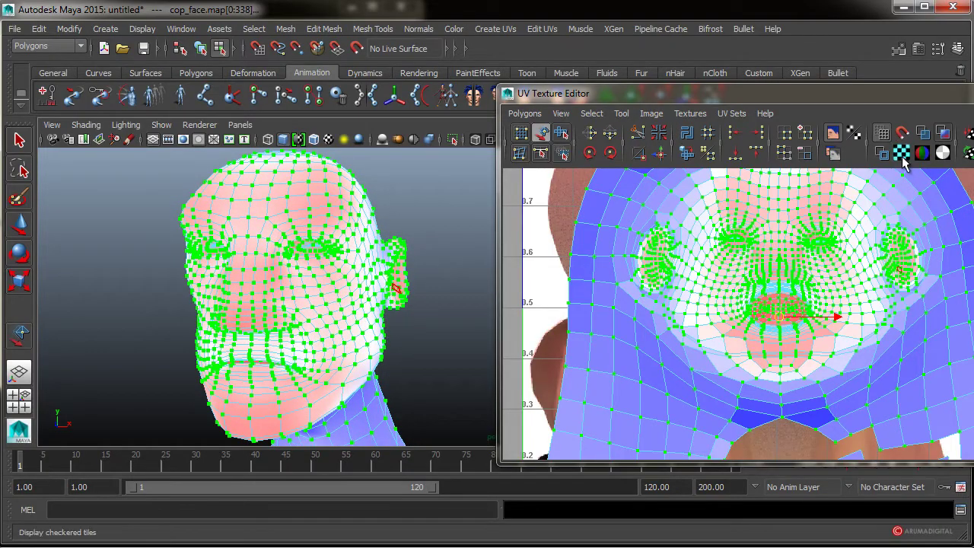
{"action": "right_click", "coordinate": [767, 227]}
{"action": "right_click_drag", "start_coordinate": [760, 225], "coordinate": [795, 229]}
{"action": "left_click", "coordinate": [942, 153]}
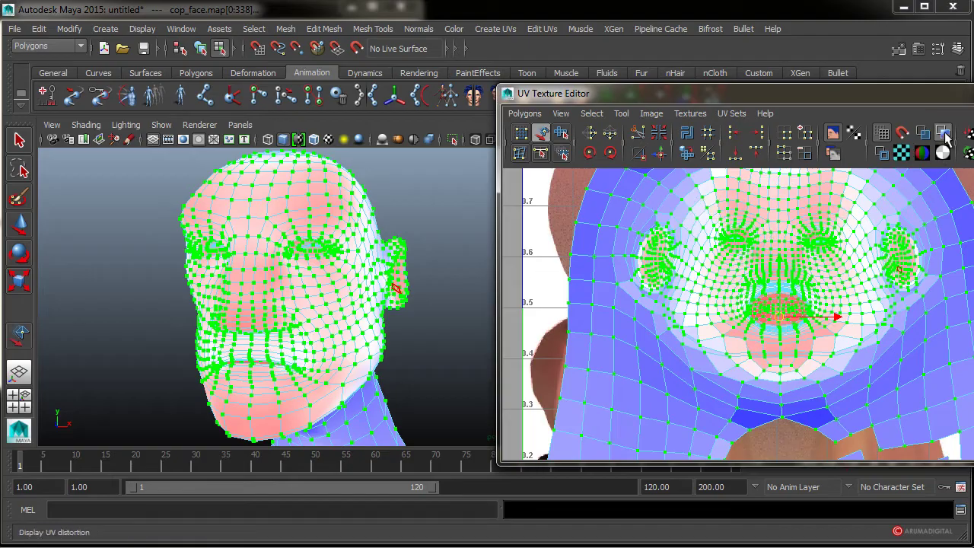
{"action": "left_click", "coordinate": [902, 155]}
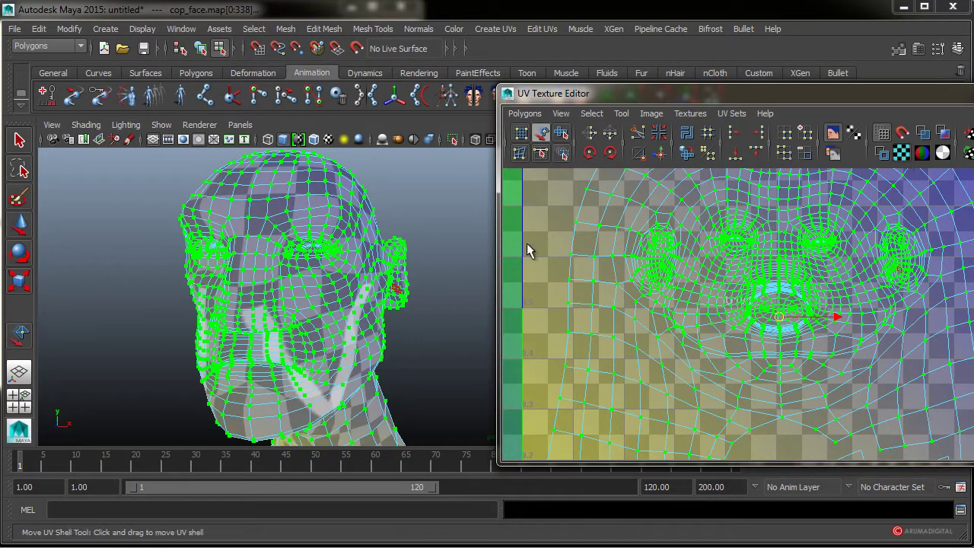
Leave component selection for object mode and select the whole head mesh.
{"action": "mouse_move", "coordinate": [302, 302]}
{"action": "left_mouse_down", "text": "alt"}
{"action": "mouse_move", "coordinate": [341, 284]}
{"action": "mouse_move", "coordinate": [307, 285]}
{"action": "mouse_move", "coordinate": [305, 299]}
{"action": "left_mouse_up", "text": "alt"}
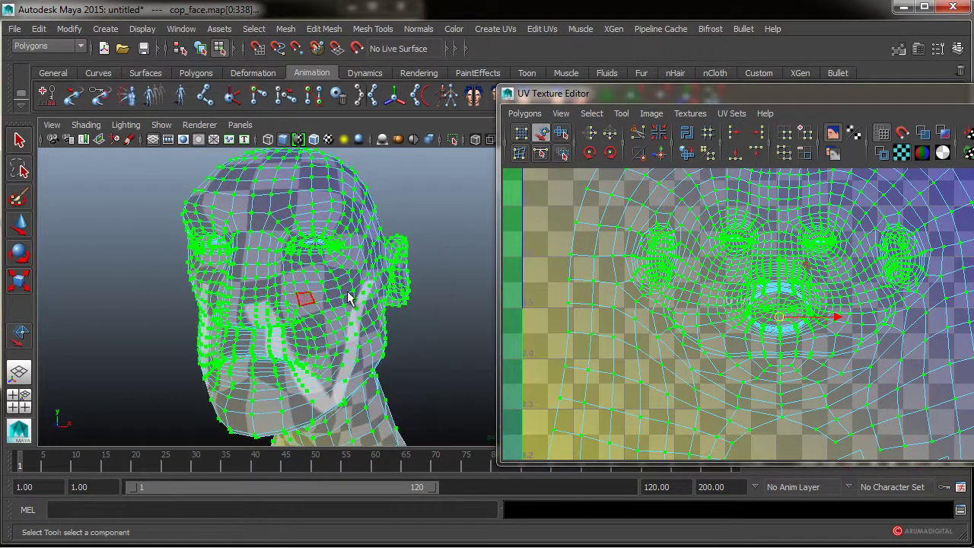
{"action": "left_click", "coordinate": [408, 312]}
{"action": "left_click_drag", "start_coordinate": [360, 308], "coordinate": [286, 291], "text": "alt"}
{"action": "right_click_drag", "start_coordinate": [285, 290], "coordinate": [344, 273]}
{"action": "left_click", "coordinate": [342, 308]}
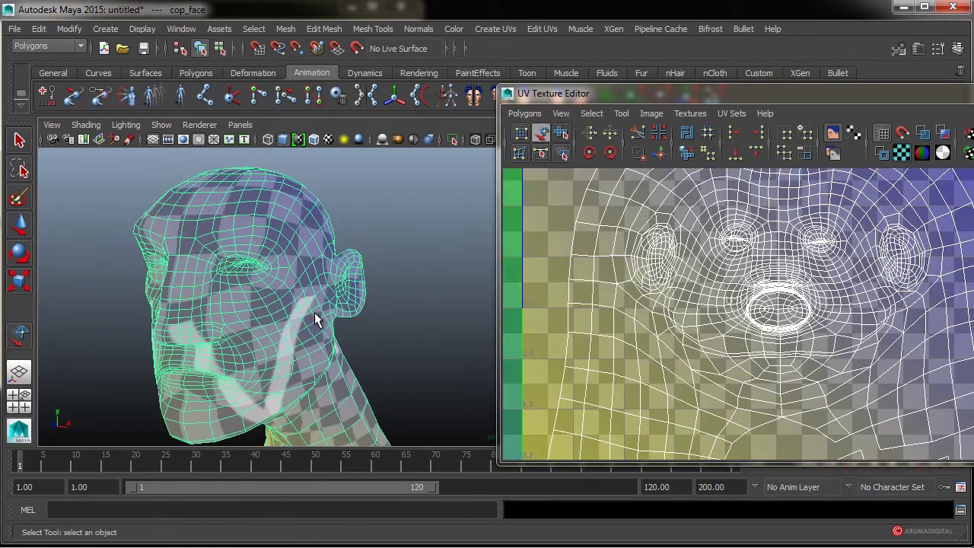
Examine the checker pattern on the face, chin and neck, and the coloured, labelled UV tiles around the layout.
{"action": "left_click_drag", "start_coordinate": [338, 299], "coordinate": [320, 289], "text": "alt"}
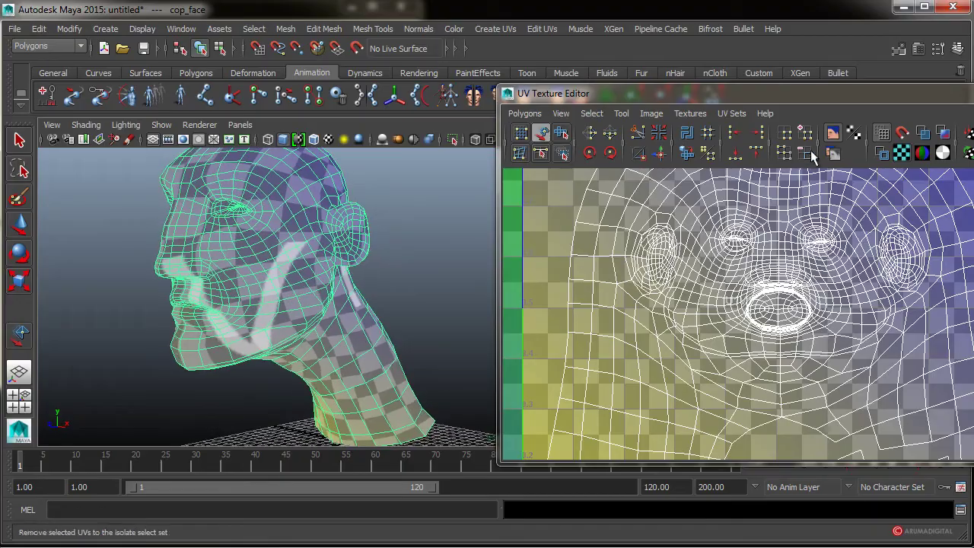
{"action": "right_click_drag", "start_coordinate": [227, 302], "coordinate": [294, 291], "text": "alt"}
{"action": "left_click_drag", "start_coordinate": [293, 291], "coordinate": [367, 297], "text": "alt"}
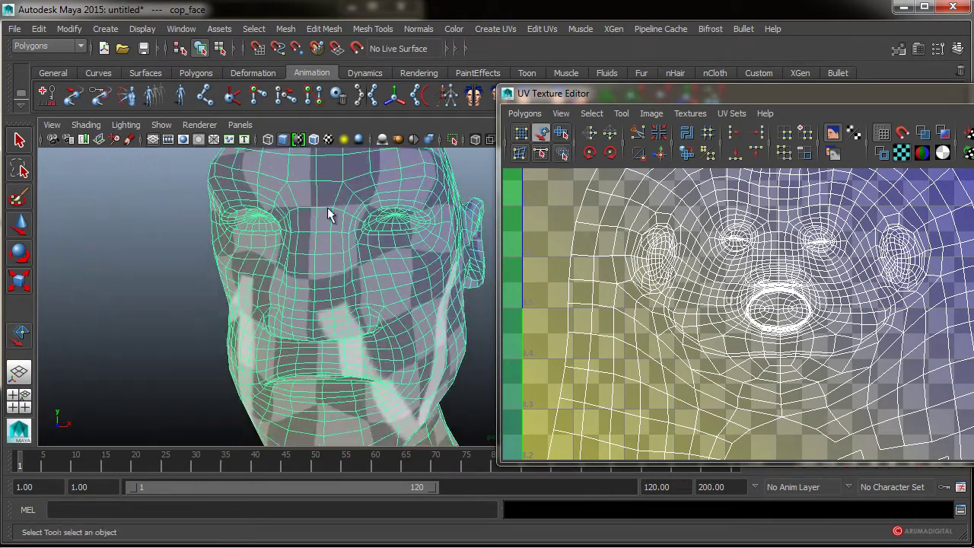
{"action": "left_click_drag", "start_coordinate": [318, 323], "coordinate": [385, 372], "text": "alt"}
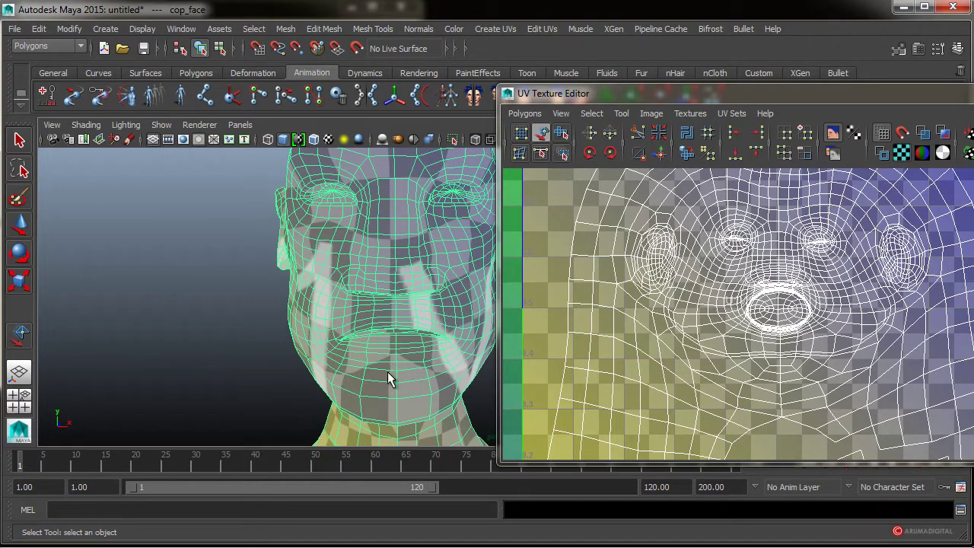
{"action": "middle_click_drag", "start_coordinate": [315, 359], "coordinate": [408, 291], "text": "alt"}
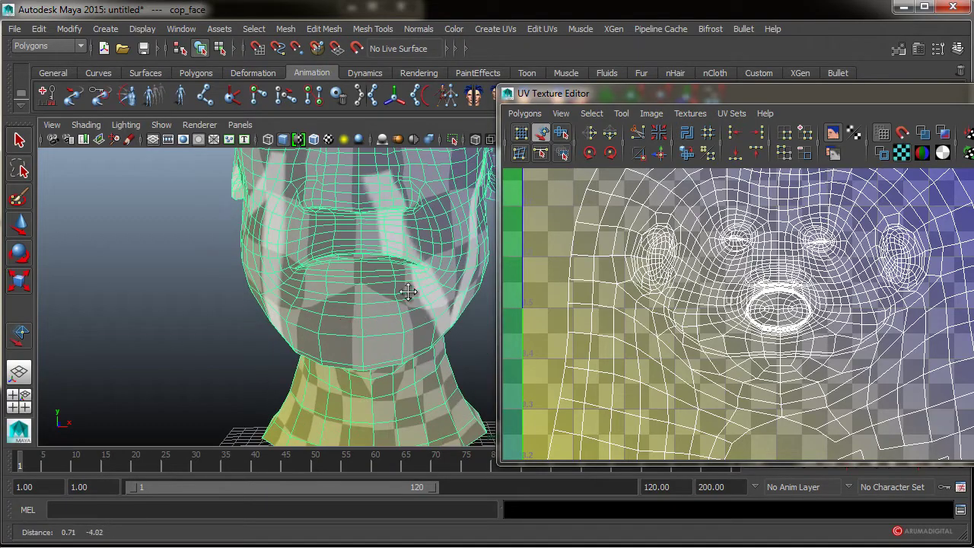
{"action": "scroll", "coordinate": [413, 298], "scroll_direction": "up", "scroll_amount": 5}
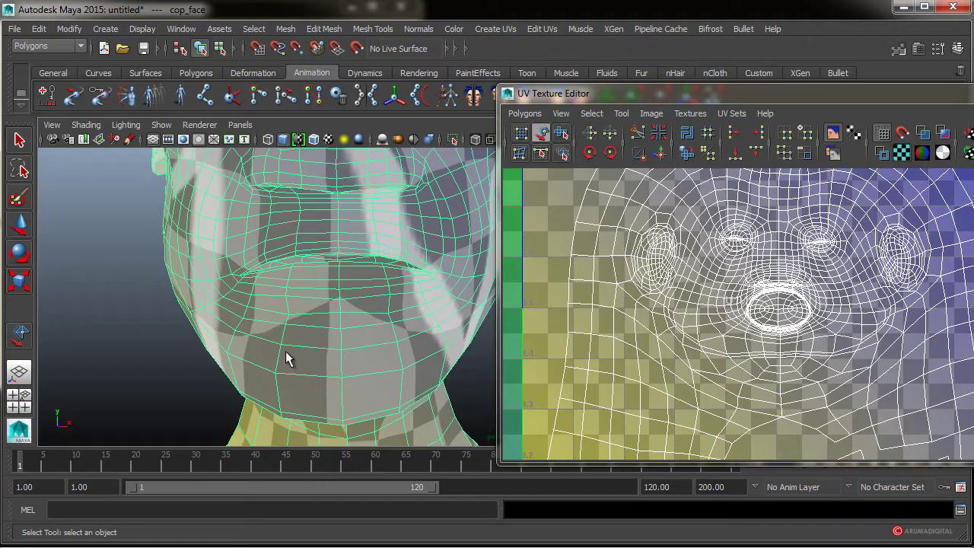
{"action": "right_click_drag", "start_coordinate": [763, 327], "coordinate": [439, 335], "text": "alt"}
{"action": "scroll", "coordinate": [806, 315], "scroll_direction": "down", "scroll_amount": 6}
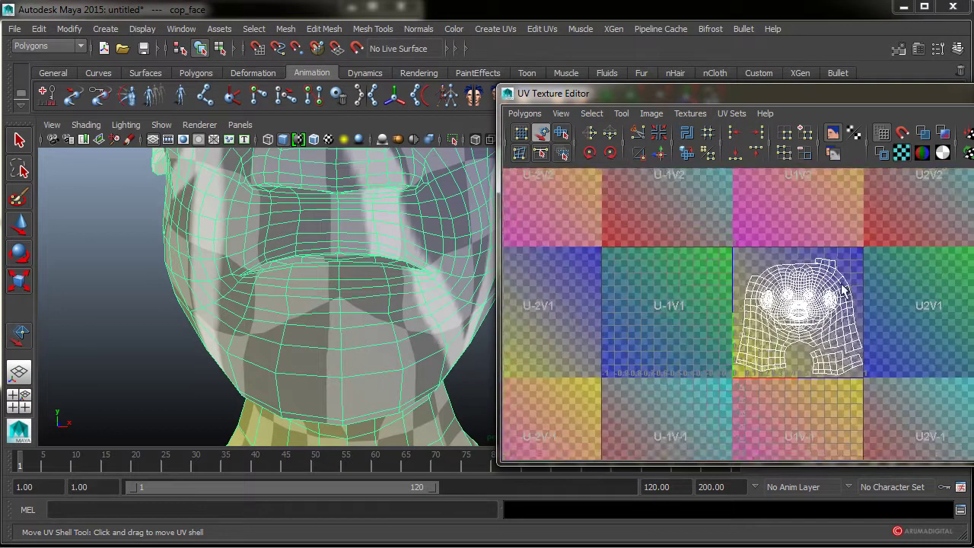
{"action": "left_click_drag", "start_coordinate": [826, 97], "coordinate": [694, 81]}
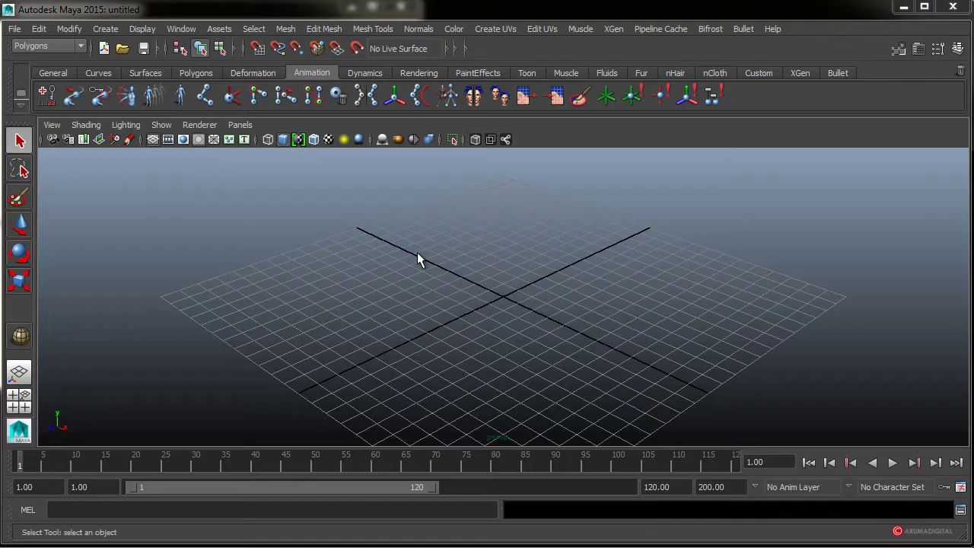
Create a tall upright polygon helix at the centre of the grid.
{"action": "left_click", "coordinate": [106, 29]}
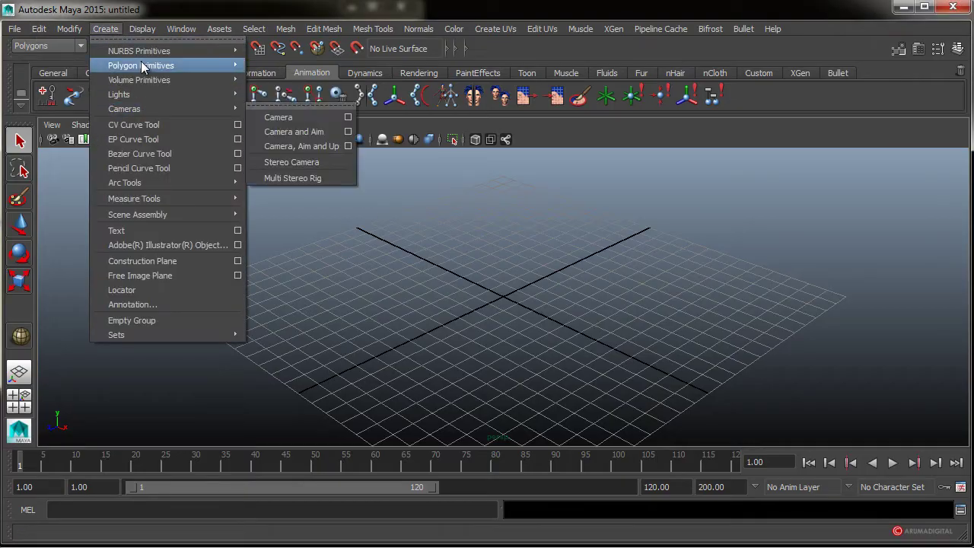
{"action": "mouse_move", "coordinate": [141, 67]}
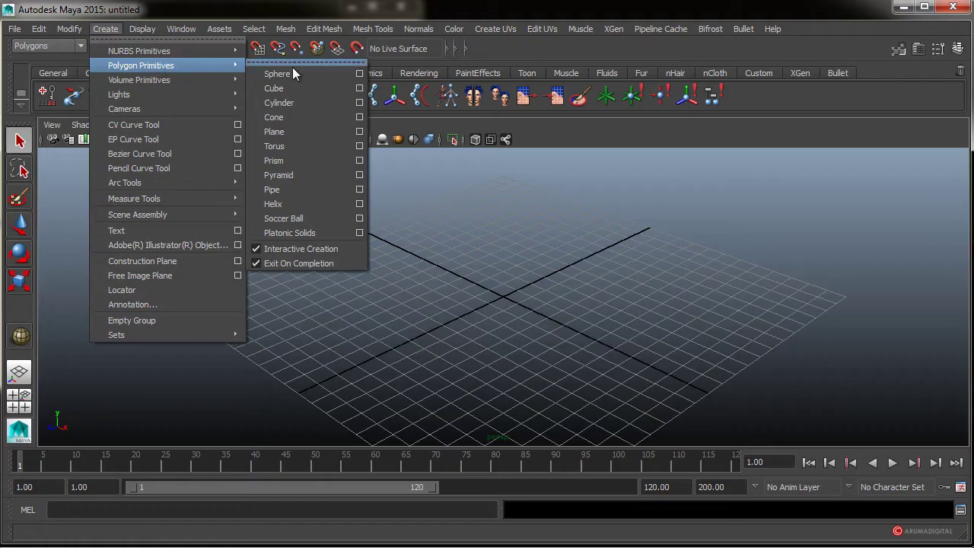
{"action": "left_click", "coordinate": [276, 204]}
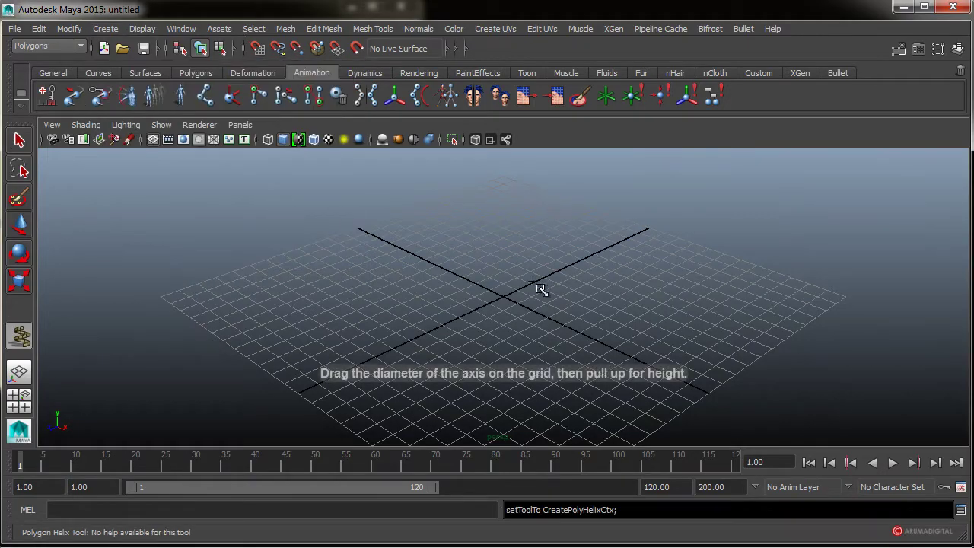
{"action": "left_click_drag", "start_coordinate": [504, 297], "coordinate": [542, 135]}
{"action": "left_click_drag", "start_coordinate": [565, 269], "coordinate": [517, 285], "text": "alt"}
{"action": "middle_click_drag", "start_coordinate": [517, 285], "coordinate": [458, 349], "text": "alt"}
{"action": "right_click_drag", "start_coordinate": [673, 215], "coordinate": [842, 208], "text": "alt"}
{"action": "left_click_drag", "start_coordinate": [389, 298], "coordinate": [350, 279], "text": "alt"}
{"action": "middle_click_drag", "start_coordinate": [350, 278], "coordinate": [478, 268], "text": "alt"}
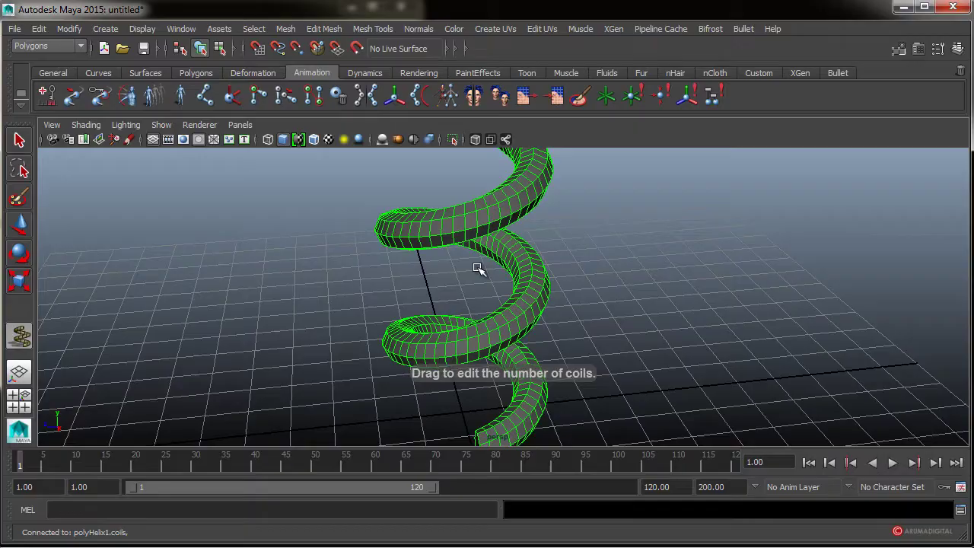
Start the Multi-Cut Tool on the helix and place three cut points across the edges of an upper coil.
{"action": "left_click", "coordinate": [325, 28]}
{"action": "mouse_move", "coordinate": [380, 29]}
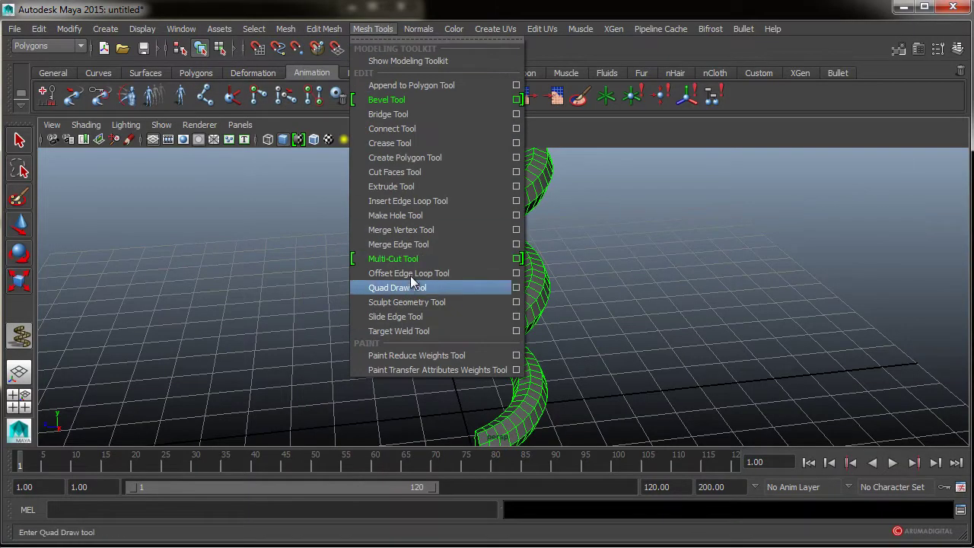
{"action": "left_click", "coordinate": [398, 260]}
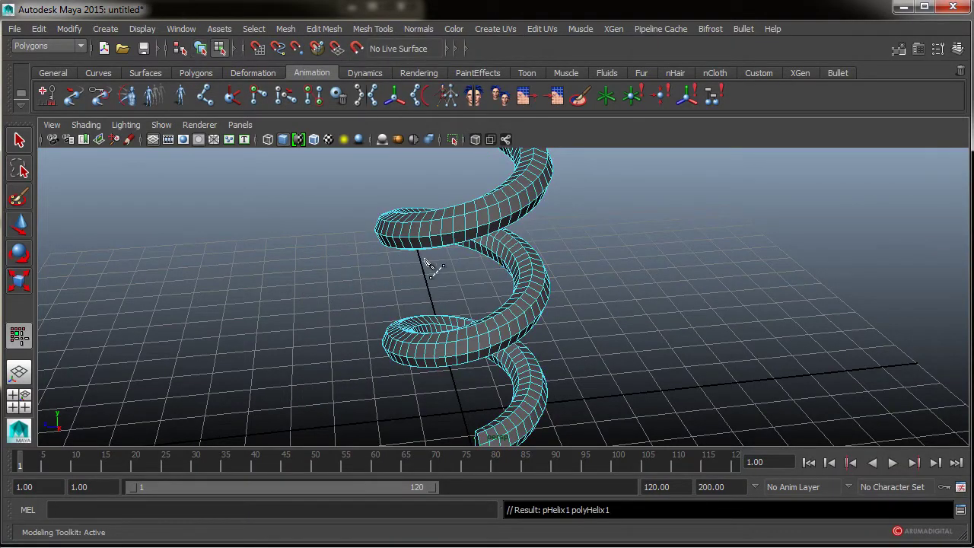
{"action": "right_click_drag", "start_coordinate": [431, 267], "coordinate": [576, 296], "text": "alt"}
{"action": "left_click_drag", "start_coordinate": [567, 289], "coordinate": [466, 289], "text": "alt"}
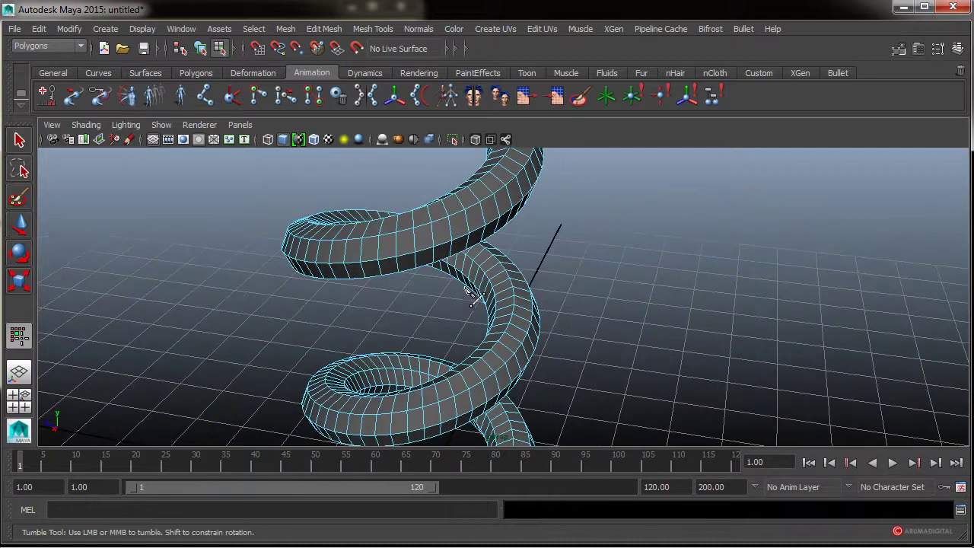
{"action": "middle_click_drag", "start_coordinate": [522, 269], "coordinate": [544, 286], "text": "alt"}
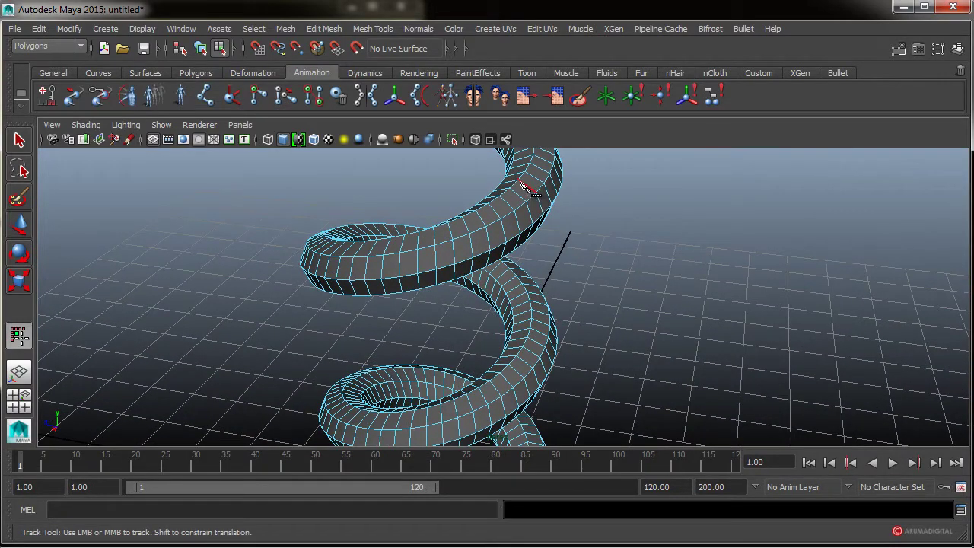
{"action": "left_click", "coordinate": [517, 181]}
{"action": "left_click", "coordinate": [527, 202]}
{"action": "left_click", "coordinate": [506, 243]}
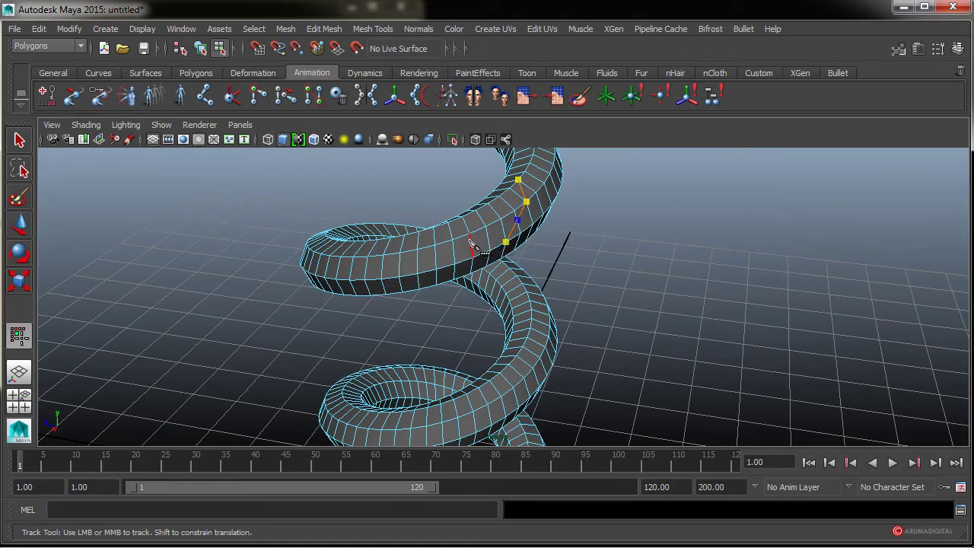
Continue the cut line around the same stretch of coil back to its first point and commit the cut.
{"action": "left_click_drag", "start_coordinate": [487, 243], "coordinate": [532, 279], "text": "alt"}
{"action": "left_click", "coordinate": [582, 311]}
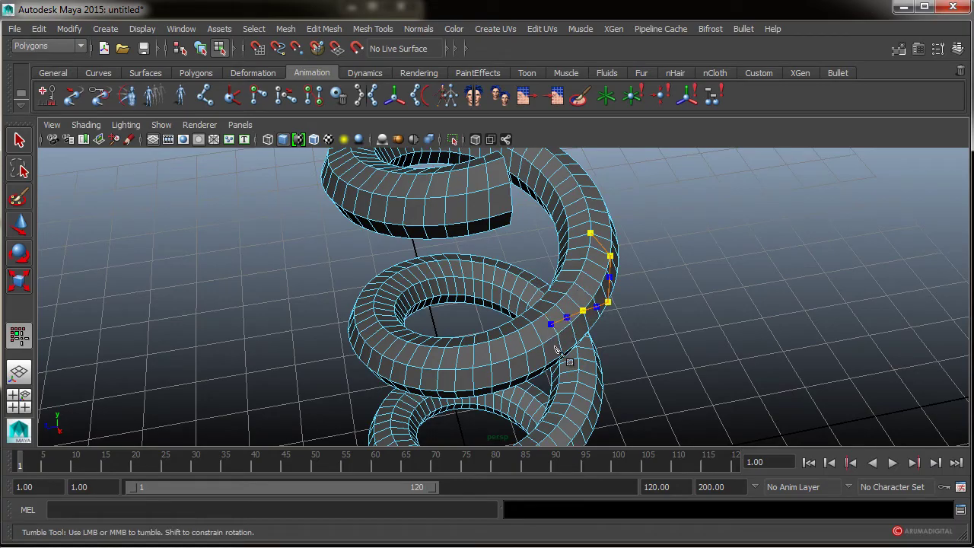
{"action": "left_click_drag", "start_coordinate": [554, 323], "coordinate": [583, 251], "text": "alt"}
{"action": "left_click", "coordinate": [562, 295]}
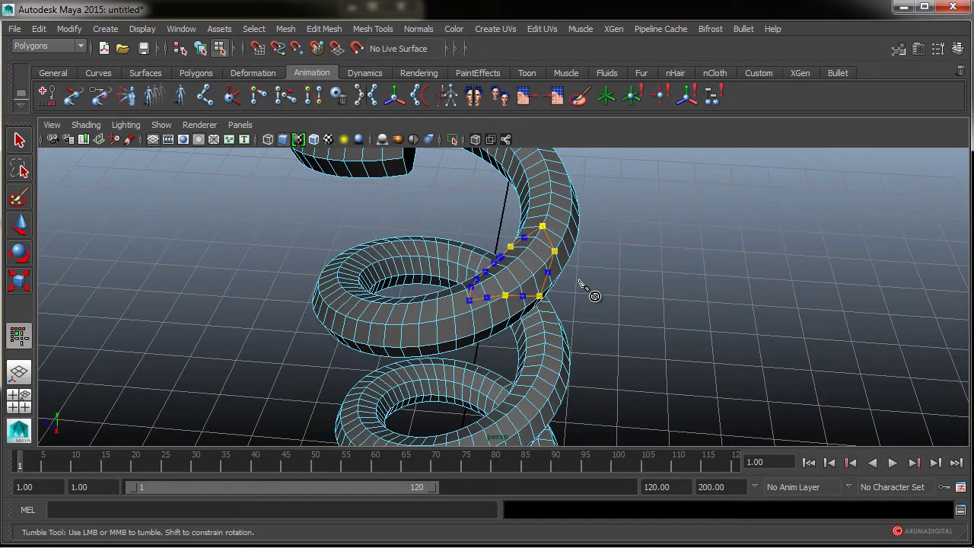
{"action": "key", "text": "Return"}
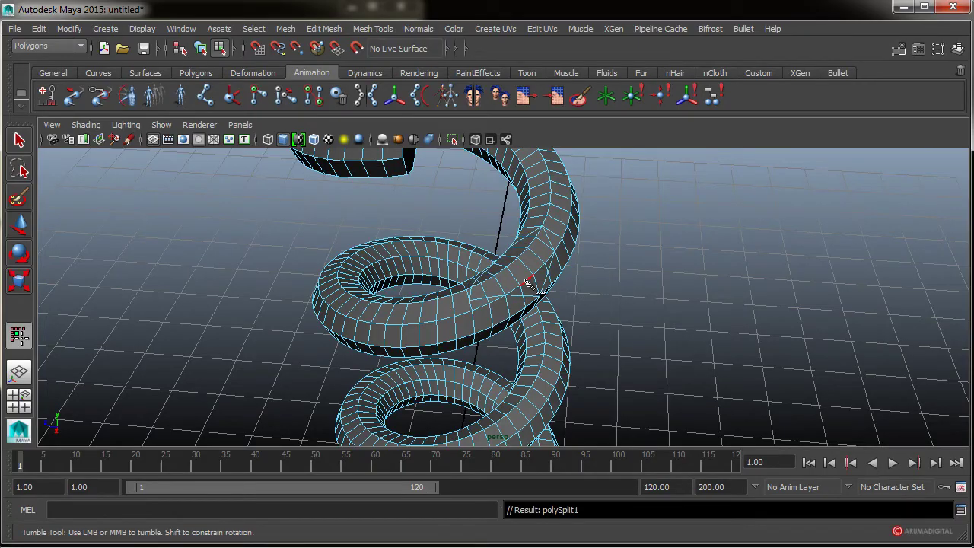
Draw a straight, slightly slanted Multi-Cut slice line across the full width of the helix between its upper coils.
{"action": "left_click_drag", "start_coordinate": [522, 278], "coordinate": [559, 271], "text": "alt"}
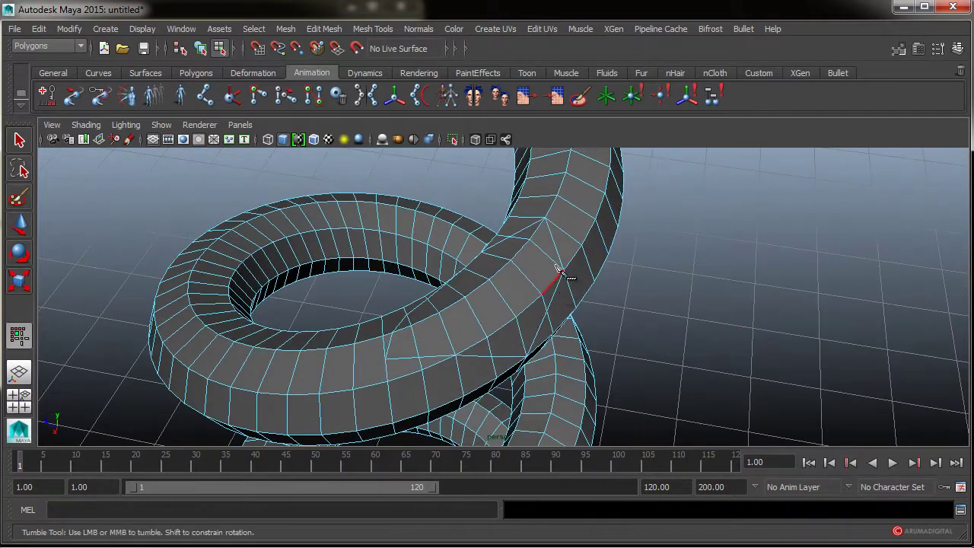
{"action": "right_click_drag", "start_coordinate": [527, 295], "coordinate": [426, 323], "text": "alt"}
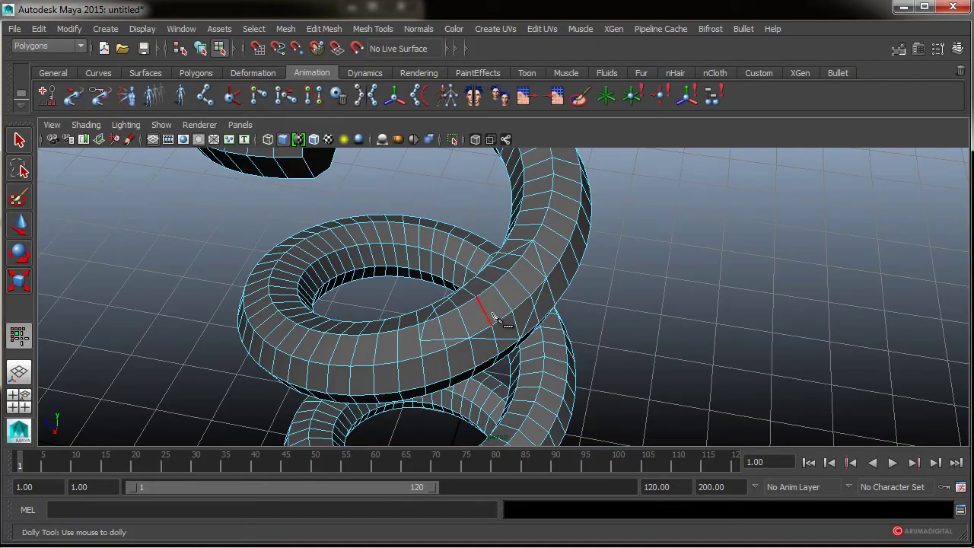
{"action": "right_click_drag", "start_coordinate": [493, 316], "coordinate": [339, 254], "text": "alt"}
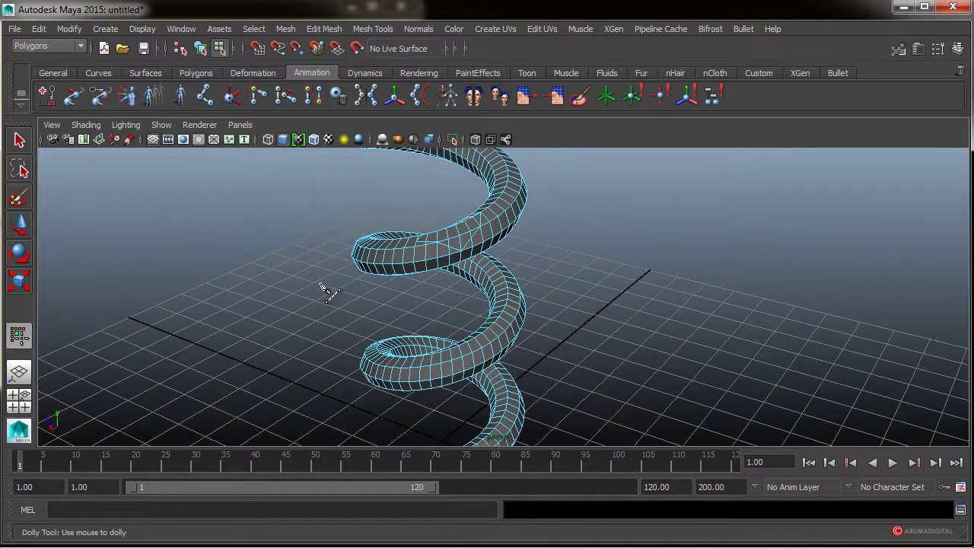
{"action": "left_click", "coordinate": [574, 258]}
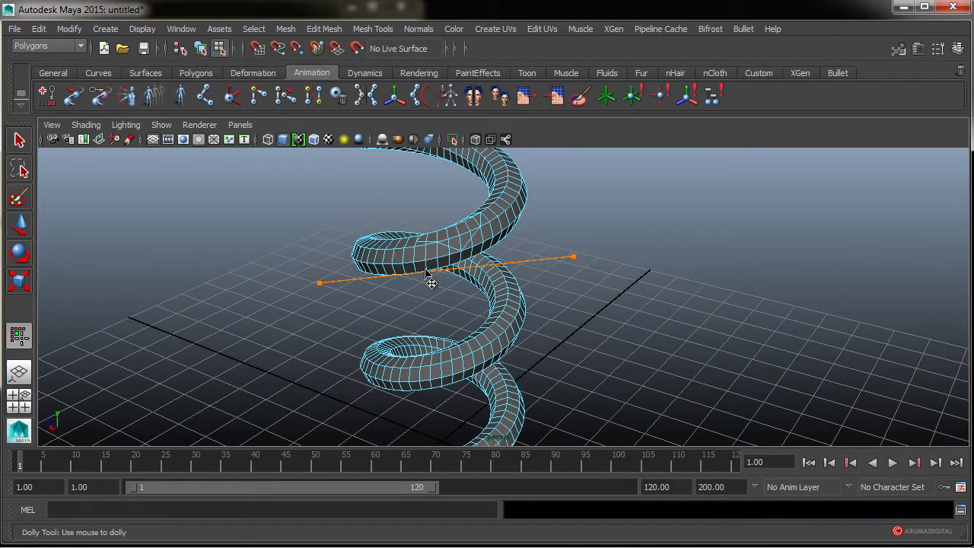
{"action": "right_click_drag", "start_coordinate": [528, 303], "coordinate": [313, 299], "text": "alt"}
{"action": "right_click_drag", "start_coordinate": [651, 280], "coordinate": [526, 261], "text": "alt"}
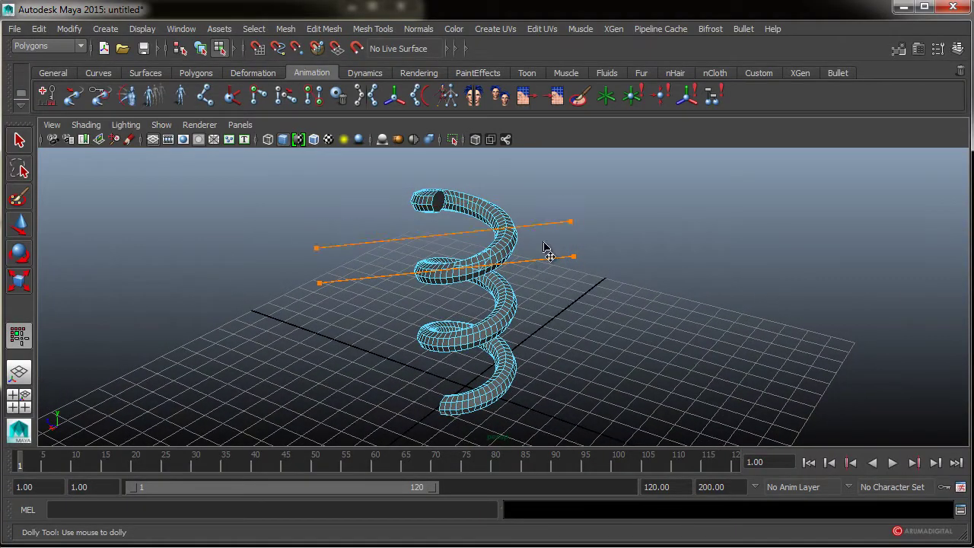
Position the slice line across the middle coil of the helix and commit the cut.
{"action": "left_click_drag", "start_coordinate": [573, 327], "coordinate": [581, 277], "text": "alt"}
{"action": "right_click_drag", "start_coordinate": [847, 259], "coordinate": [603, 287], "text": "alt"}
{"action": "middle_click_drag", "start_coordinate": [510, 305], "coordinate": [505, 337], "text": "alt"}
{"action": "left_click_drag", "start_coordinate": [508, 343], "coordinate": [507, 331], "text": "alt"}
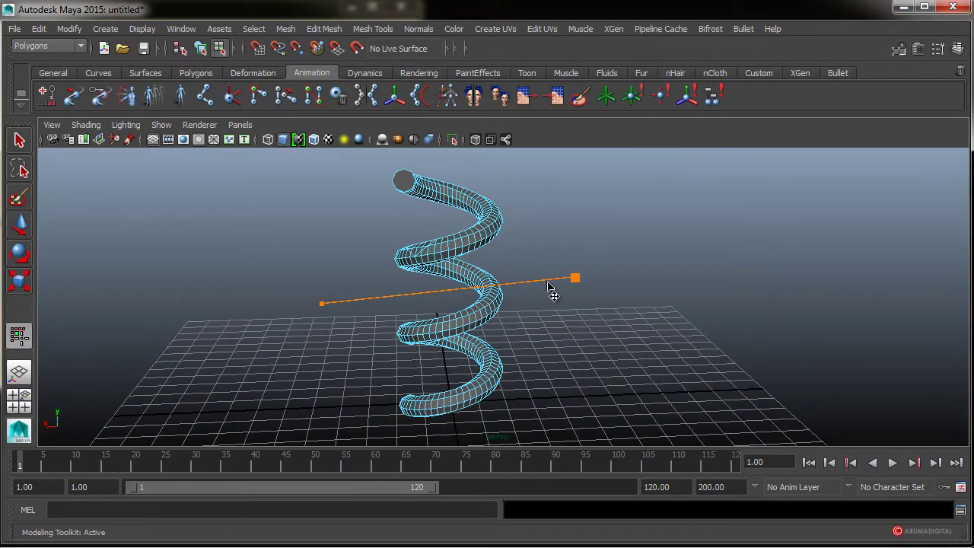
{"action": "right_click_drag", "start_coordinate": [549, 288], "coordinate": [666, 230], "text": "alt"}
{"action": "key", "text": "Return"}
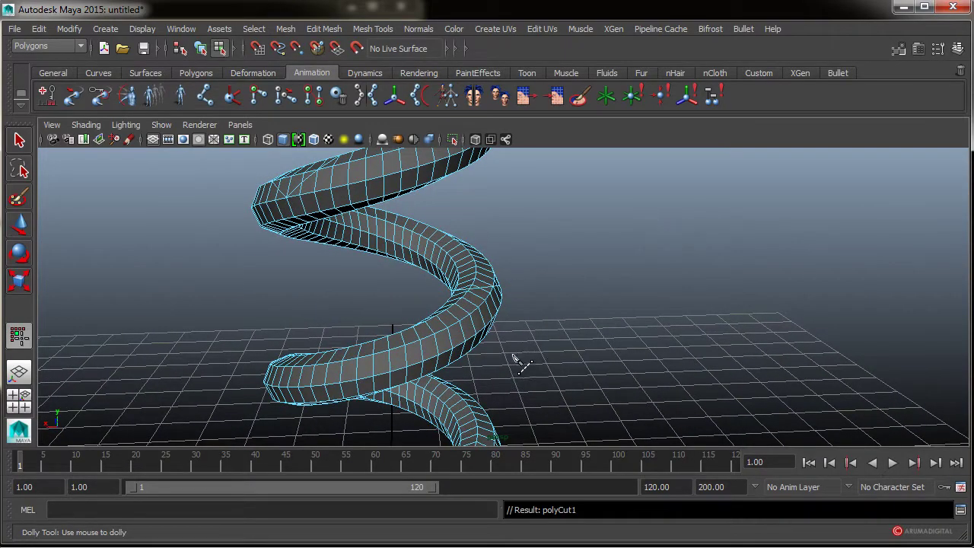
Try another slanted slice line across the helix just above its middle coil.
{"action": "left_click_drag", "start_coordinate": [512, 355], "coordinate": [481, 284], "text": "alt"}
{"action": "left_click_drag", "start_coordinate": [616, 322], "coordinate": [598, 315], "text": "alt"}
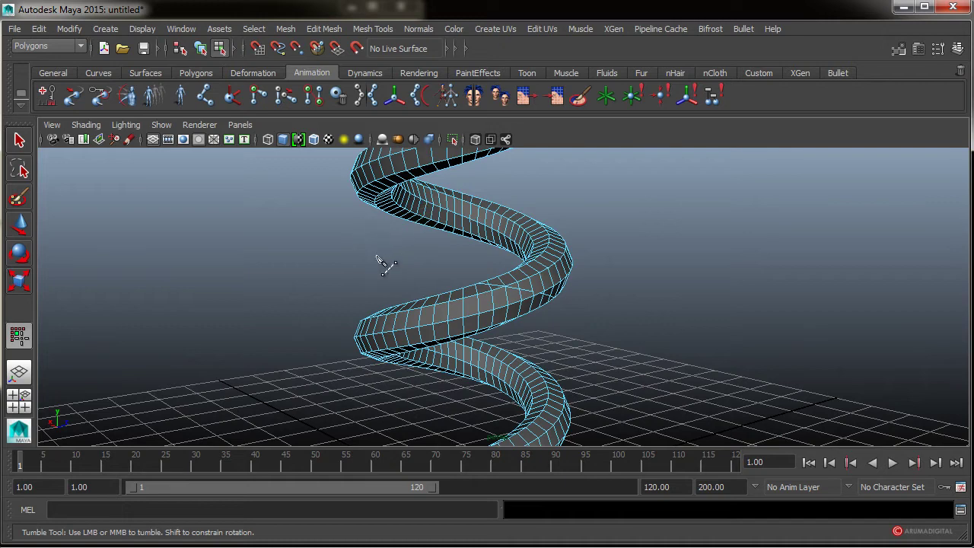
{"action": "left_click_drag", "start_coordinate": [377, 256], "coordinate": [653, 186]}
{"action": "right_click_drag", "start_coordinate": [445, 246], "coordinate": [608, 335], "text": "alt"}
{"action": "left_click_drag", "start_coordinate": [662, 342], "coordinate": [394, 337], "text": "alt"}
{"action": "right_click_drag", "start_coordinate": [559, 320], "coordinate": [462, 329], "text": "alt"}
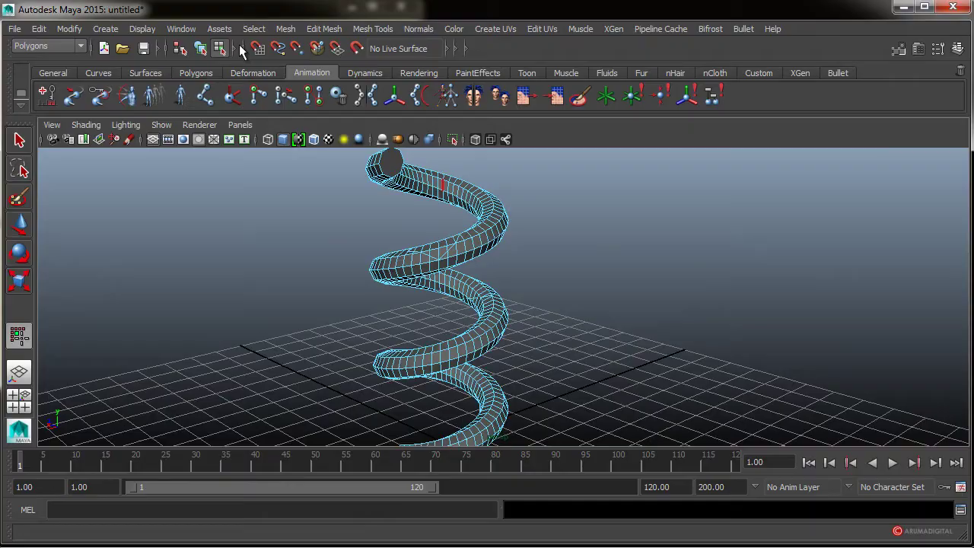
Show the Modeling Toolkit beside the helix and look through its selection, constraint and mesh editing options.
{"action": "left_click", "coordinate": [328, 29]}
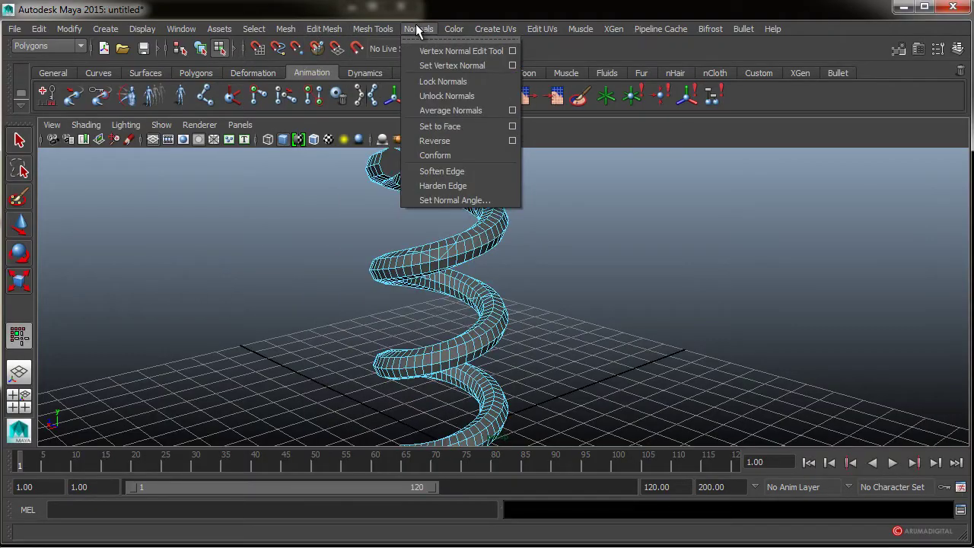
{"action": "left_click", "coordinate": [516, 259]}
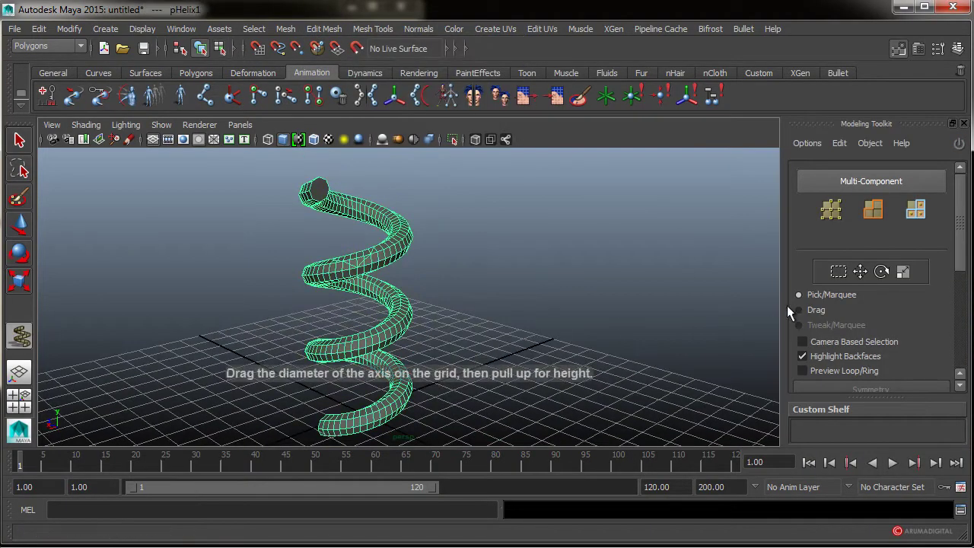
{"action": "left_click_drag", "start_coordinate": [962, 244], "coordinate": [967, 317]}
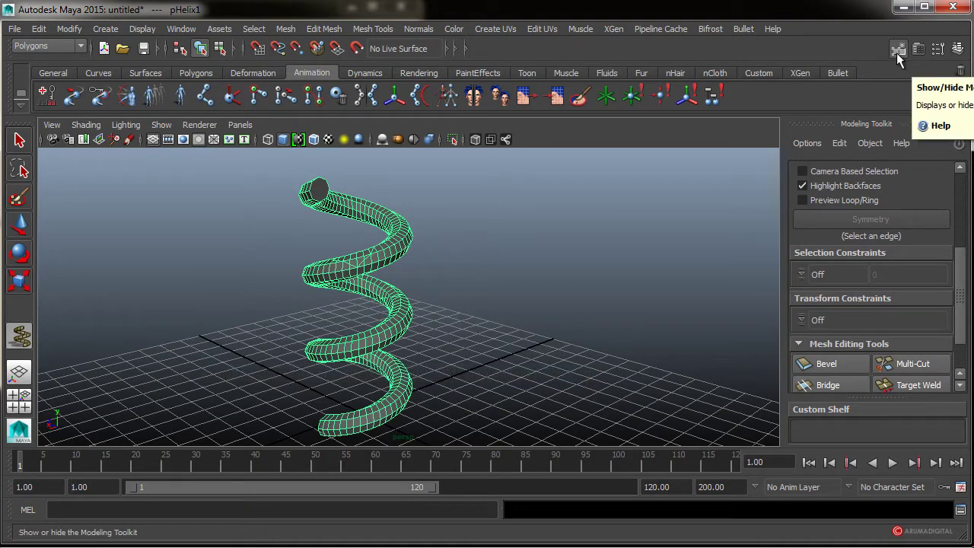
{"action": "scroll", "coordinate": [872, 251], "scroll_direction": "up", "scroll_amount": 5}
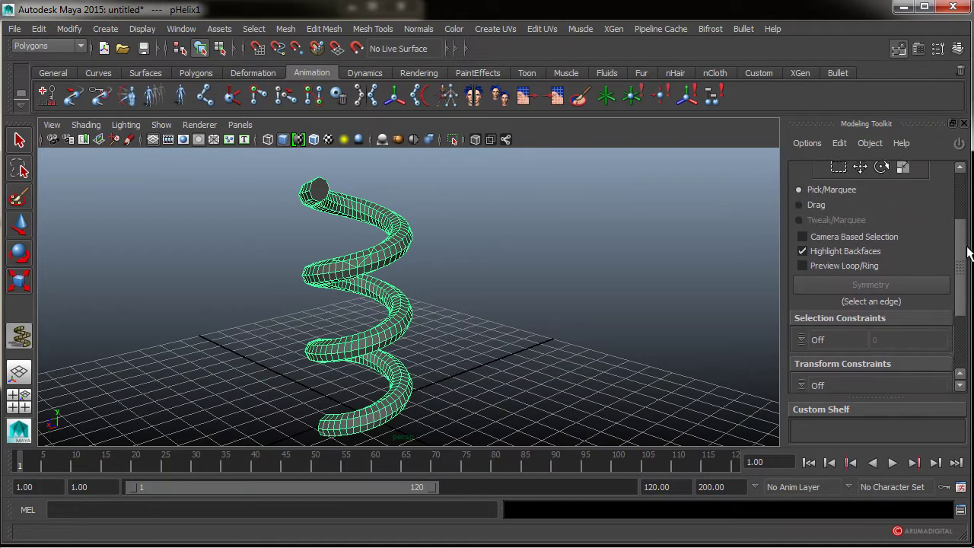
{"action": "right_click_drag", "start_coordinate": [354, 296], "coordinate": [509, 281], "text": "alt"}
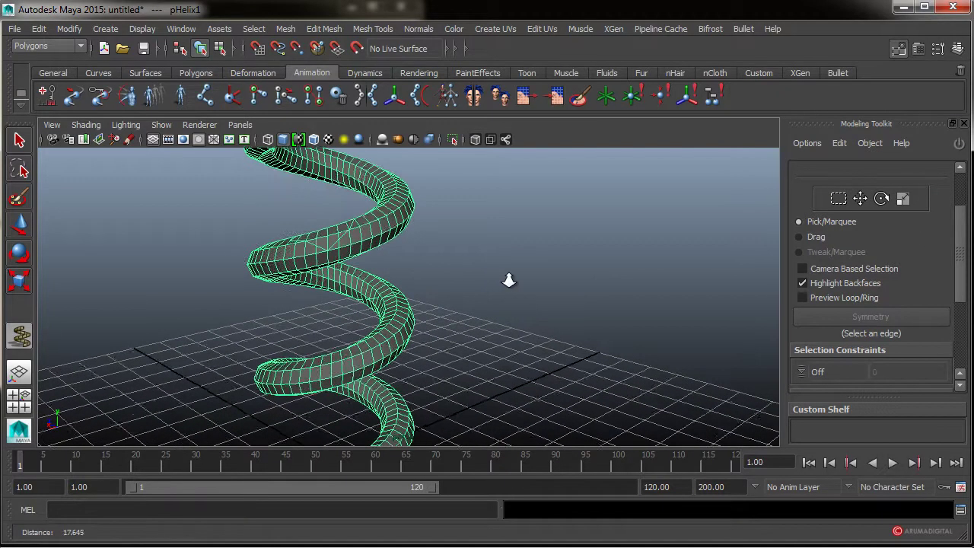
{"action": "left_click_drag", "start_coordinate": [509, 281], "coordinate": [367, 281], "text": "alt"}
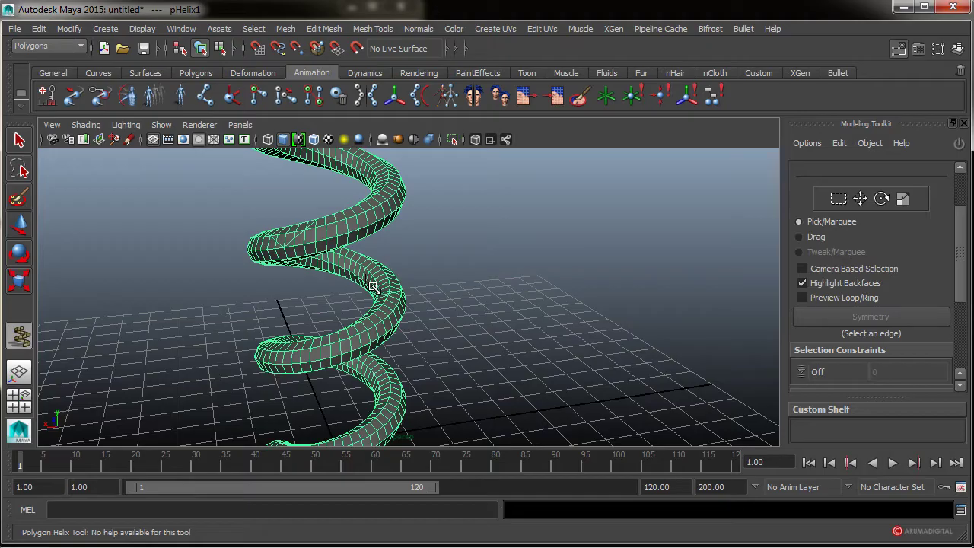
{"action": "scroll", "coordinate": [395, 296], "scroll_direction": "down", "scroll_amount": 3}
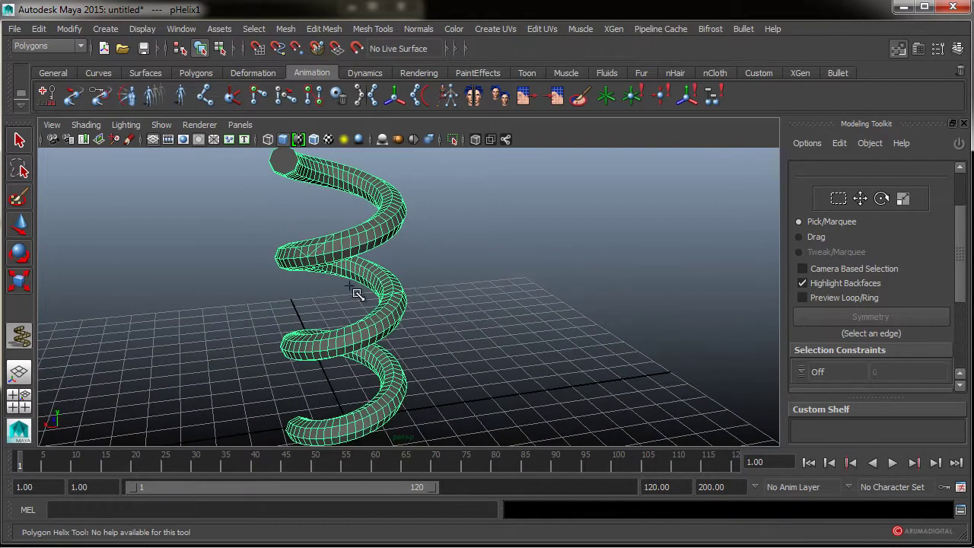
{"action": "mouse_move", "coordinate": [365, 232]}
{"action": "right_mouse_down"}
{"action": "mouse_move", "coordinate": [385, 232]}
{"action": "mouse_move", "coordinate": [361, 222]}
{"action": "mouse_move", "coordinate": [315, 239]}
{"action": "mouse_move", "coordinate": [308, 232]}
{"action": "right_mouse_up"}
{"action": "left_click_drag", "start_coordinate": [427, 214], "coordinate": [370, 251]}
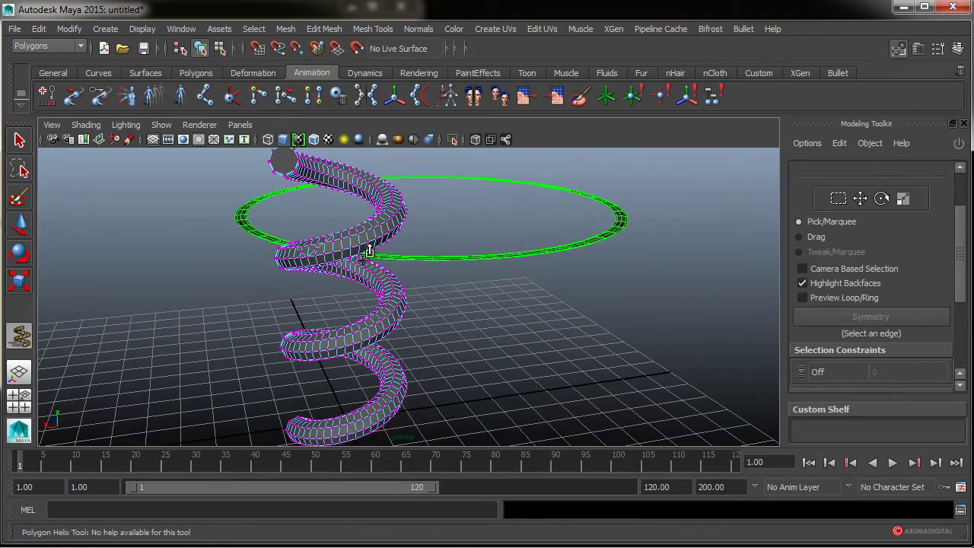
{"action": "mouse_move", "coordinate": [472, 260]}
{"action": "left_mouse_down", "text": "alt"}
{"action": "mouse_move", "coordinate": [483, 247]}
{"action": "mouse_move", "coordinate": [484, 183]}
{"action": "left_mouse_up", "text": "alt"}
{"action": "left_click", "coordinate": [564, 286]}
{"action": "left_click", "coordinate": [567, 289]}
{"action": "key", "text": "Delete"}
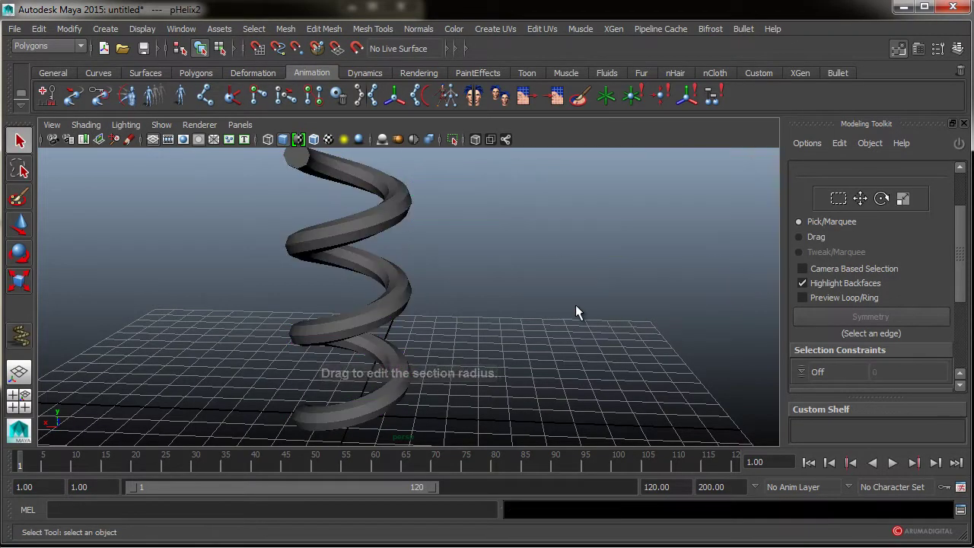
Switch the helix to vertex mode and select a small group of vertices on the outer side of the middle coil.
{"action": "left_click", "coordinate": [391, 279]}
{"action": "right_click_drag", "start_coordinate": [392, 283], "coordinate": [361, 272]}
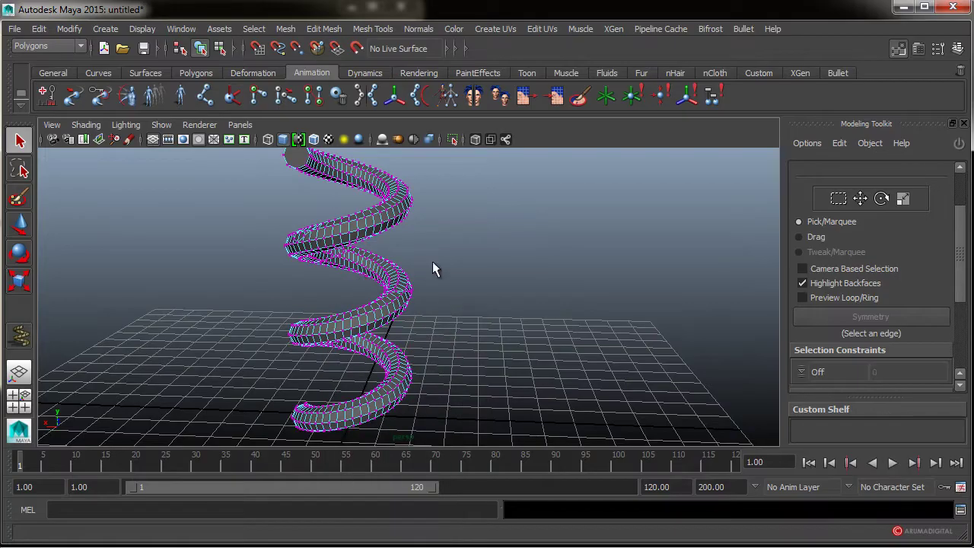
{"action": "left_click", "coordinate": [402, 287]}
{"action": "left_click_drag", "start_coordinate": [403, 287], "coordinate": [469, 309], "text": "alt"}
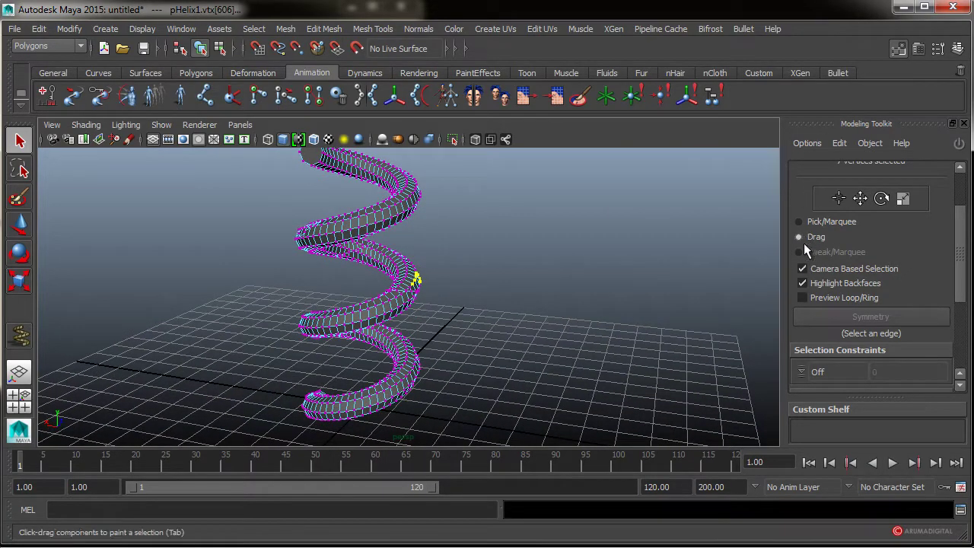
Activate vertex mode in the Modeling Toolkit and switch to the Move Tool for the selected vertices.
{"action": "left_click_drag", "start_coordinate": [958, 272], "coordinate": [966, 218]}
{"action": "left_click", "coordinate": [832, 209]}
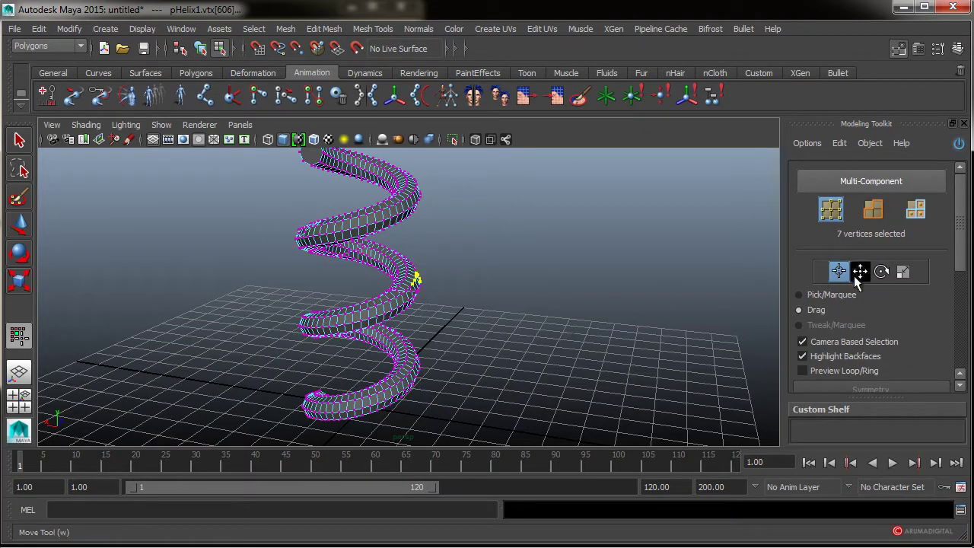
{"action": "left_click", "coordinate": [859, 273]}
{"action": "left_click_drag", "start_coordinate": [957, 246], "coordinate": [966, 221]}
{"action": "scroll", "coordinate": [966, 227], "scroll_direction": "up", "scroll_amount": 1}
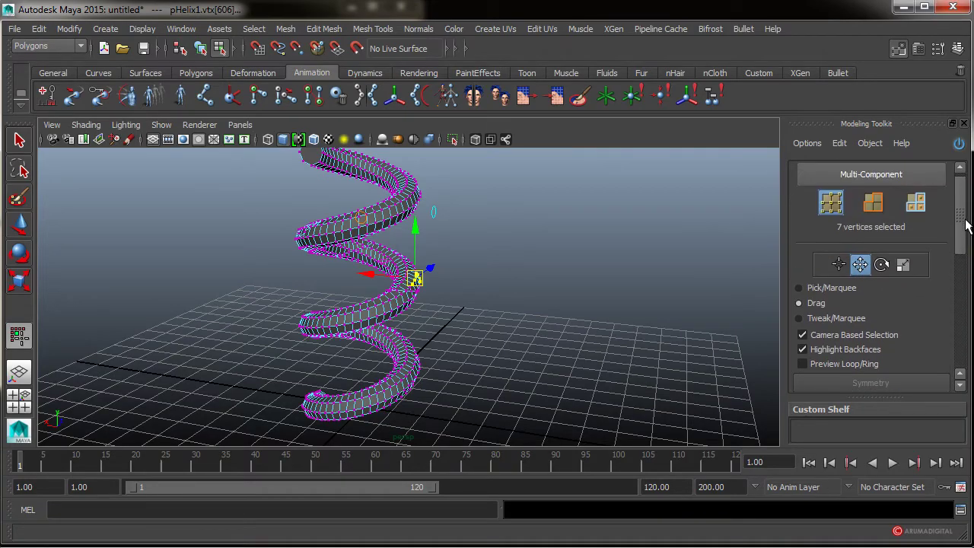
Switch the Modeling Toolkit to edge selection, activate its Rotate Tool and use Pick/Marquee selection.
{"action": "left_click", "coordinate": [874, 202]}
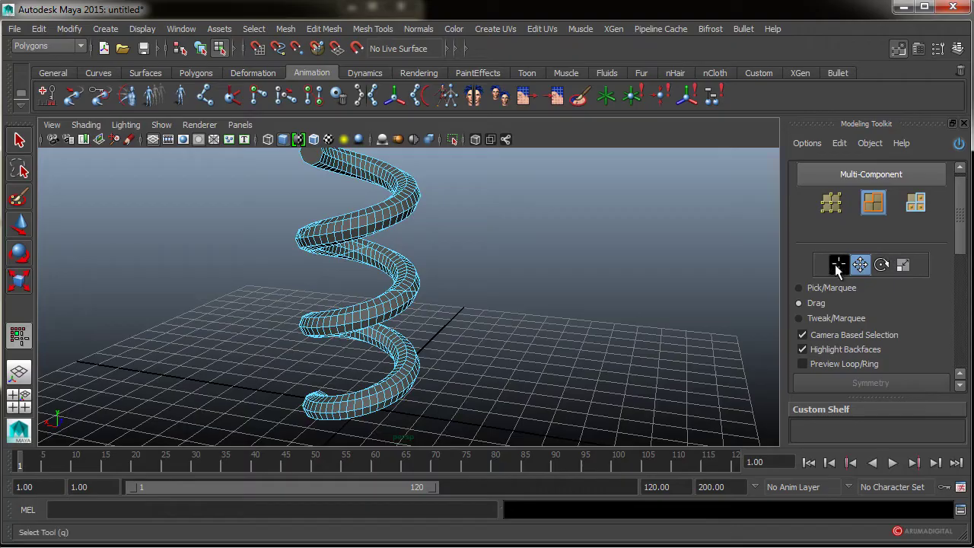
{"action": "left_click", "coordinate": [881, 264]}
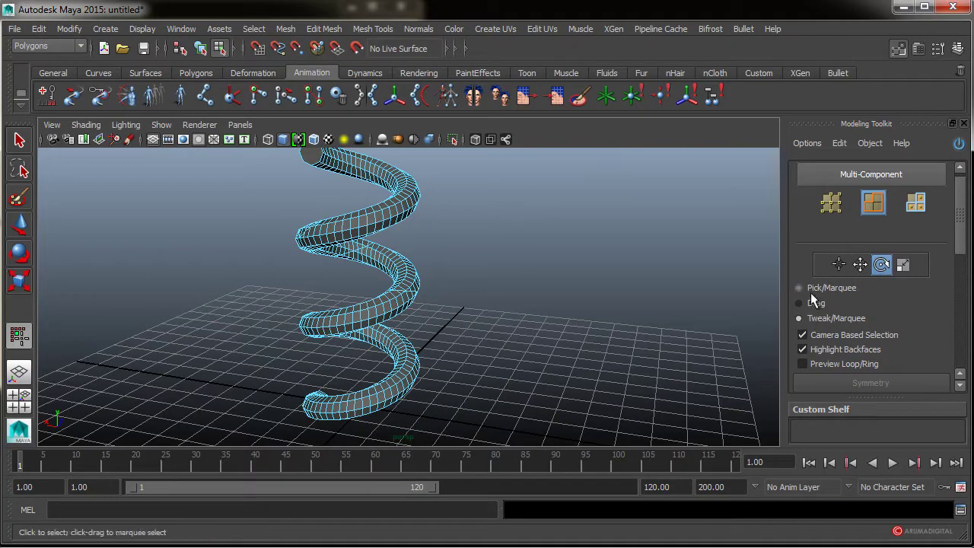
{"action": "scroll", "coordinate": [947, 246], "scroll_direction": "down", "scroll_amount": 6}
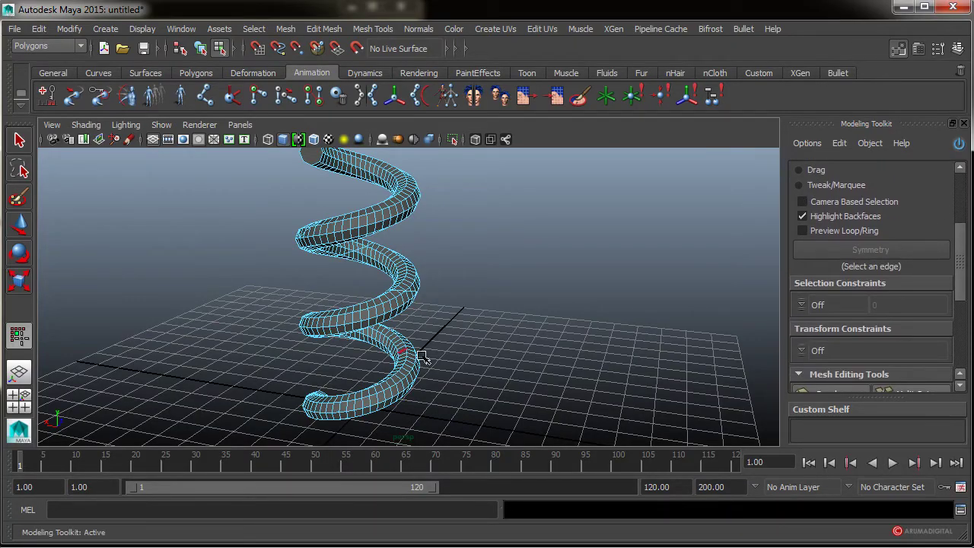
{"action": "left_click_drag", "start_coordinate": [424, 357], "coordinate": [494, 331], "text": "alt"}
{"action": "right_click_drag", "start_coordinate": [517, 306], "coordinate": [279, 302], "text": "alt"}
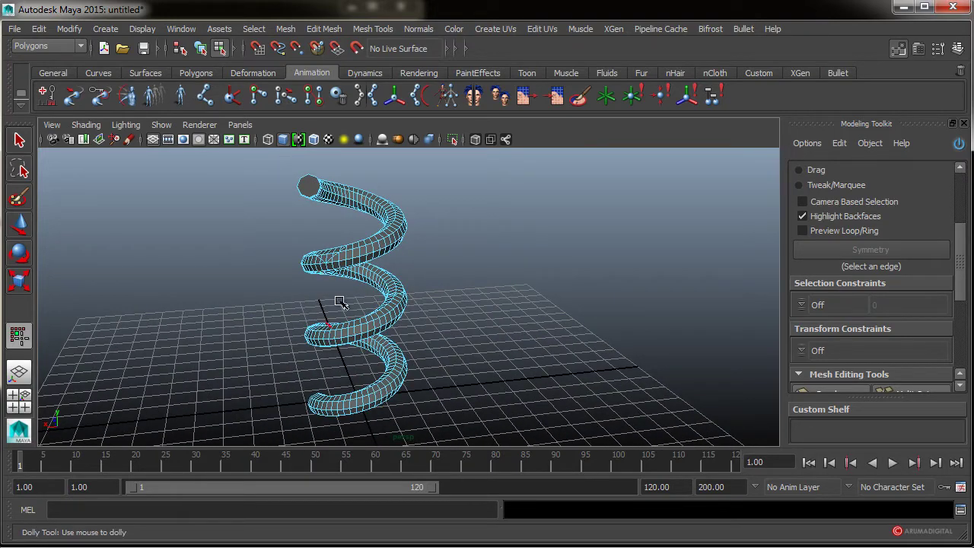
{"action": "right_click_drag", "start_coordinate": [340, 302], "coordinate": [459, 269], "text": "alt"}
{"action": "left_click_drag", "start_coordinate": [459, 270], "coordinate": [387, 335], "text": "alt"}
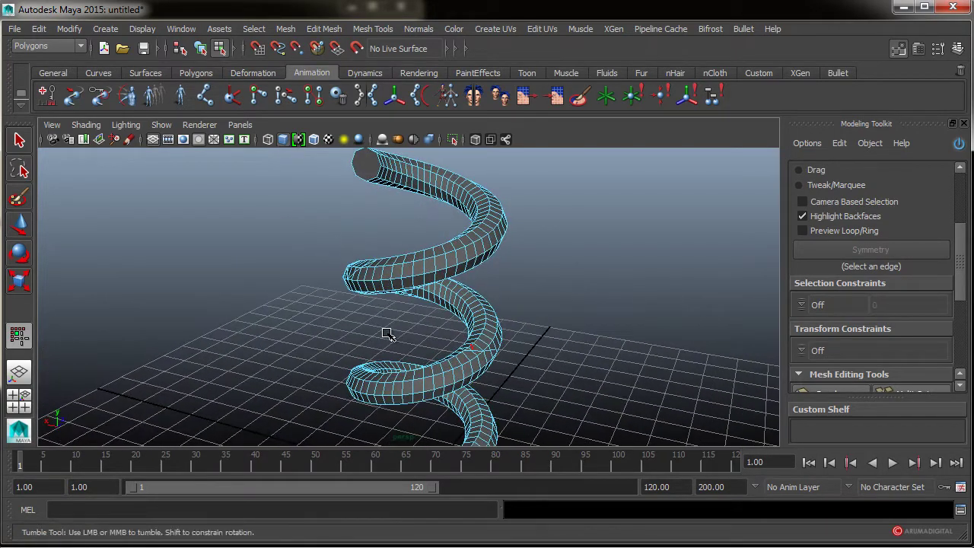
Start the Bevel Tool and bring its segments and fractional offset options into view.
{"action": "left_click", "coordinate": [383, 30]}
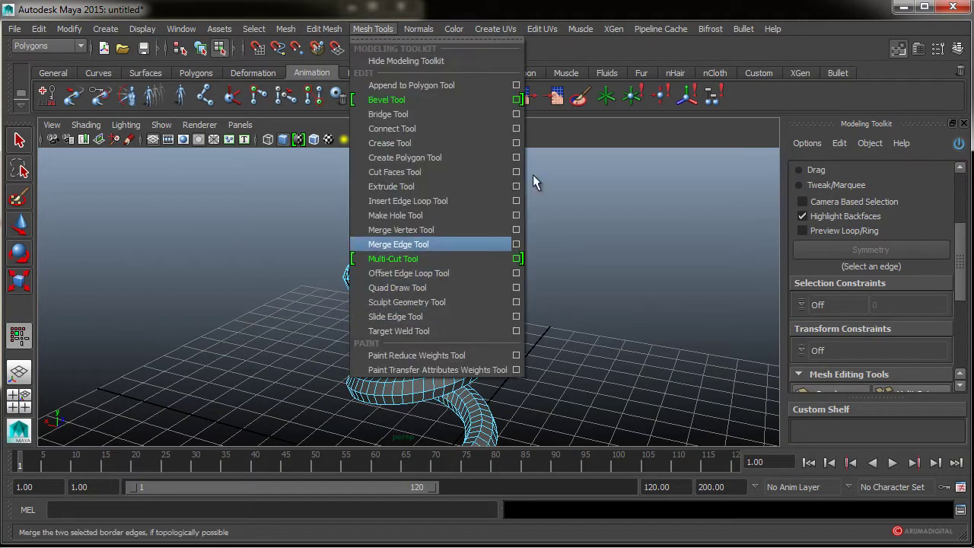
{"action": "left_click", "coordinate": [518, 100]}
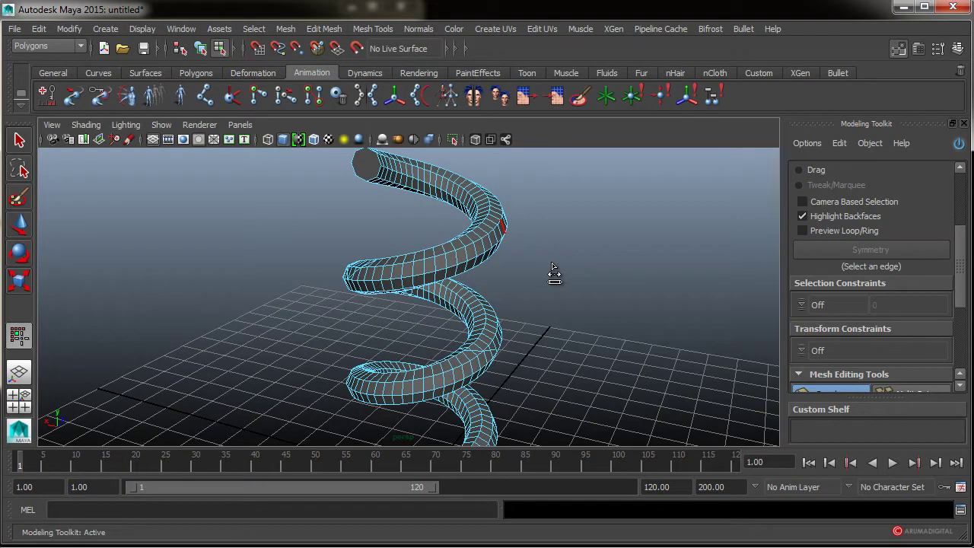
{"action": "left_click_drag", "start_coordinate": [963, 270], "coordinate": [964, 322]}
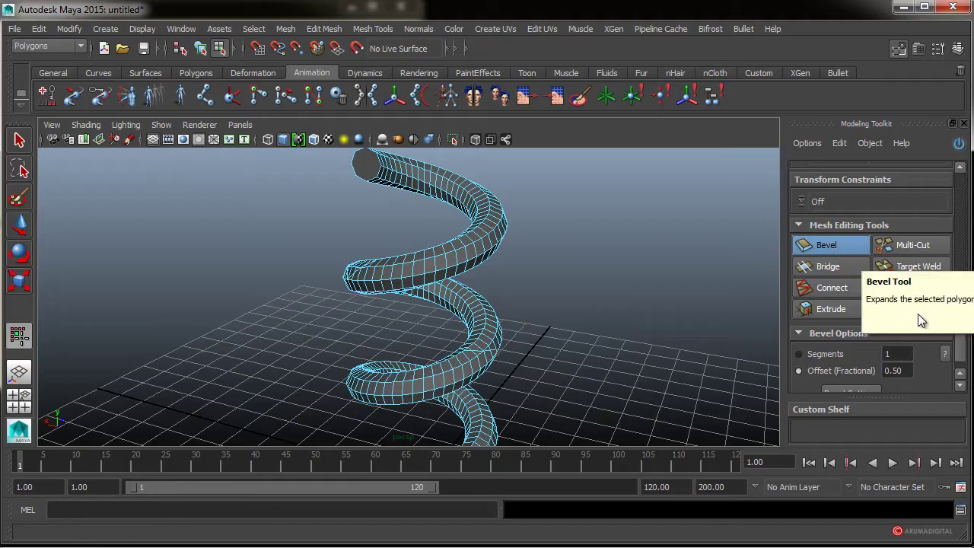
{"action": "scroll", "coordinate": [950, 348], "scroll_direction": "down", "scroll_amount": 1}
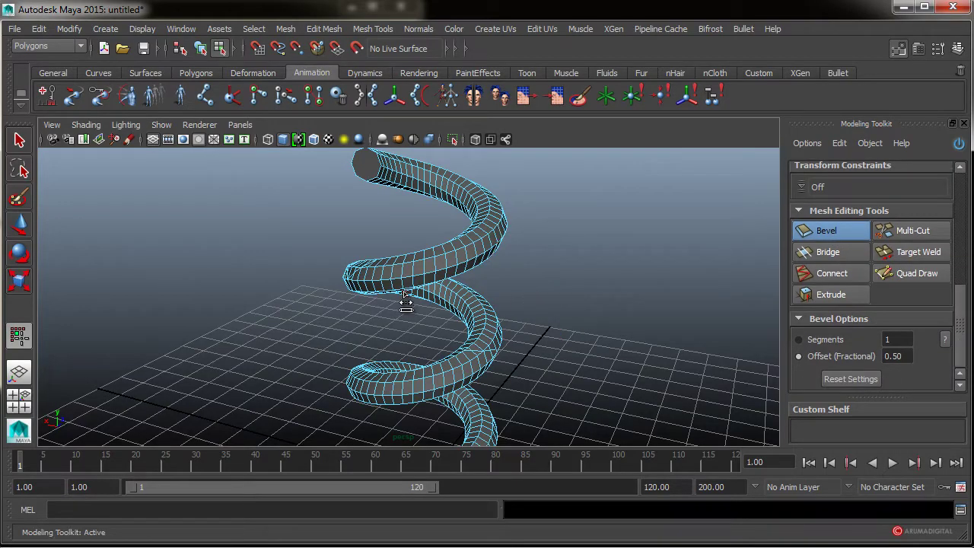
Bevel an edge near the capped top end of the helix with a fractional offset of about 0.56.
{"action": "mouse_move", "coordinate": [402, 304]}
{"action": "right_mouse_down", "text": "alt"}
{"action": "mouse_move", "coordinate": [517, 292]}
{"action": "mouse_move", "coordinate": [413, 292]}
{"action": "right_mouse_up", "text": "alt"}
{"action": "left_click_drag", "start_coordinate": [413, 292], "coordinate": [366, 285], "text": "alt"}
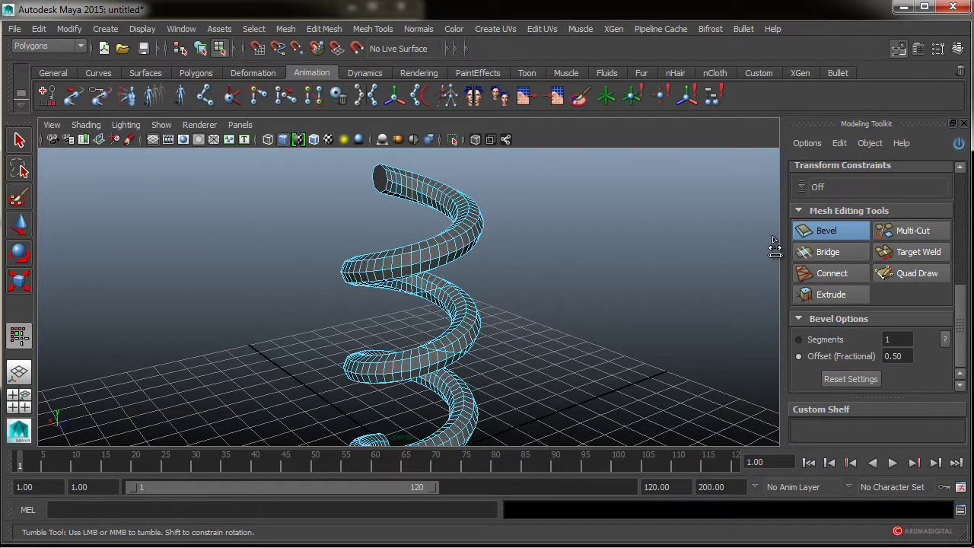
{"action": "right_click_drag", "start_coordinate": [293, 251], "coordinate": [480, 254], "text": "alt"}
{"action": "left_click_drag", "start_coordinate": [480, 254], "coordinate": [517, 263], "text": "alt"}
{"action": "middle_click_drag", "start_coordinate": [516, 257], "coordinate": [554, 326], "text": "alt"}
{"action": "left_click_drag", "start_coordinate": [391, 205], "coordinate": [421, 203]}
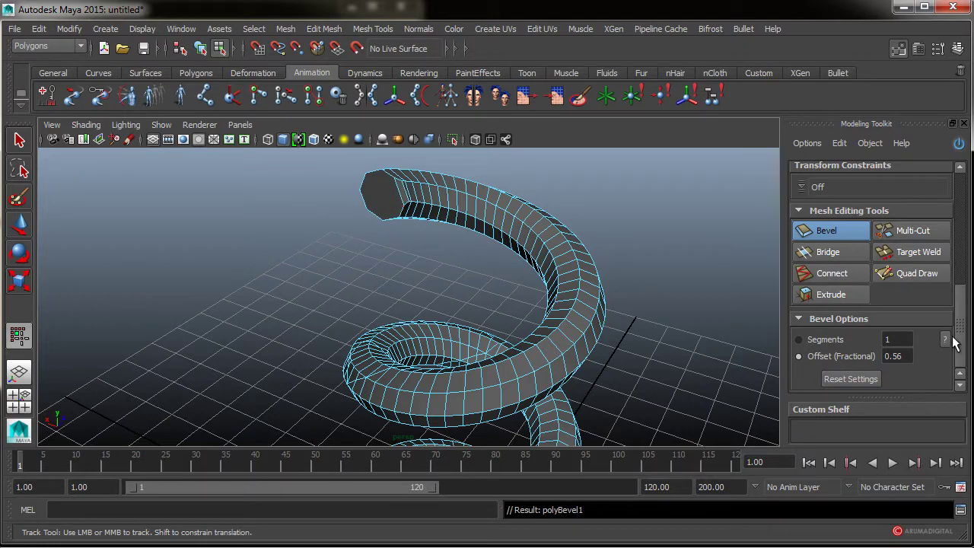
Change the Modeling Toolkit's component selection through vertex and edge to face mode.
{"action": "scroll", "coordinate": [955, 341], "scroll_direction": "up", "scroll_amount": 1}
{"action": "left_click_drag", "start_coordinate": [958, 283], "coordinate": [964, 188]}
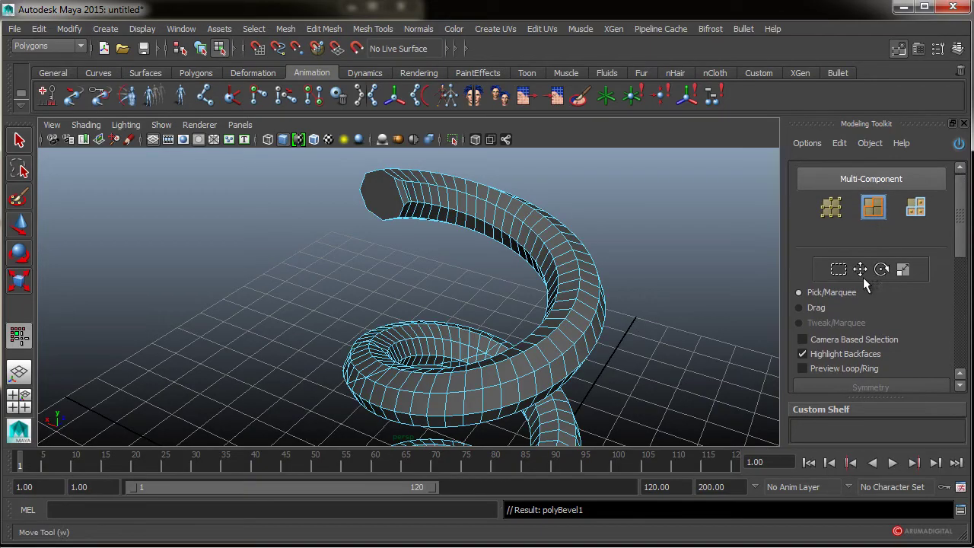
{"action": "left_click_drag", "start_coordinate": [963, 259], "coordinate": [962, 296]}
{"action": "left_click", "coordinate": [831, 209]}
{"action": "left_click", "coordinate": [873, 209]}
{"action": "left_click", "coordinate": [916, 209]}
Reactivate the Bevel Tool and bevel the helix again beside the rim of its capped top end.
{"action": "left_click", "coordinate": [828, 350]}
{"action": "left_click_drag", "start_coordinate": [403, 219], "coordinate": [660, 139]}
{"action": "middle_click_drag", "start_coordinate": [268, 232], "coordinate": [254, 288], "text": "alt"}
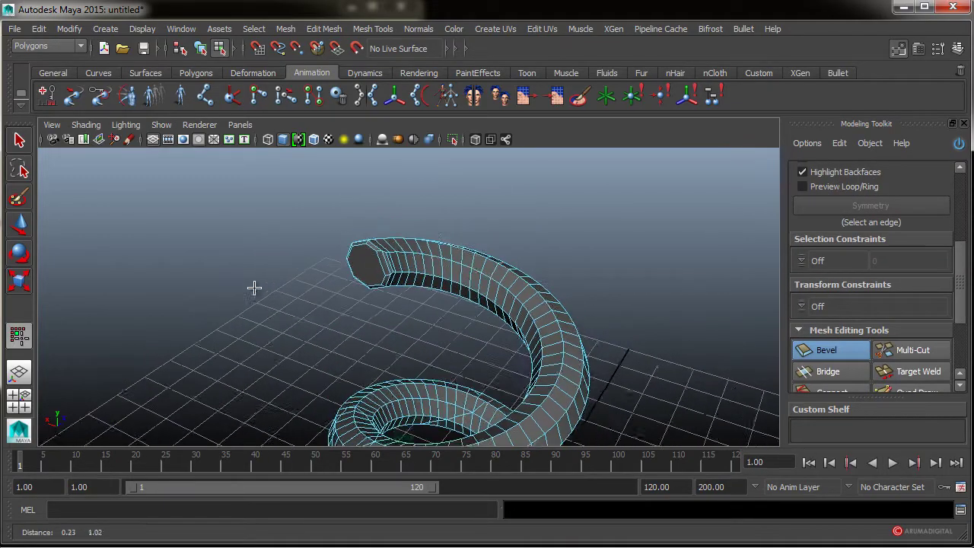
Adjust the new bevel beside the rim of the helix's capped end to an offset of 1.
{"action": "right_click_drag", "start_coordinate": [254, 288], "coordinate": [626, 228], "text": "alt"}
{"action": "left_click", "coordinate": [299, 215]}
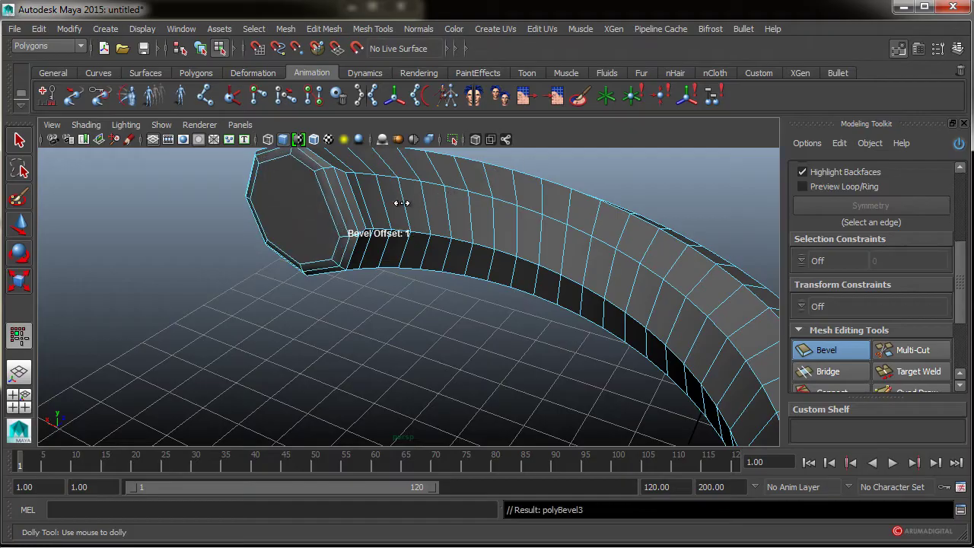
{"action": "left_click_drag", "start_coordinate": [401, 203], "coordinate": [370, 205]}
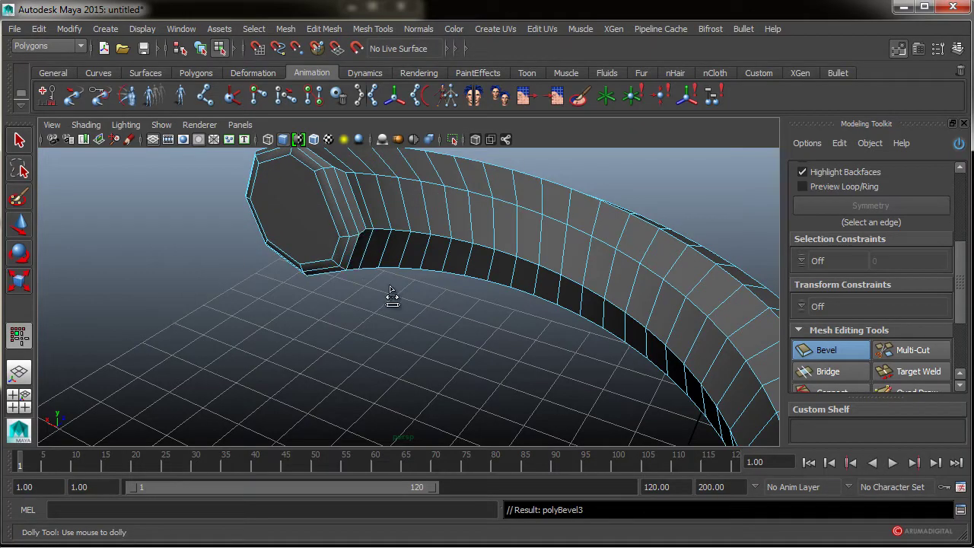
{"action": "left_click_drag", "start_coordinate": [328, 297], "coordinate": [300, 330], "text": "alt"}
Leave the Bevel Tool, select the helix's end cap face and display the polyBevel3 attributes.
{"action": "left_click", "coordinate": [918, 50]}
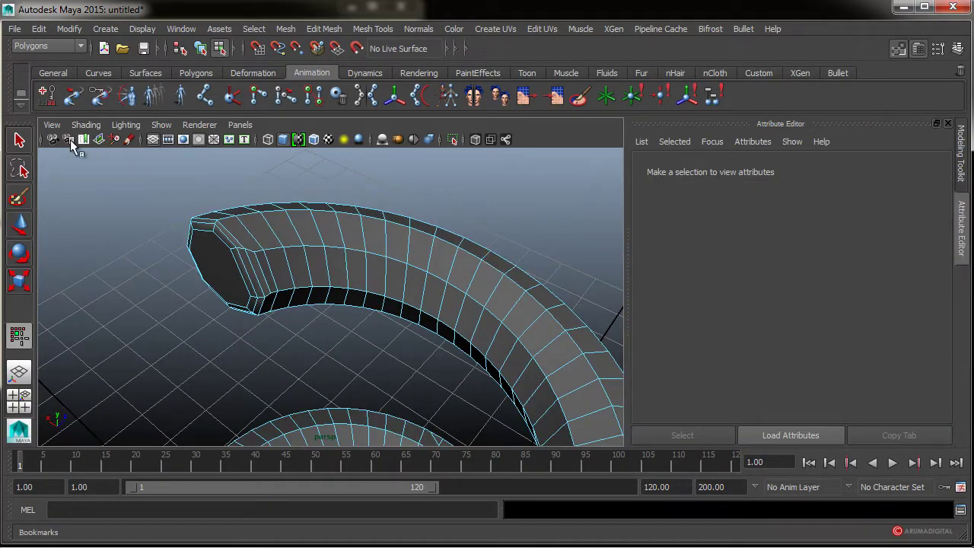
{"action": "left_click", "coordinate": [19, 139]}
{"action": "left_click", "coordinate": [242, 270]}
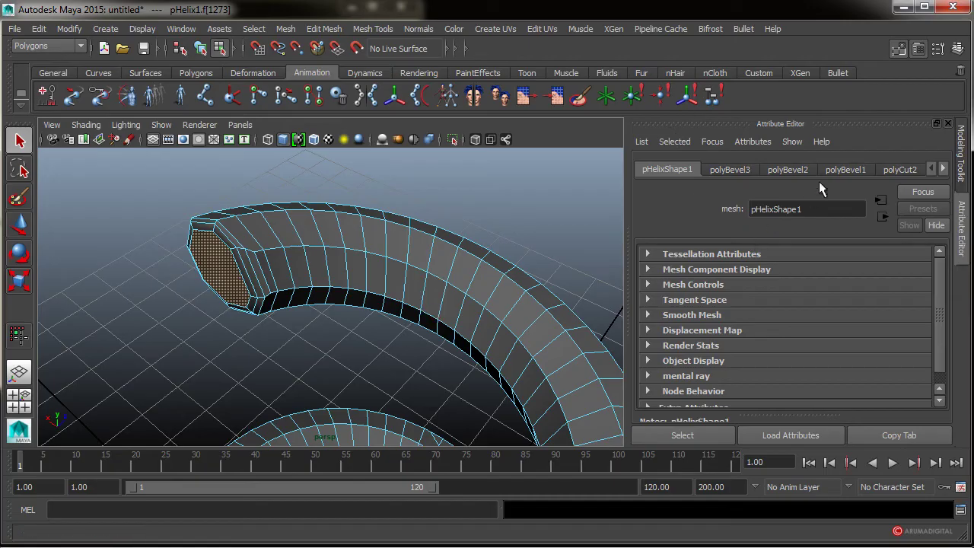
{"action": "left_click", "coordinate": [730, 170]}
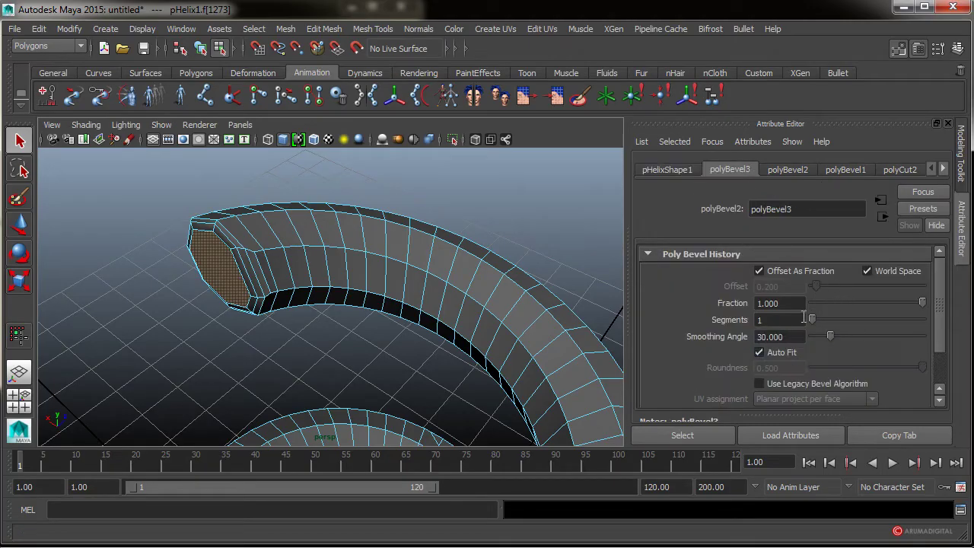
Set the polyBevel3 fraction to 0.710 and its smoothing angle to 93.103, keeping one segment.
{"action": "mouse_move", "coordinate": [817, 318]}
{"action": "left_mouse_down"}
{"action": "mouse_move", "coordinate": [852, 318]}
{"action": "mouse_move", "coordinate": [817, 318]}
{"action": "left_mouse_up"}
{"action": "mouse_move", "coordinate": [892, 303]}
{"action": "left_mouse_down"}
{"action": "mouse_move", "coordinate": [806, 304]}
{"action": "mouse_move", "coordinate": [890, 303]}
{"action": "left_mouse_up"}
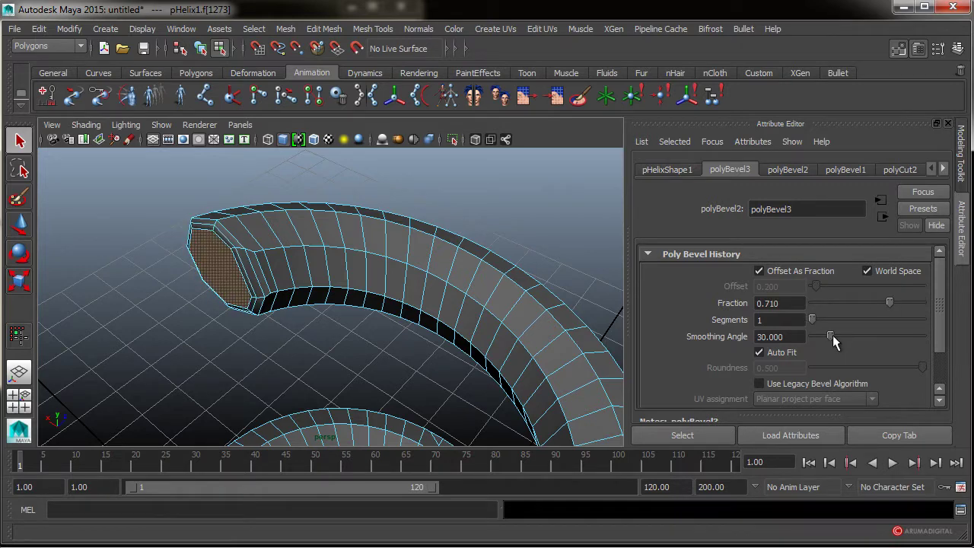
{"action": "mouse_move", "coordinate": [833, 335]}
{"action": "left_mouse_down"}
{"action": "mouse_move", "coordinate": [893, 327]}
{"action": "mouse_move", "coordinate": [869, 332]}
{"action": "left_mouse_up"}
{"action": "left_click_drag", "start_coordinate": [936, 320], "coordinate": [944, 351]}
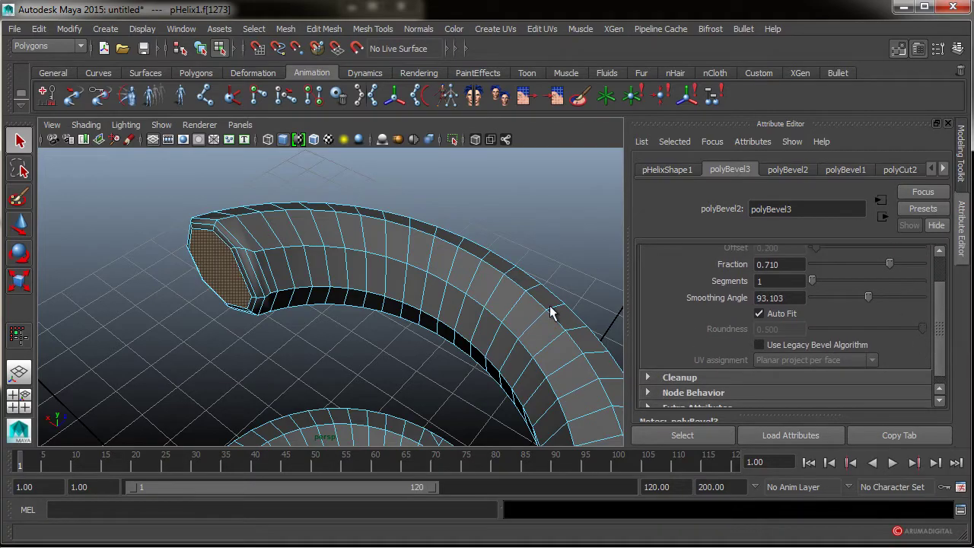
Move the helix's end cap face outward along the Z axis, and set polyBevel3's fraction to 0.228 and smoothing angle to 84.414.
{"action": "left_click_drag", "start_coordinate": [355, 298], "coordinate": [311, 298], "text": "alt"}
{"action": "key", "text": "w"}
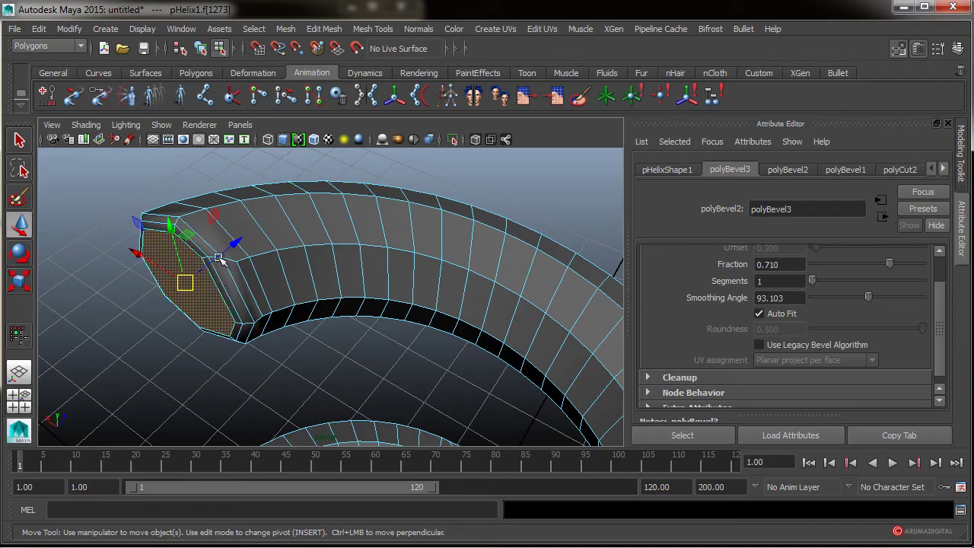
{"action": "left_click_drag", "start_coordinate": [228, 245], "coordinate": [194, 280]}
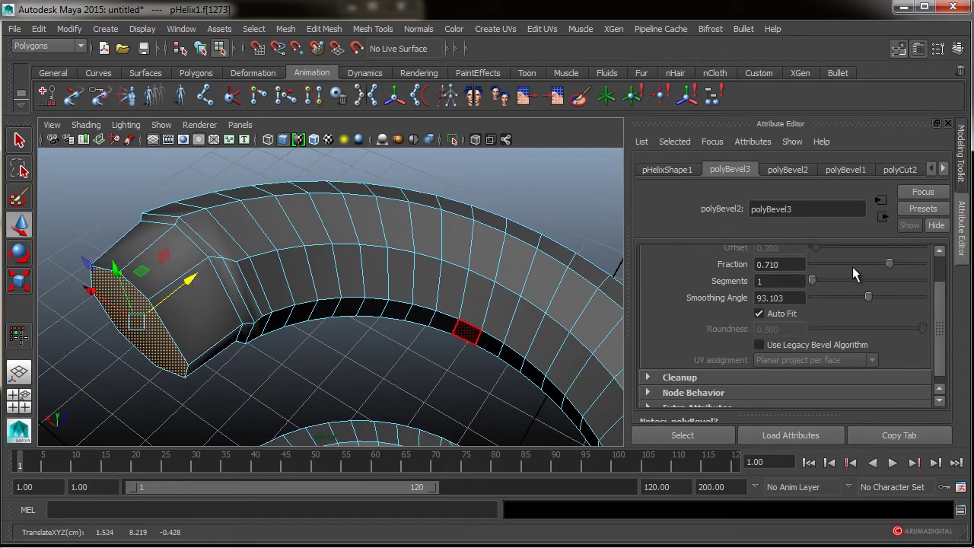
{"action": "mouse_move", "coordinate": [811, 282]}
{"action": "left_mouse_down"}
{"action": "mouse_move", "coordinate": [867, 280]}
{"action": "mouse_move", "coordinate": [816, 285]}
{"action": "left_mouse_up"}
{"action": "left_click_drag", "start_coordinate": [889, 263], "coordinate": [865, 297]}
Examine the whole helix from several angles and distances, including its extended top end.
{"action": "left_click_drag", "start_coordinate": [278, 320], "coordinate": [312, 342], "text": "alt"}
{"action": "right_click_drag", "start_coordinate": [312, 342], "coordinate": [190, 343], "text": "alt"}
{"action": "mouse_move", "coordinate": [373, 334]}
{"action": "left_mouse_down", "text": "alt"}
{"action": "mouse_move", "coordinate": [324, 328]}
{"action": "mouse_move", "coordinate": [366, 318]}
{"action": "left_mouse_up", "text": "alt"}
{"action": "right_click_drag", "start_coordinate": [365, 318], "coordinate": [280, 328], "text": "alt"}
{"action": "middle_click_drag", "start_coordinate": [362, 375], "coordinate": [357, 333], "text": "alt"}
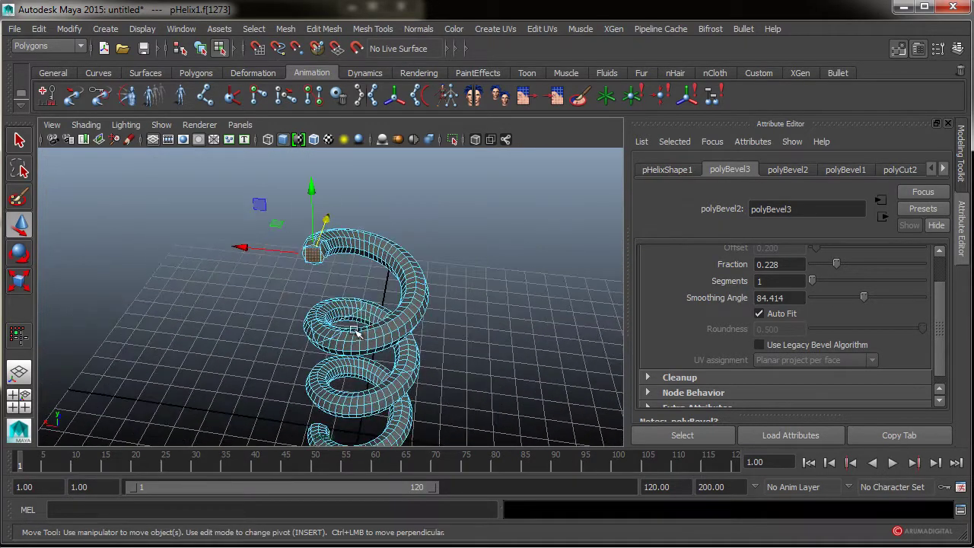
{"action": "left_click_drag", "start_coordinate": [357, 333], "coordinate": [363, 306], "text": "alt"}
{"action": "right_click_drag", "start_coordinate": [404, 322], "coordinate": [334, 297], "text": "alt"}
{"action": "middle_click_drag", "start_coordinate": [335, 294], "coordinate": [343, 265], "text": "alt"}
{"action": "left_click_drag", "start_coordinate": [351, 333], "coordinate": [347, 331], "text": "alt"}
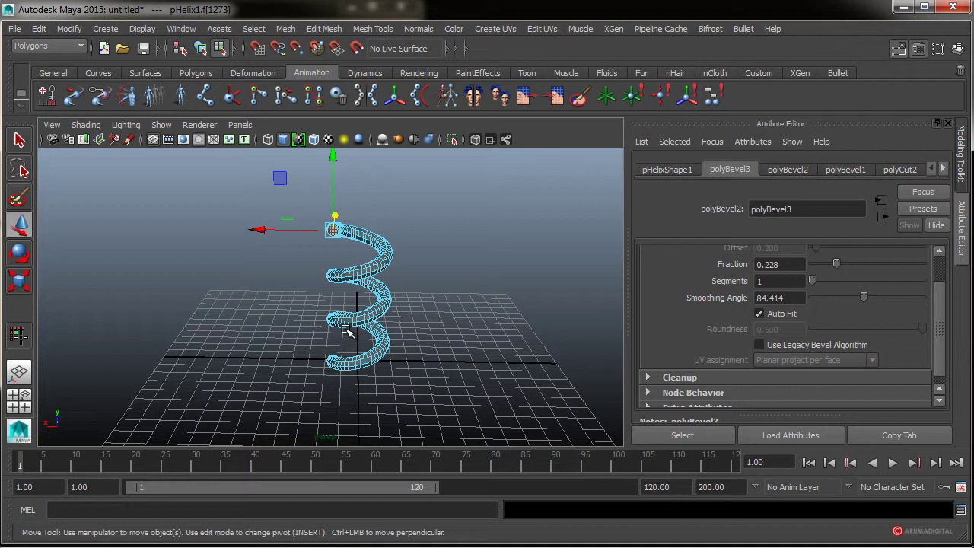
{"action": "left_click_drag", "start_coordinate": [407, 352], "coordinate": [335, 363], "text": "alt"}
{"action": "right_click_drag", "start_coordinate": [334, 363], "coordinate": [464, 351], "text": "alt"}
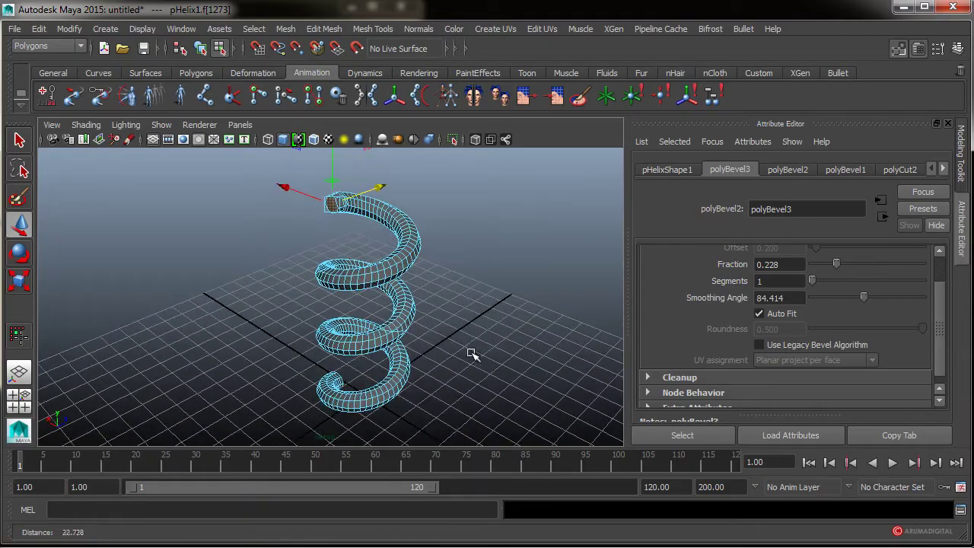